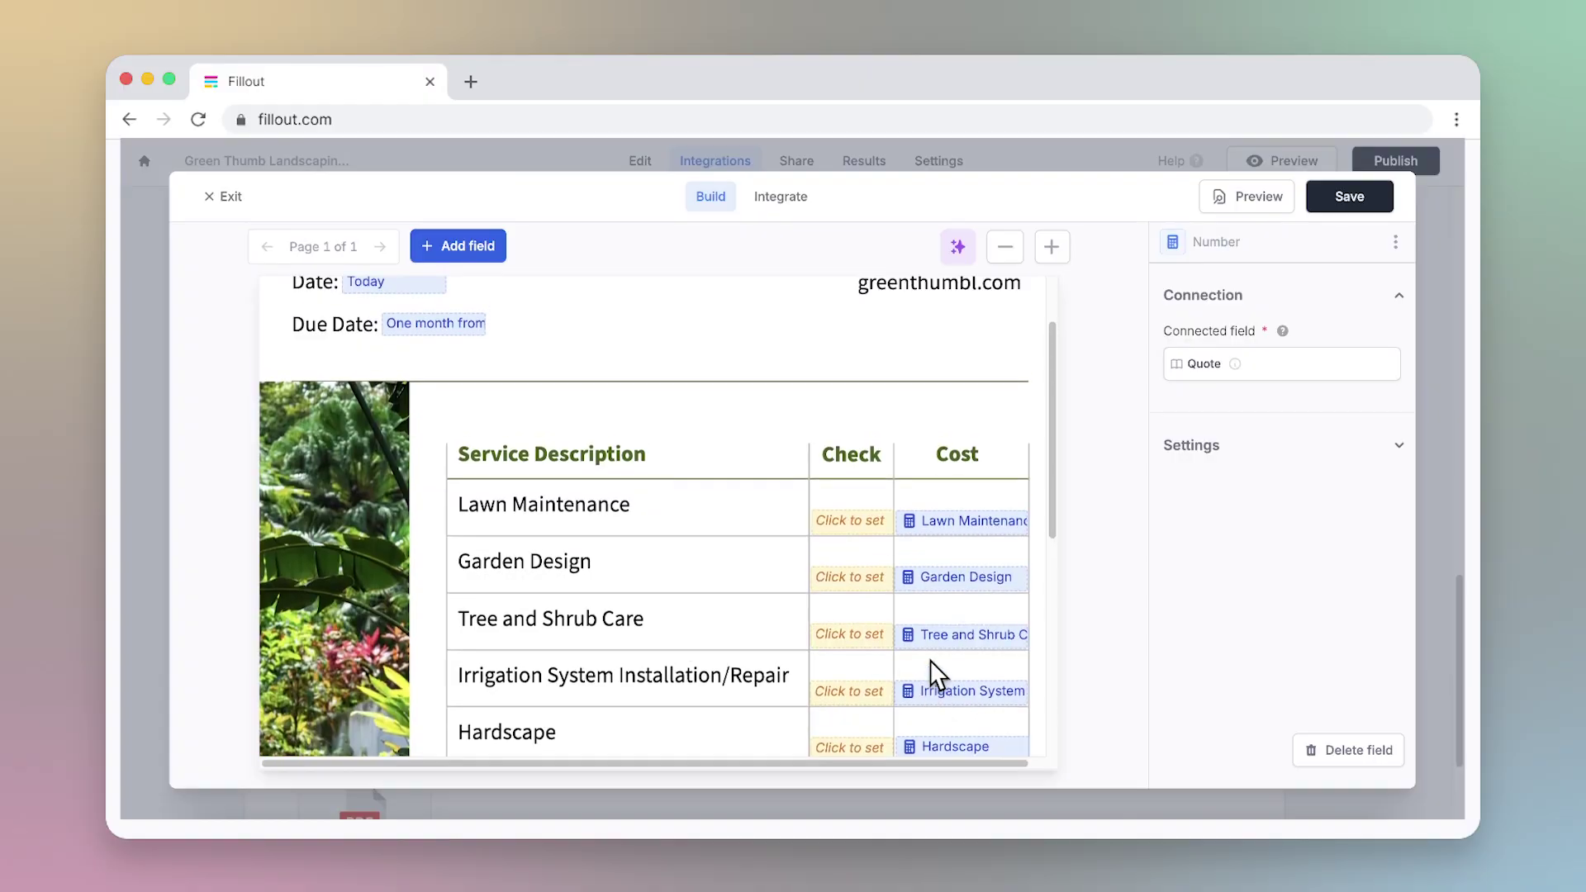
Add a new text field to the invoice and size it to sit on the To: line.
{"action": "scroll", "coordinate": [931, 661], "scroll_direction": "up", "scroll_amount": 2}
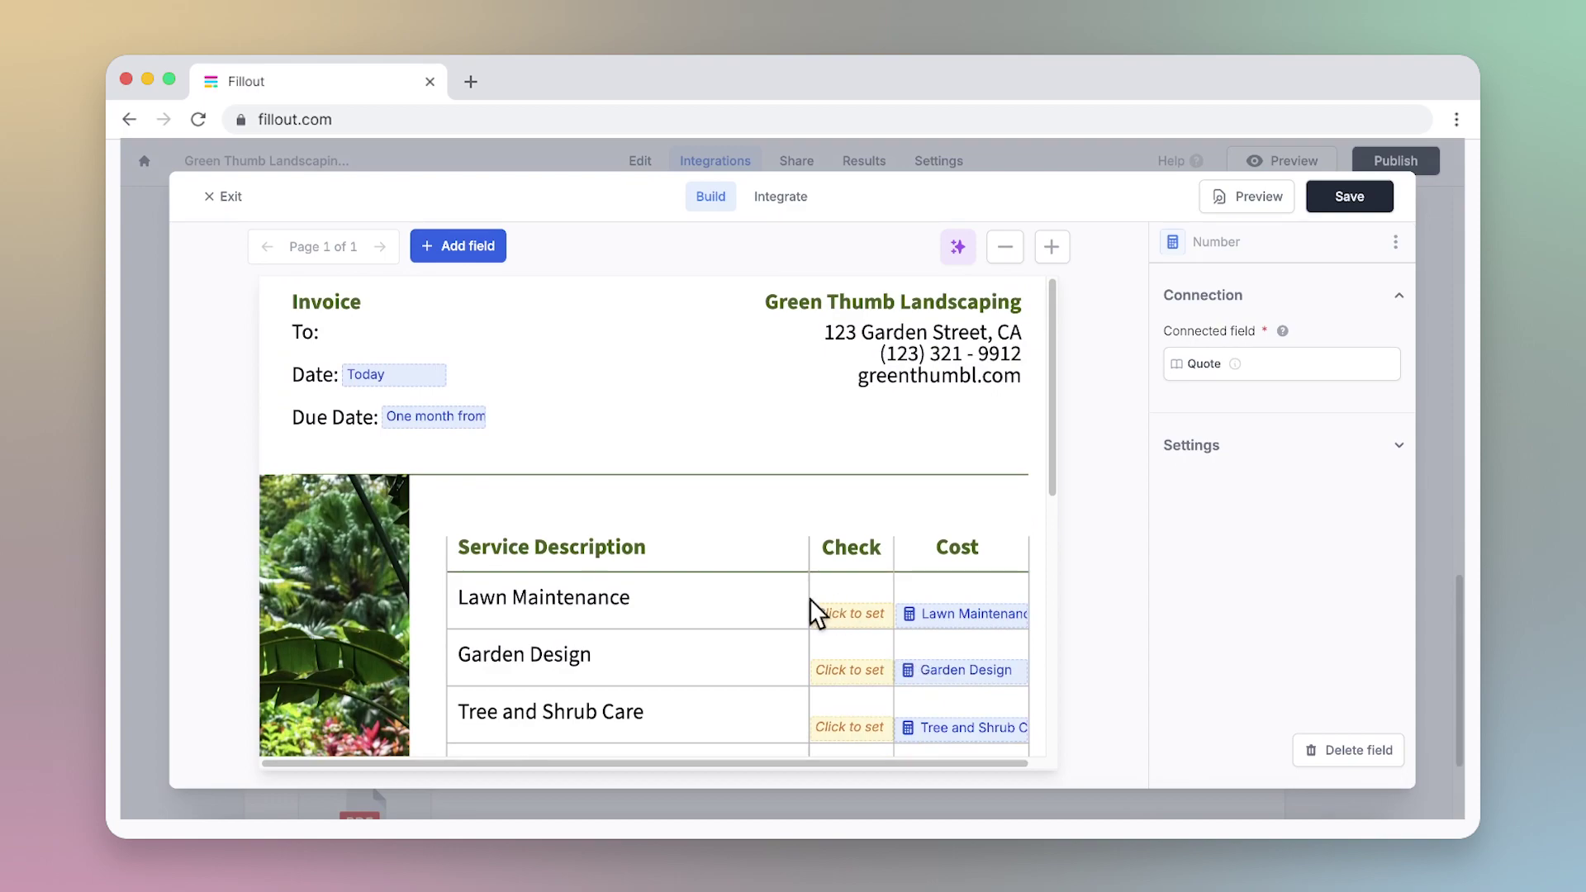
{"action": "left_click", "coordinate": [493, 255]}
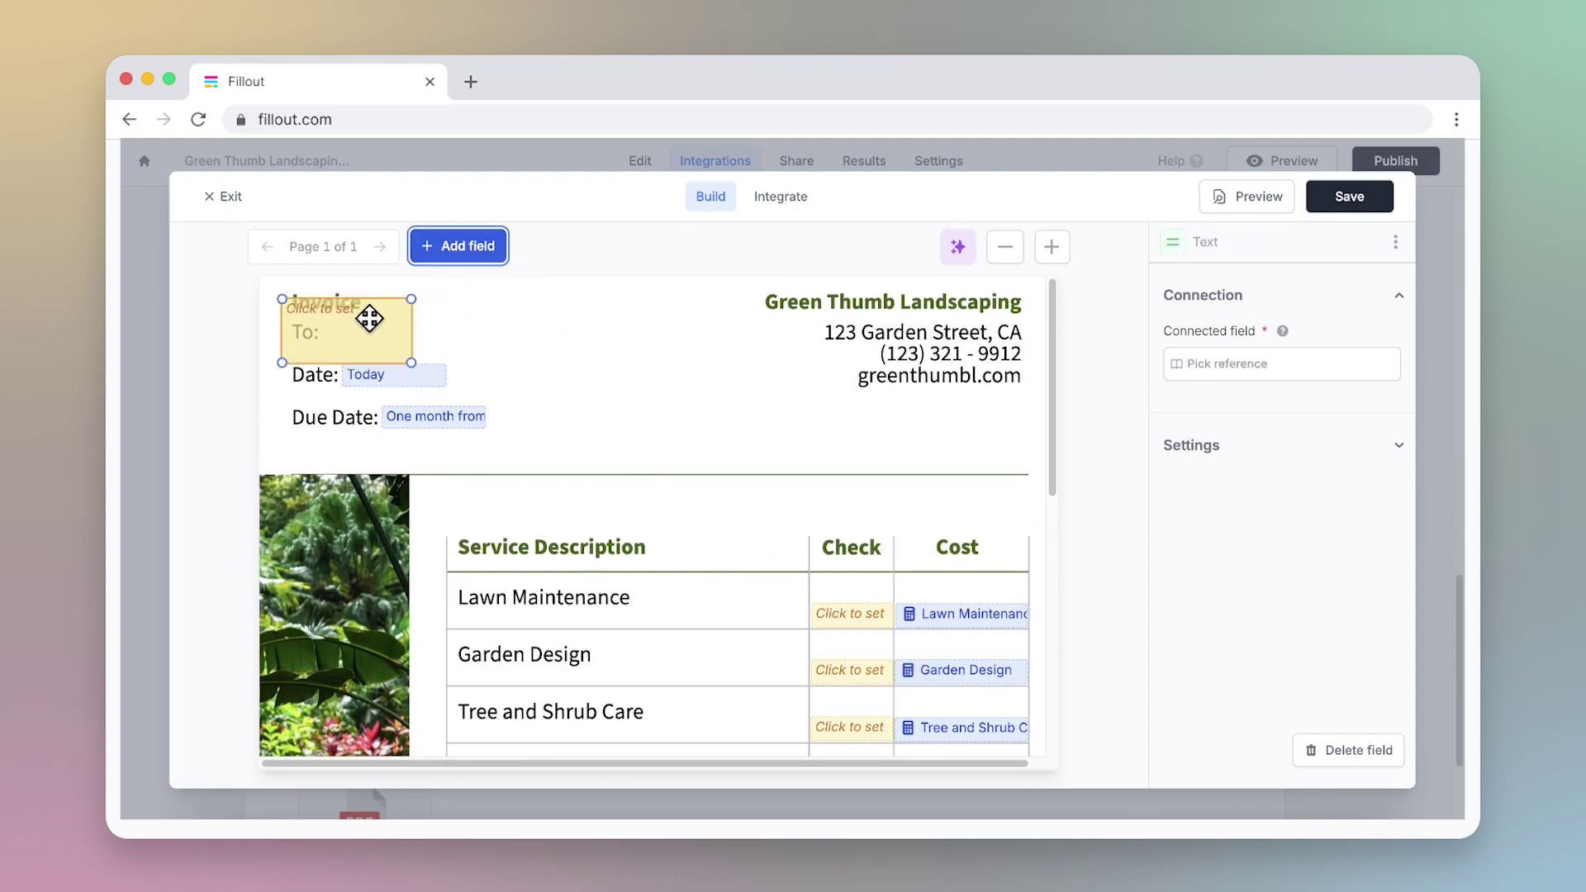
{"action": "left_click_drag", "start_coordinate": [369, 326], "coordinate": [396, 343]}
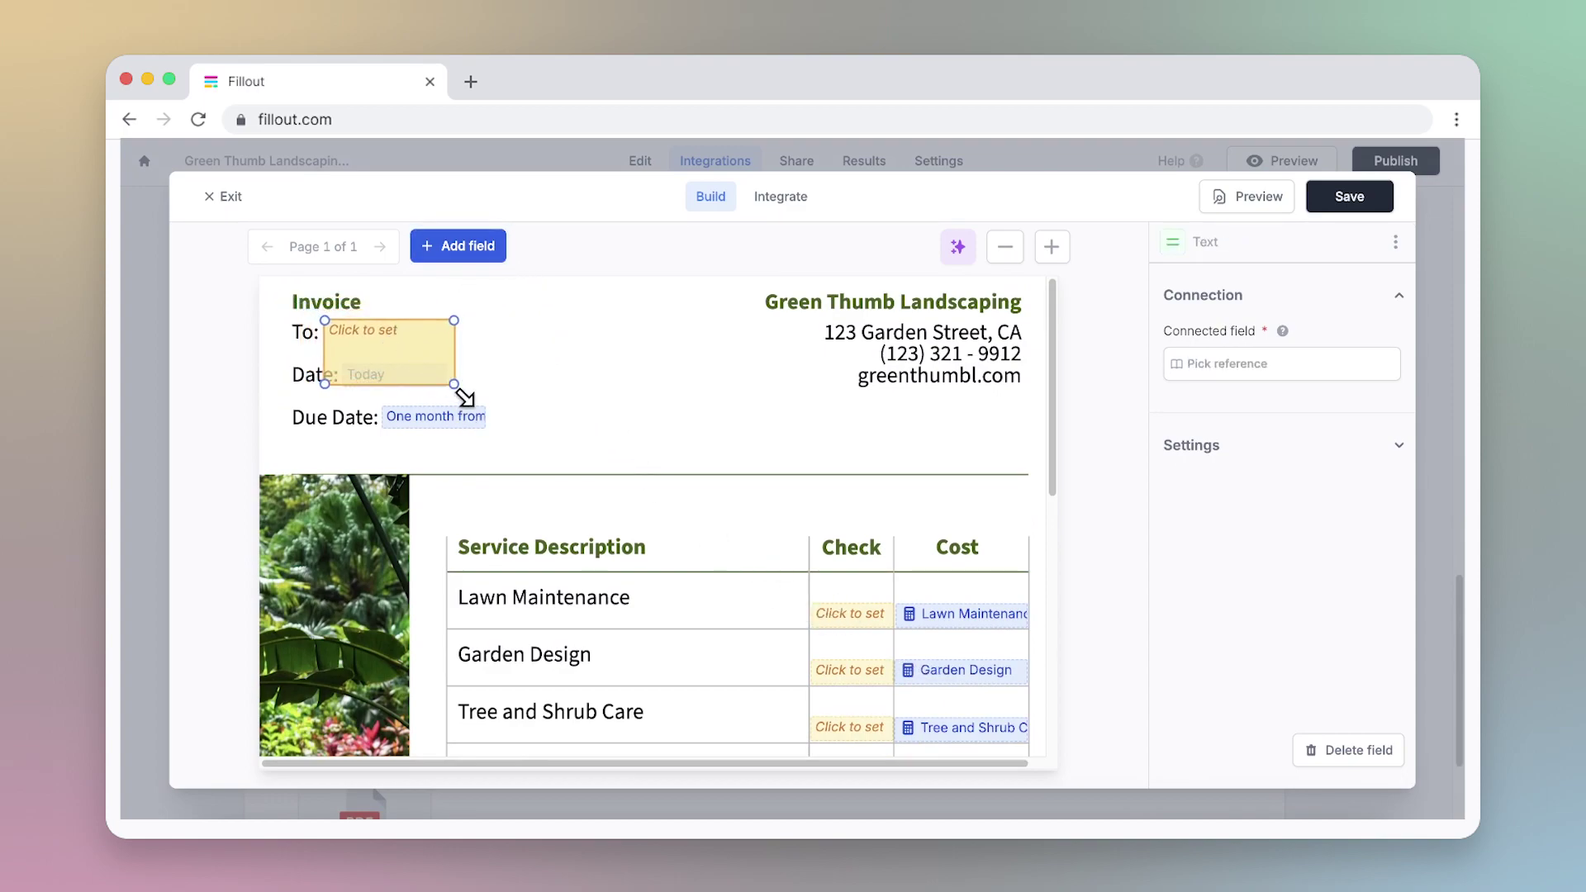
{"action": "left_click_drag", "start_coordinate": [465, 397], "coordinate": [459, 388]}
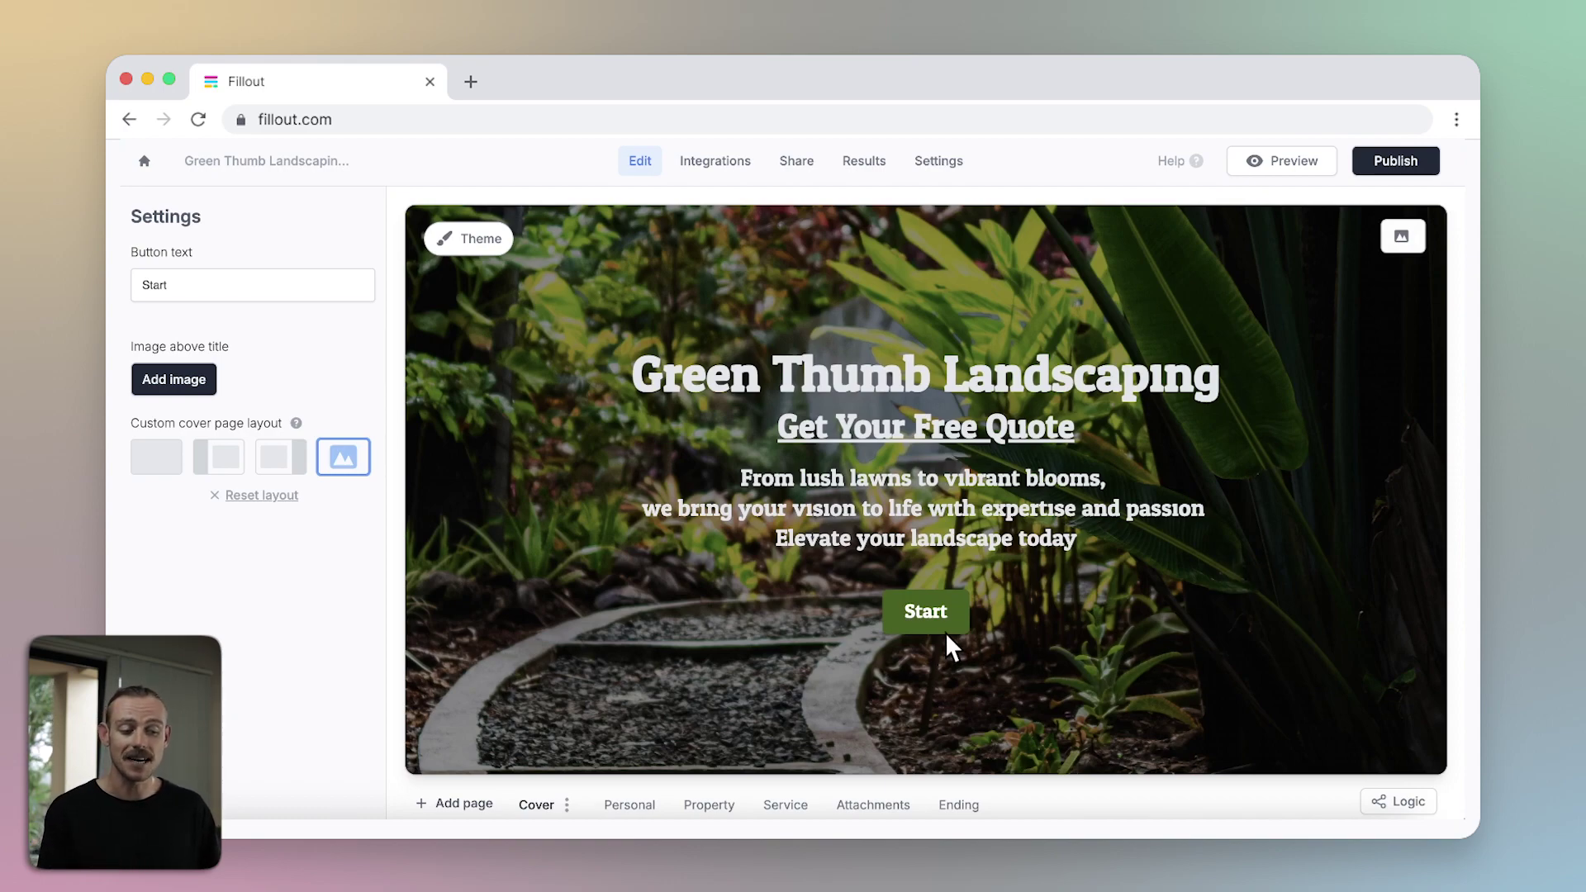
Step through the Personal Information, Property Information, Service Details and Attachments pages.
{"action": "left_click", "coordinate": [630, 805]}
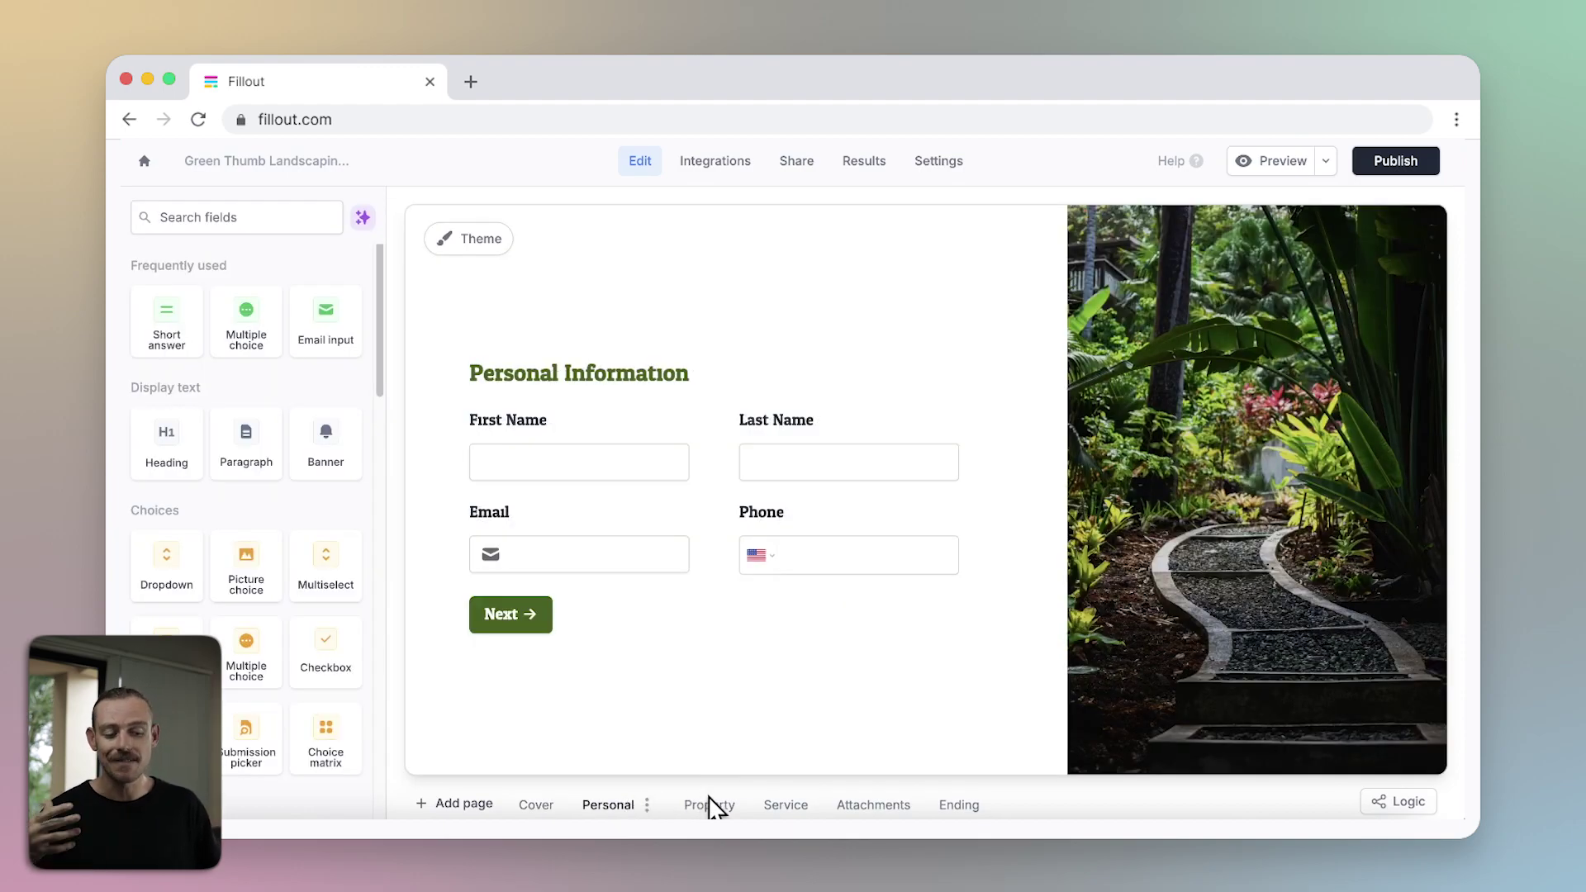
{"action": "left_click", "coordinate": [710, 805]}
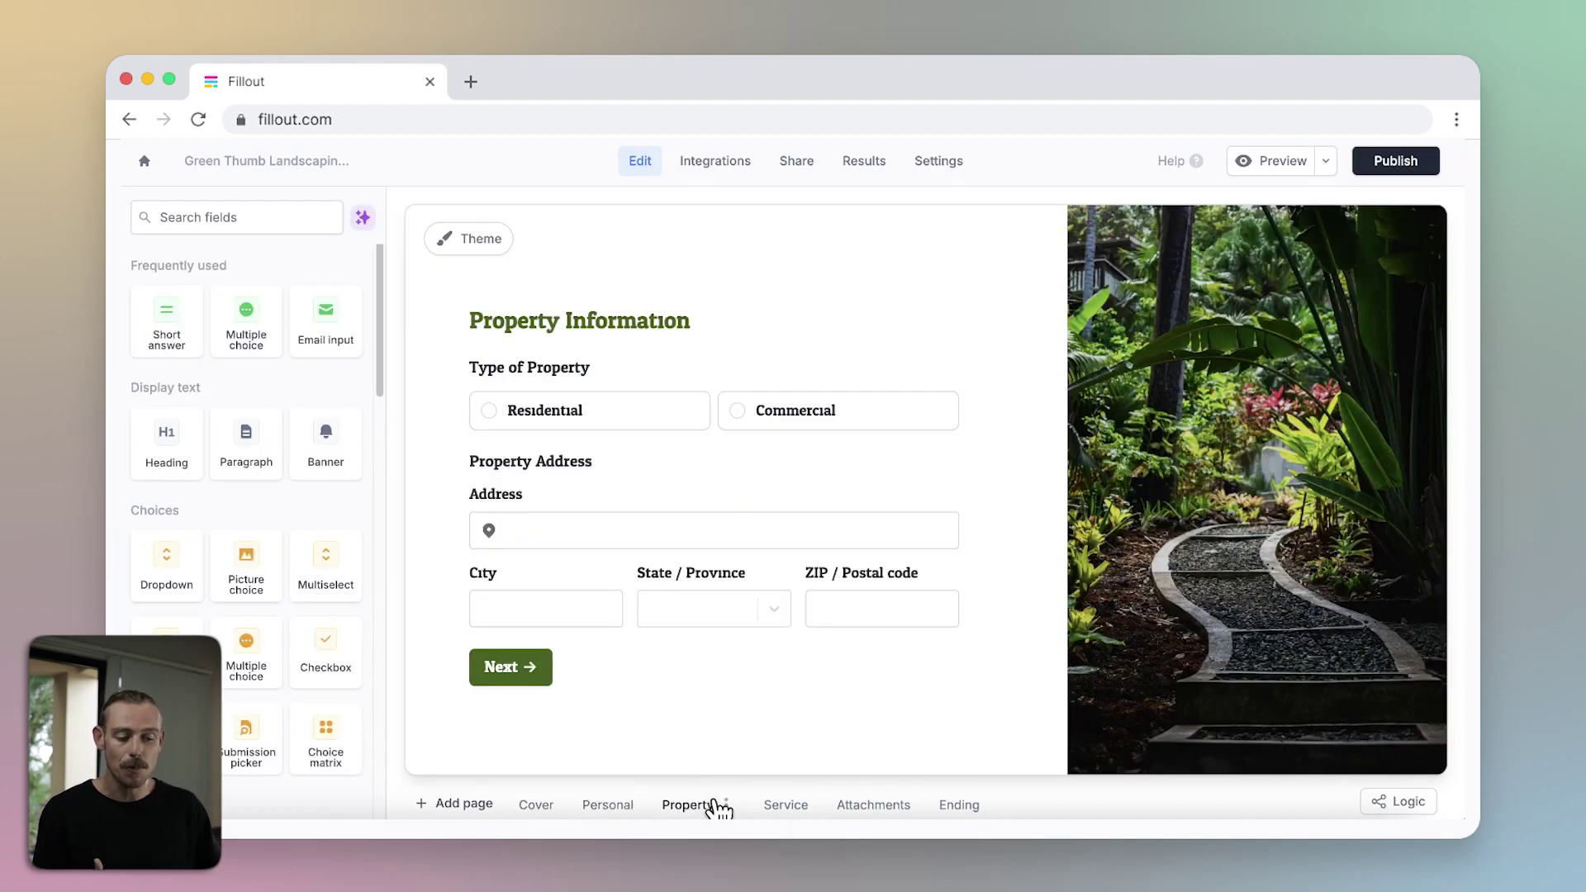
{"action": "left_click", "coordinate": [779, 806]}
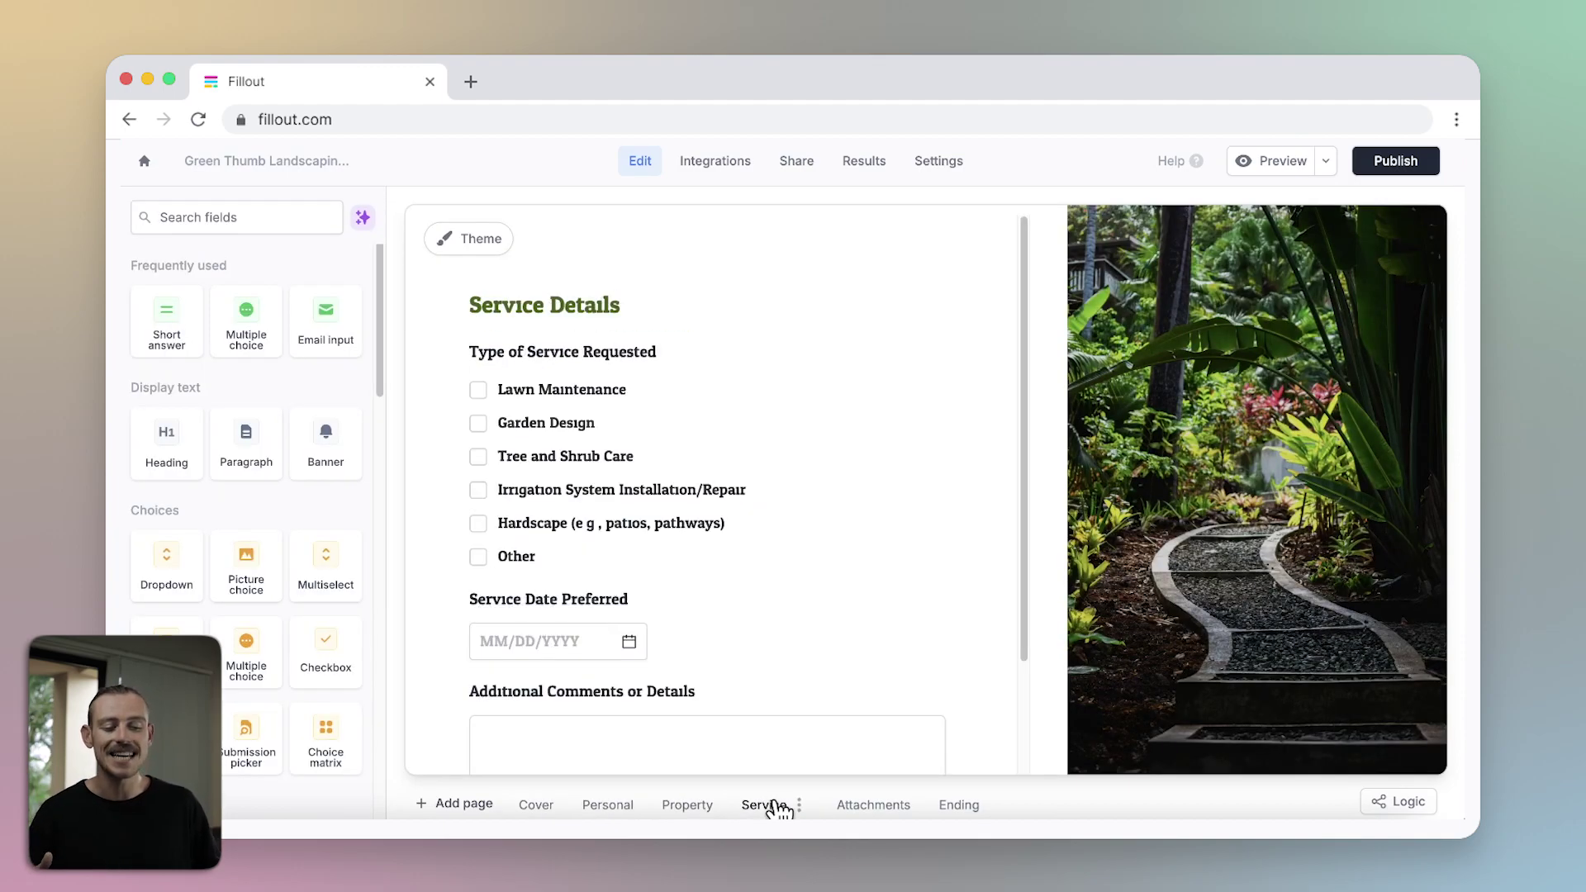
{"action": "left_click", "coordinate": [867, 807]}
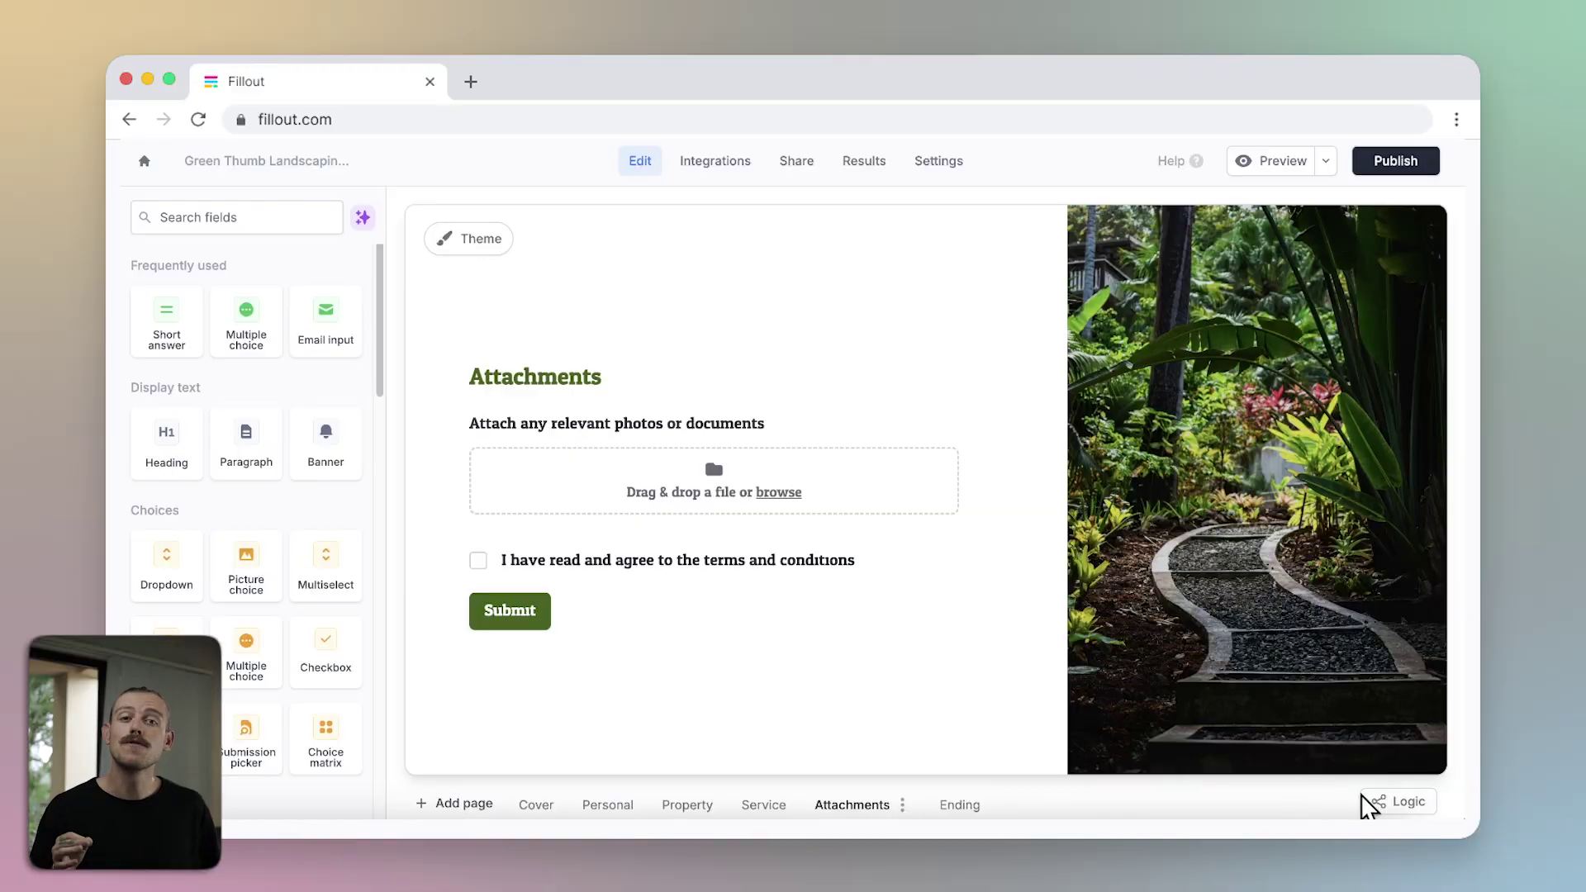
{"action": "left_click", "coordinate": [1396, 802]}
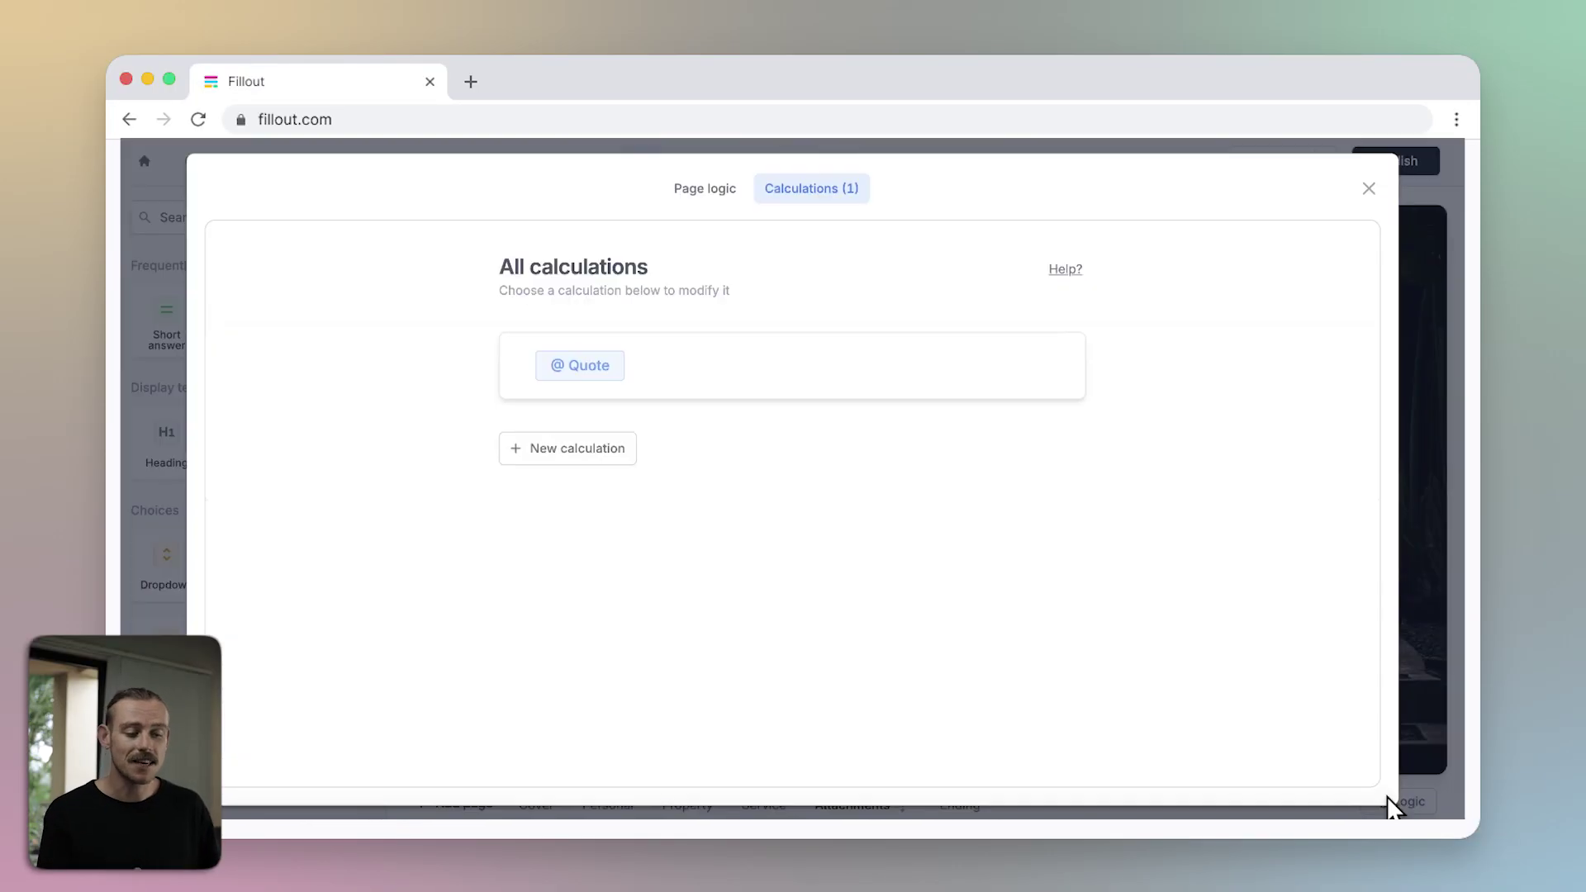
{"action": "left_click", "coordinate": [857, 379]}
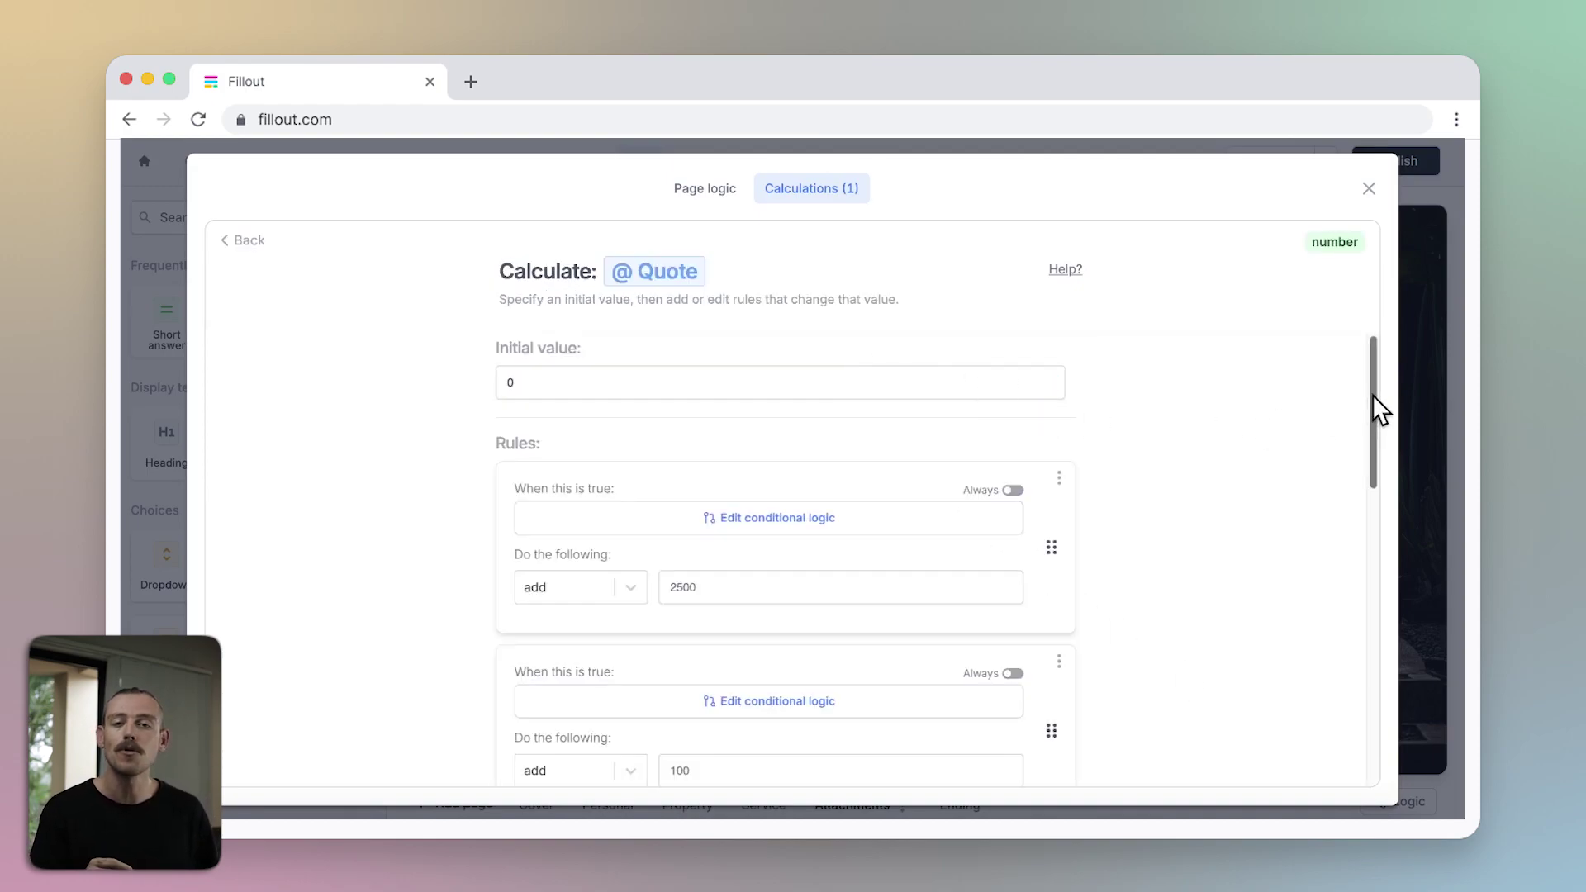
{"action": "left_click_drag", "start_coordinate": [1372, 394], "coordinate": [1365, 666]}
Inspect the thank-you ending with the Quote total, then go to the Integrations page.
{"action": "left_click", "coordinate": [1364, 189]}
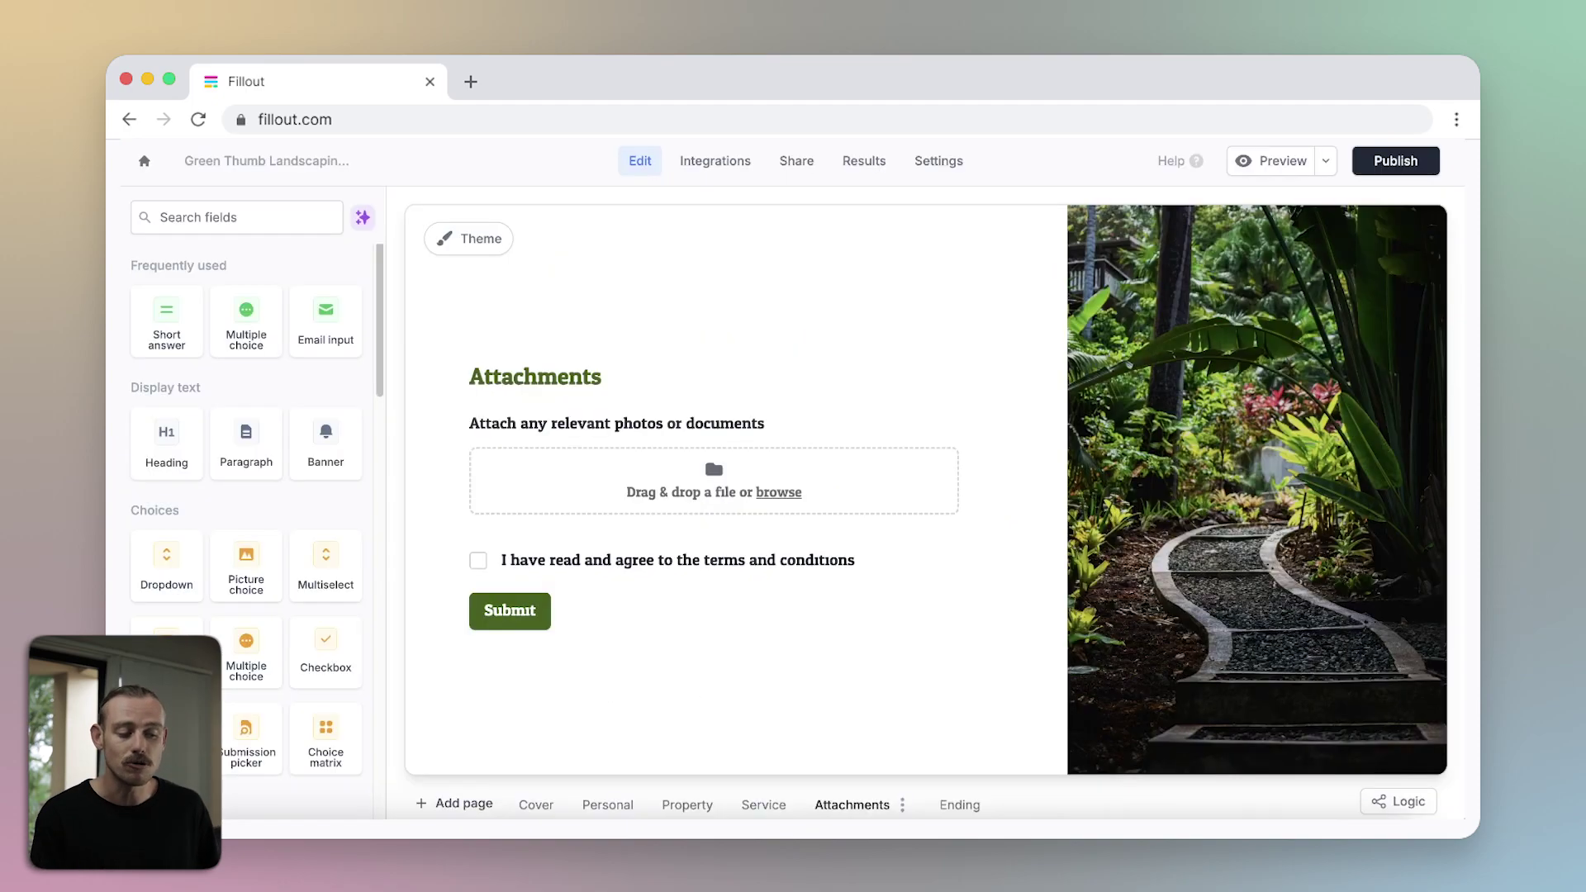
{"action": "left_click", "coordinate": [967, 806]}
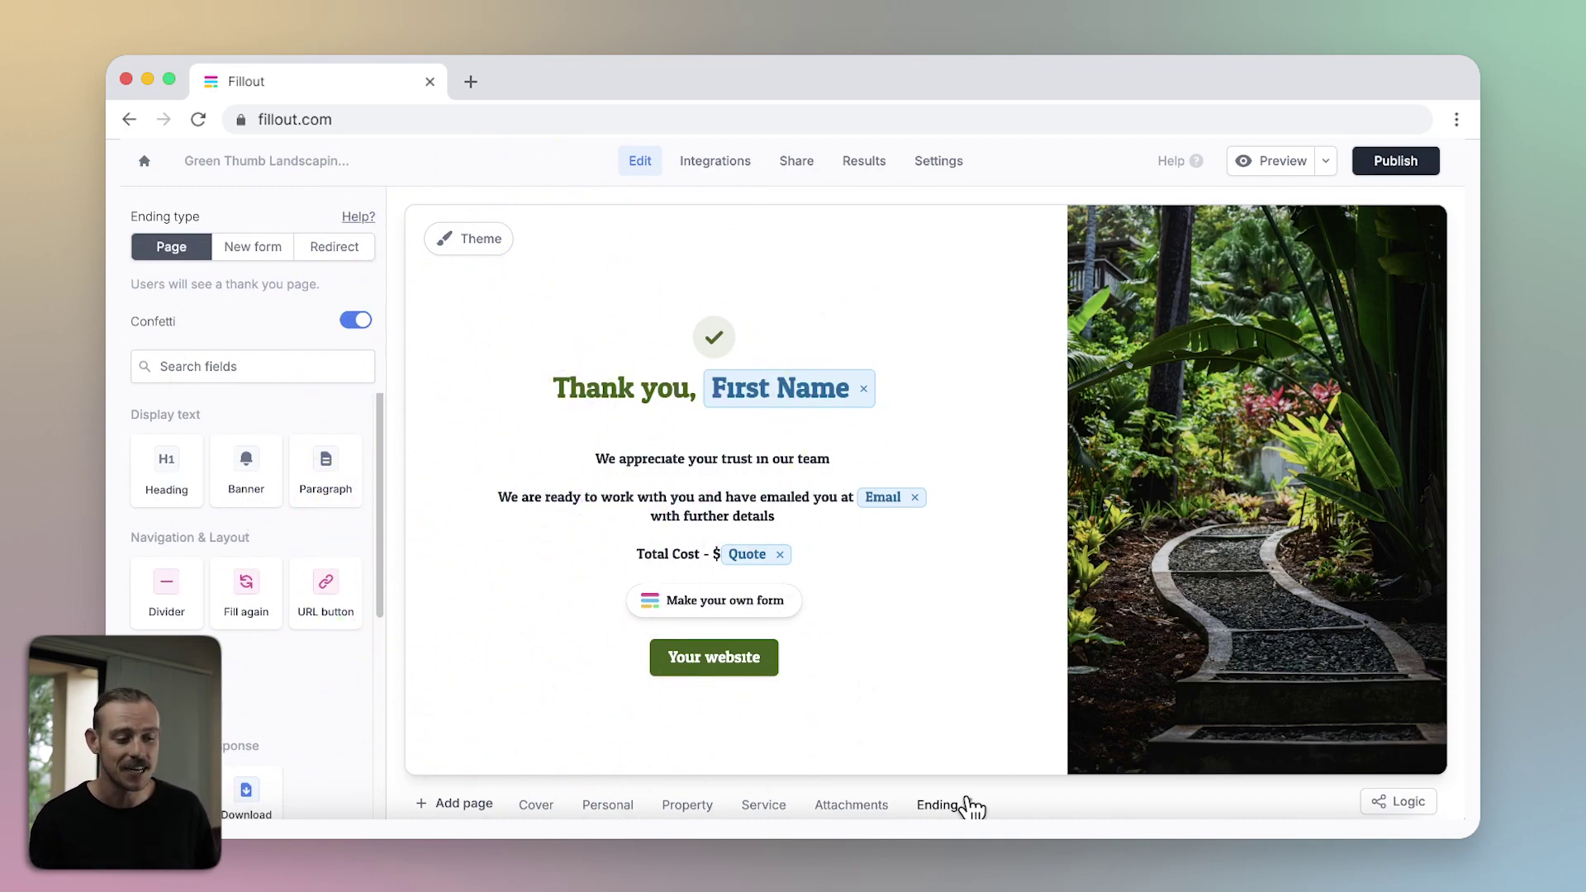
{"action": "left_click", "coordinate": [818, 549]}
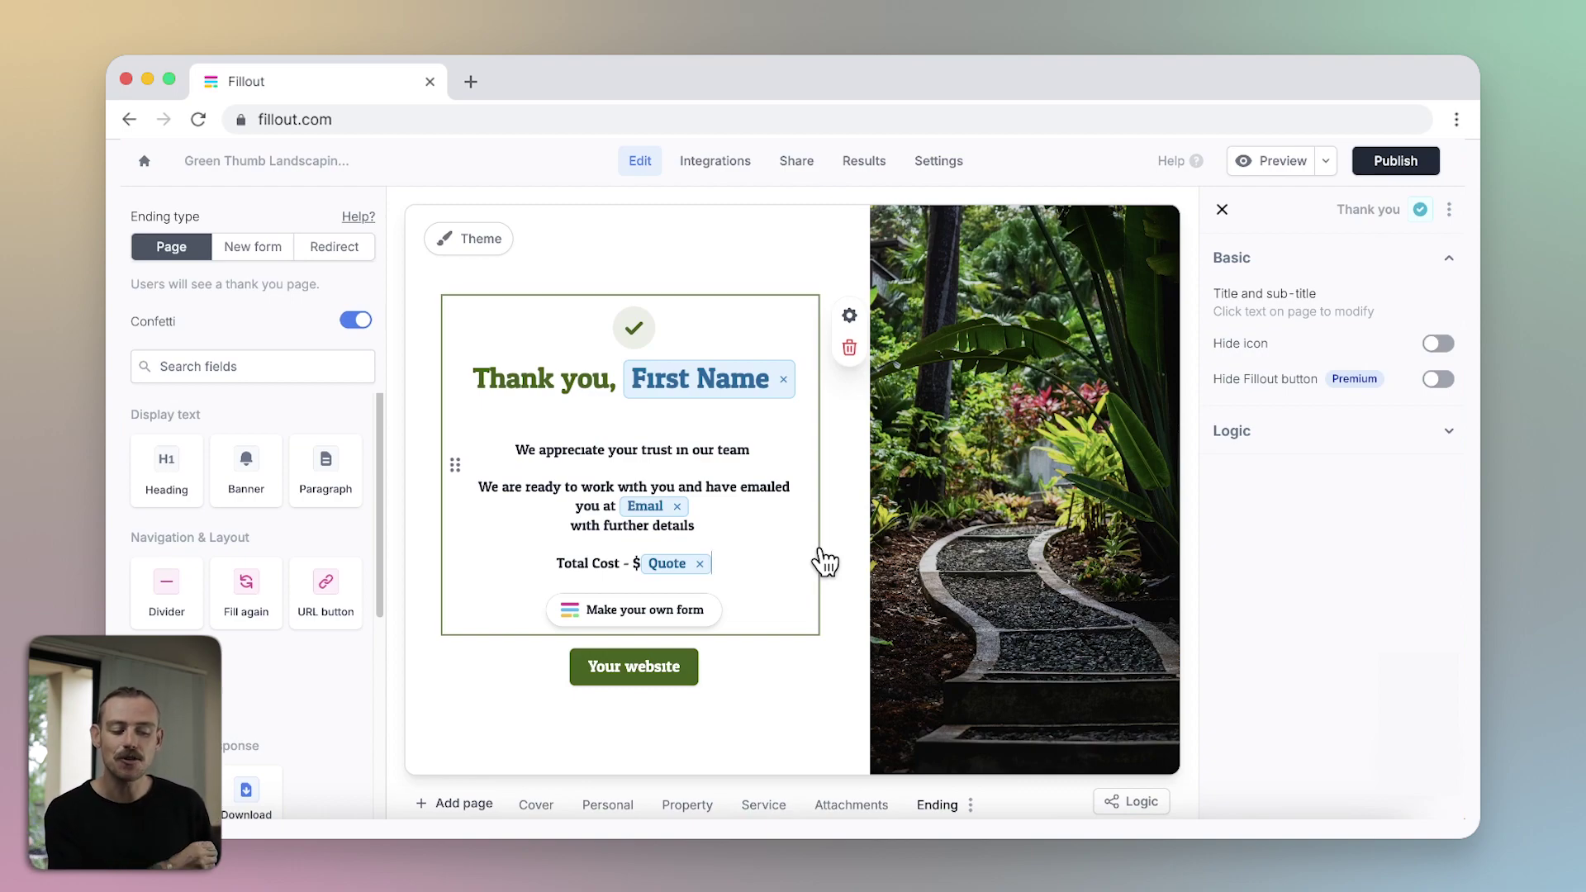
{"action": "left_click", "coordinate": [707, 162]}
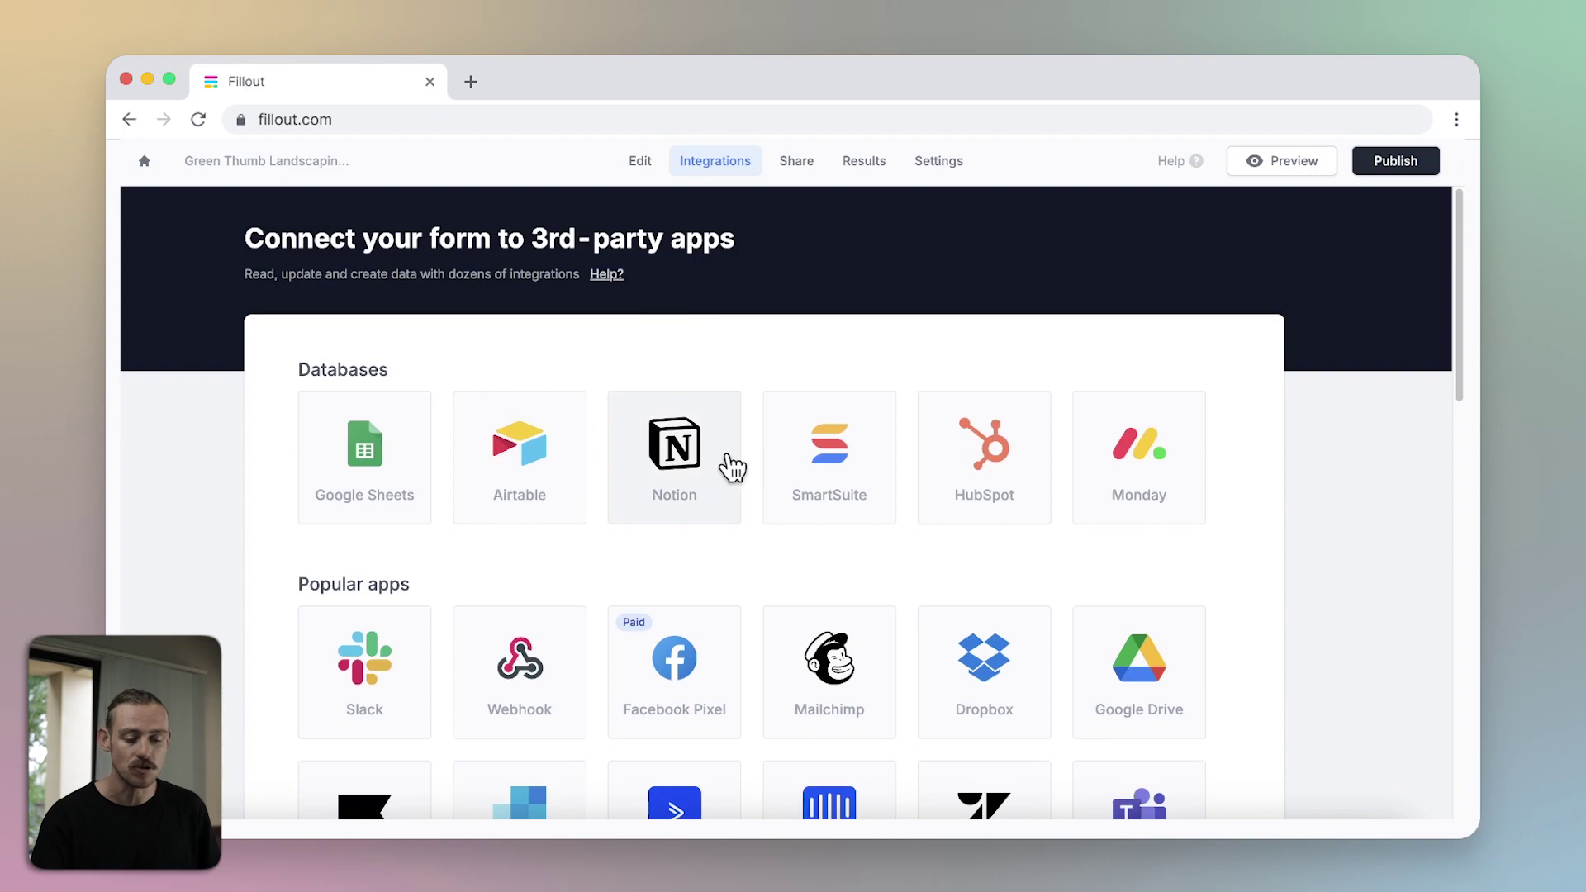
Scroll the Integrations page past Popular apps, 3rd party and Premium to Document Workflows.
{"action": "scroll", "coordinate": [731, 459], "scroll_direction": "down", "scroll_amount": 1}
{"action": "scroll", "coordinate": [732, 468], "scroll_direction": "down", "scroll_amount": 5}
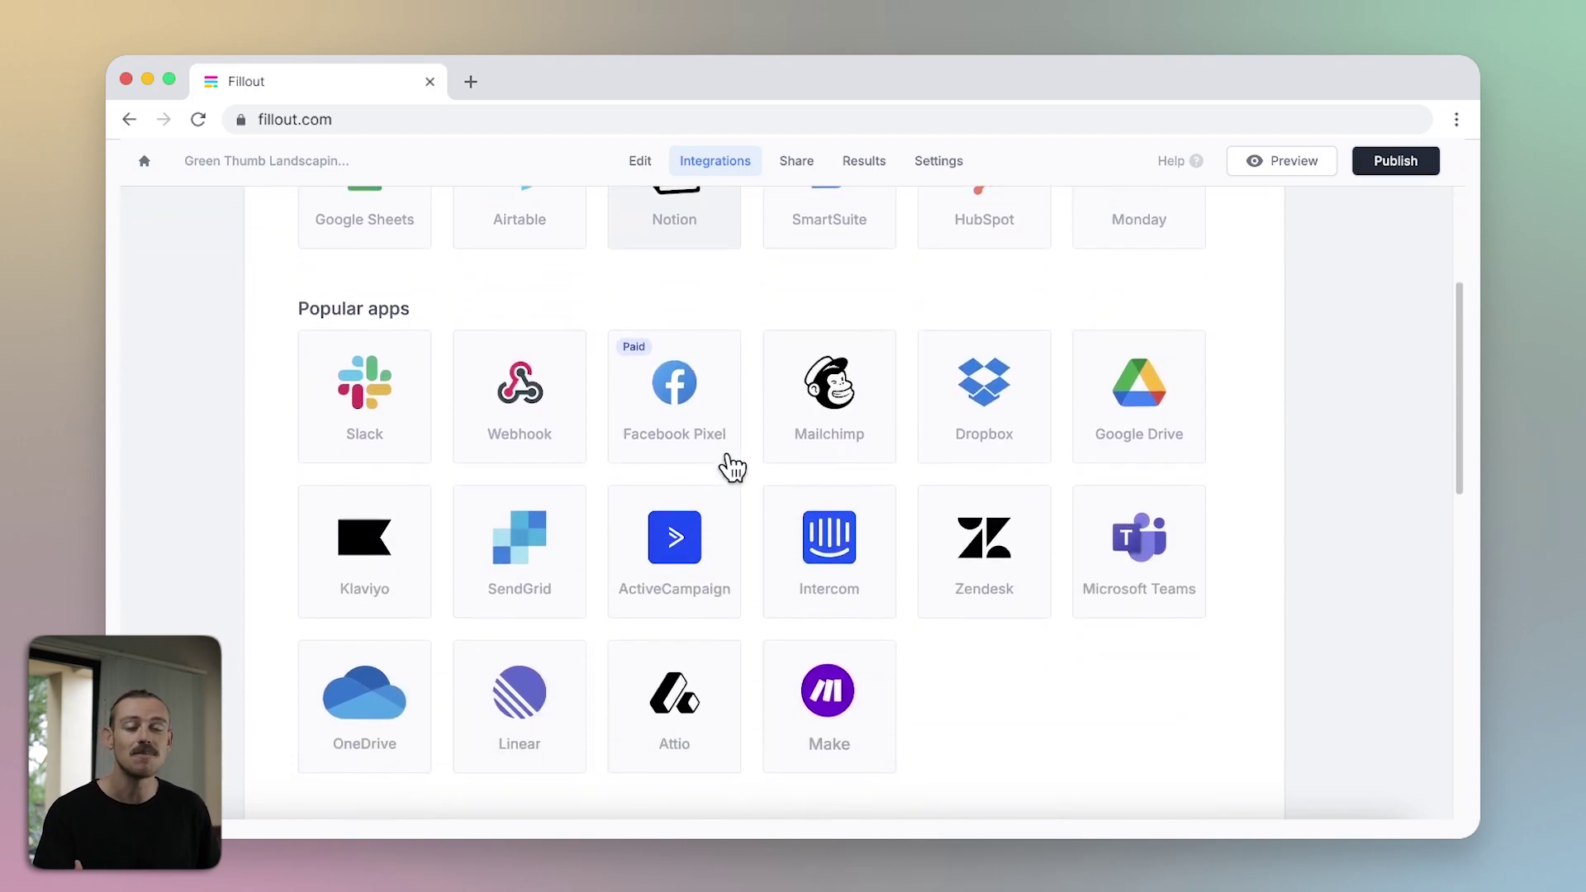
{"action": "scroll", "coordinate": [732, 467], "scroll_direction": "down", "scroll_amount": 4}
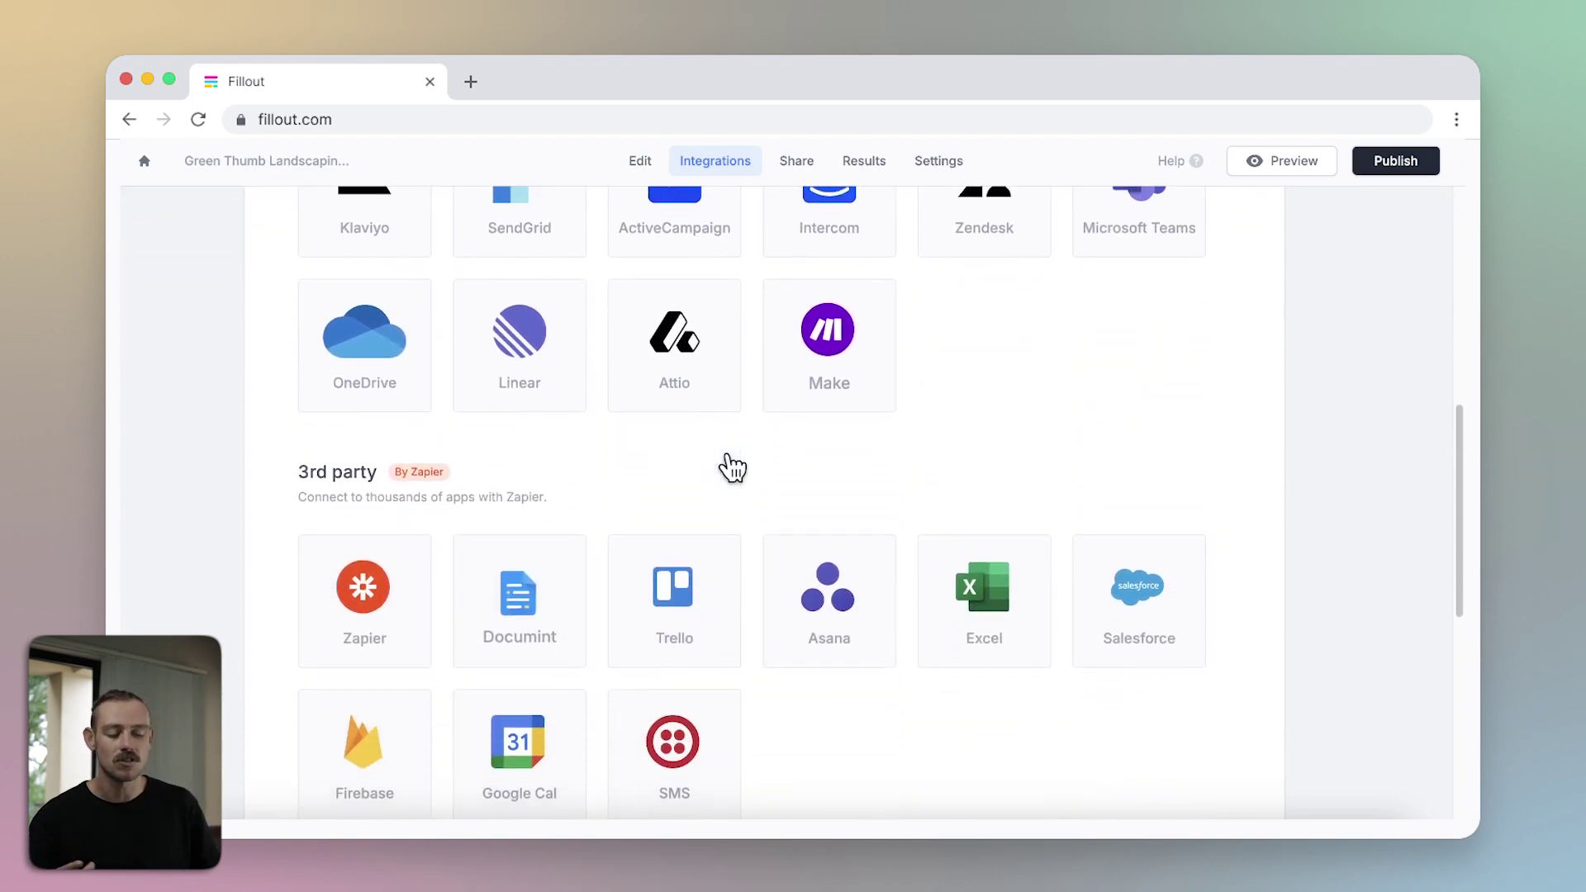
{"action": "scroll", "coordinate": [733, 468], "scroll_direction": "down", "scroll_amount": 5}
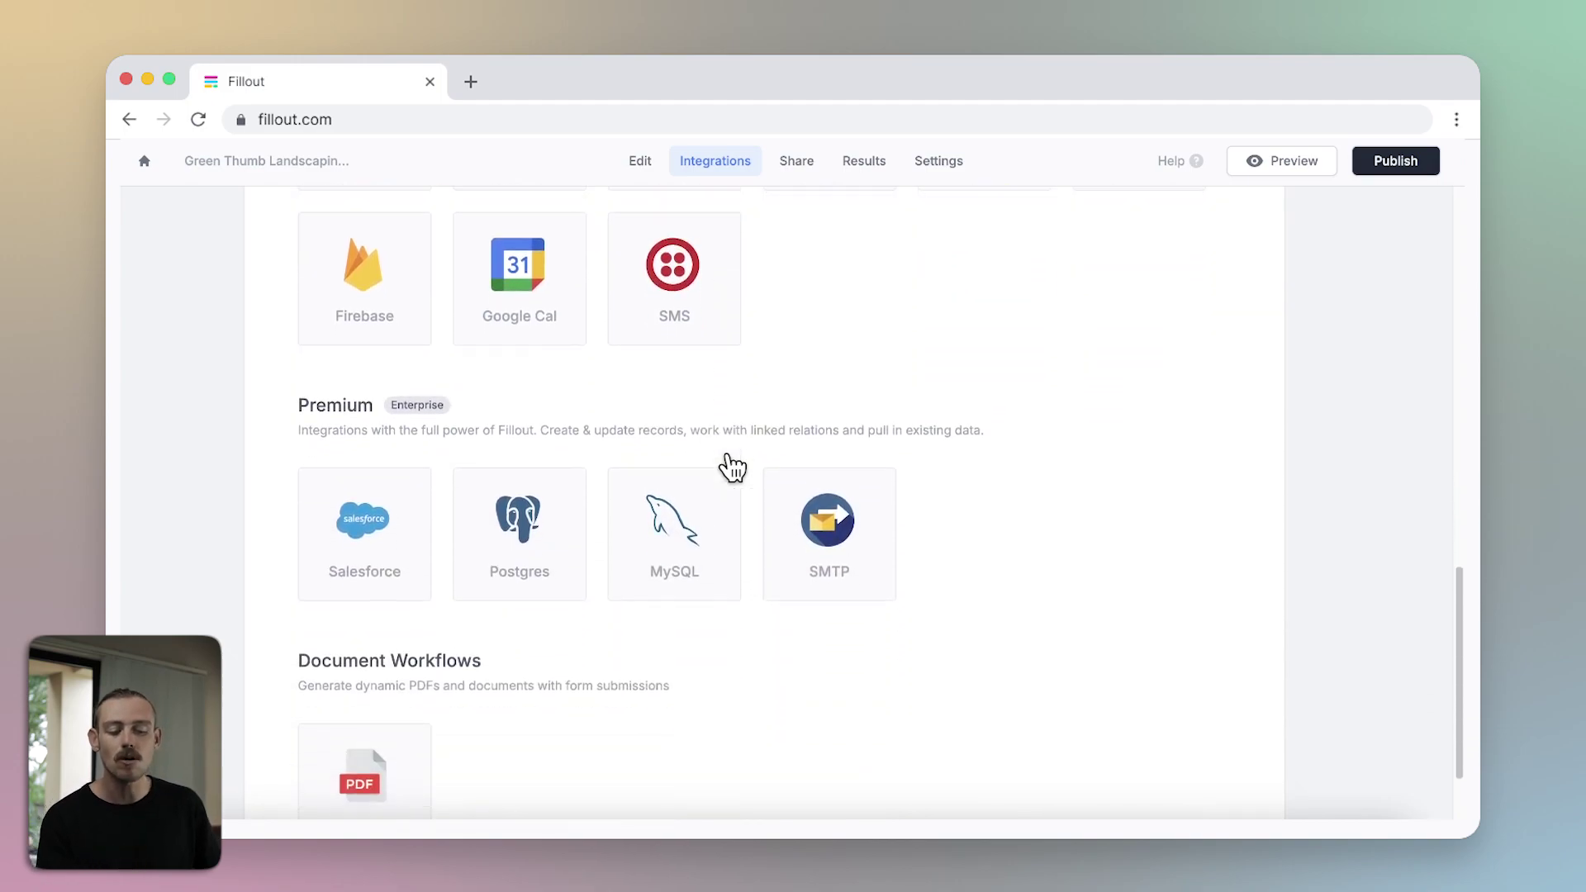
{"action": "scroll", "coordinate": [732, 467], "scroll_direction": "down", "scroll_amount": 1}
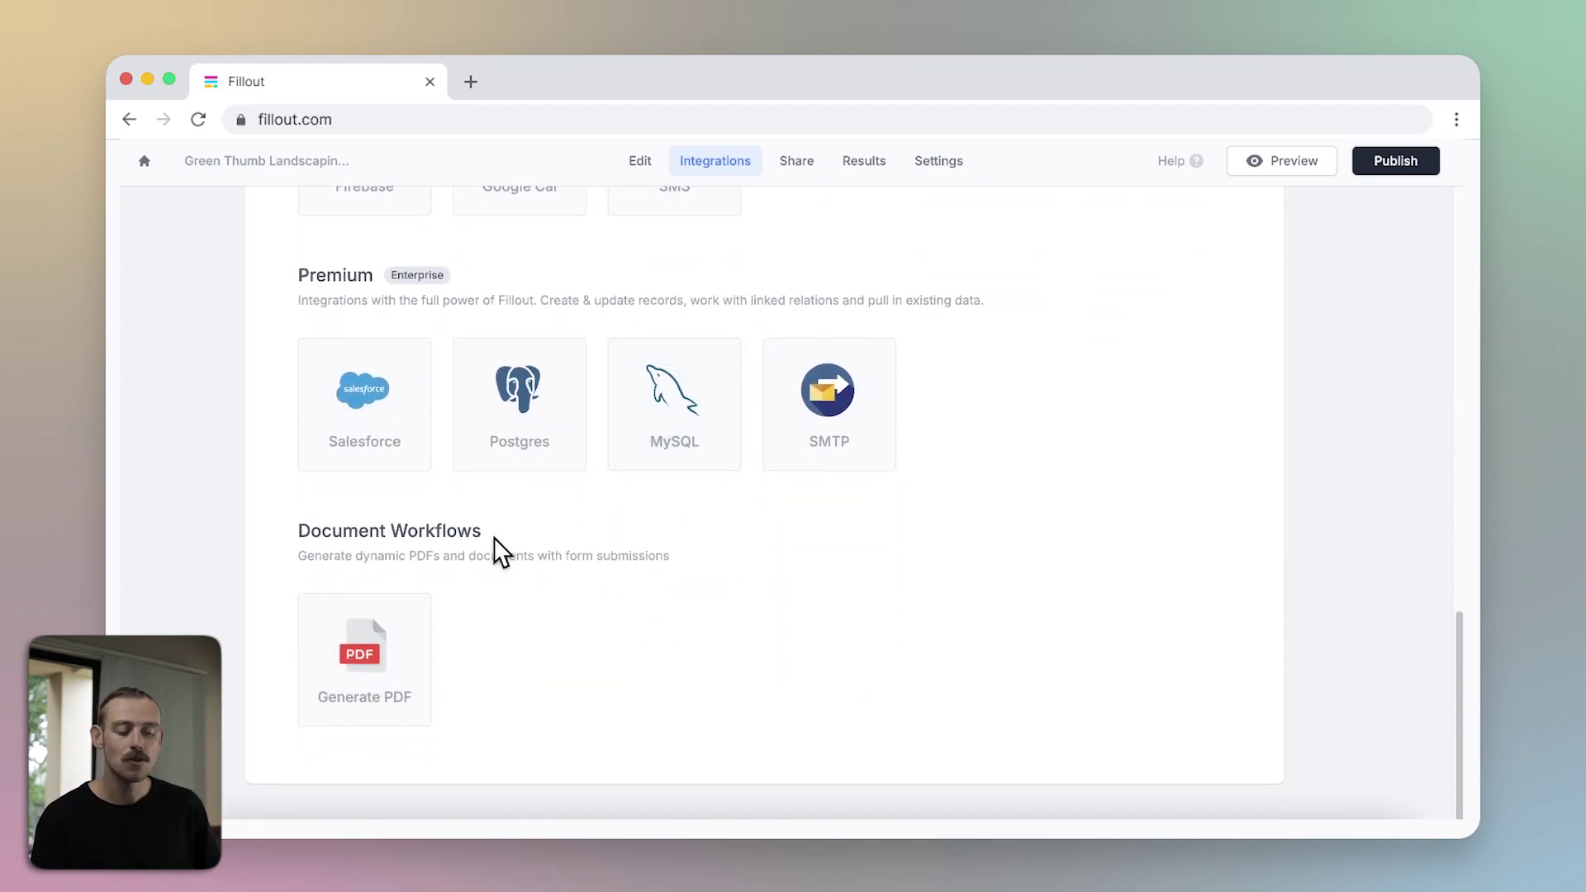
Upload Green Thumb Landscaping Invoice.pdf as the Generate PDF template and scroll through it.
{"action": "left_click", "coordinate": [414, 645]}
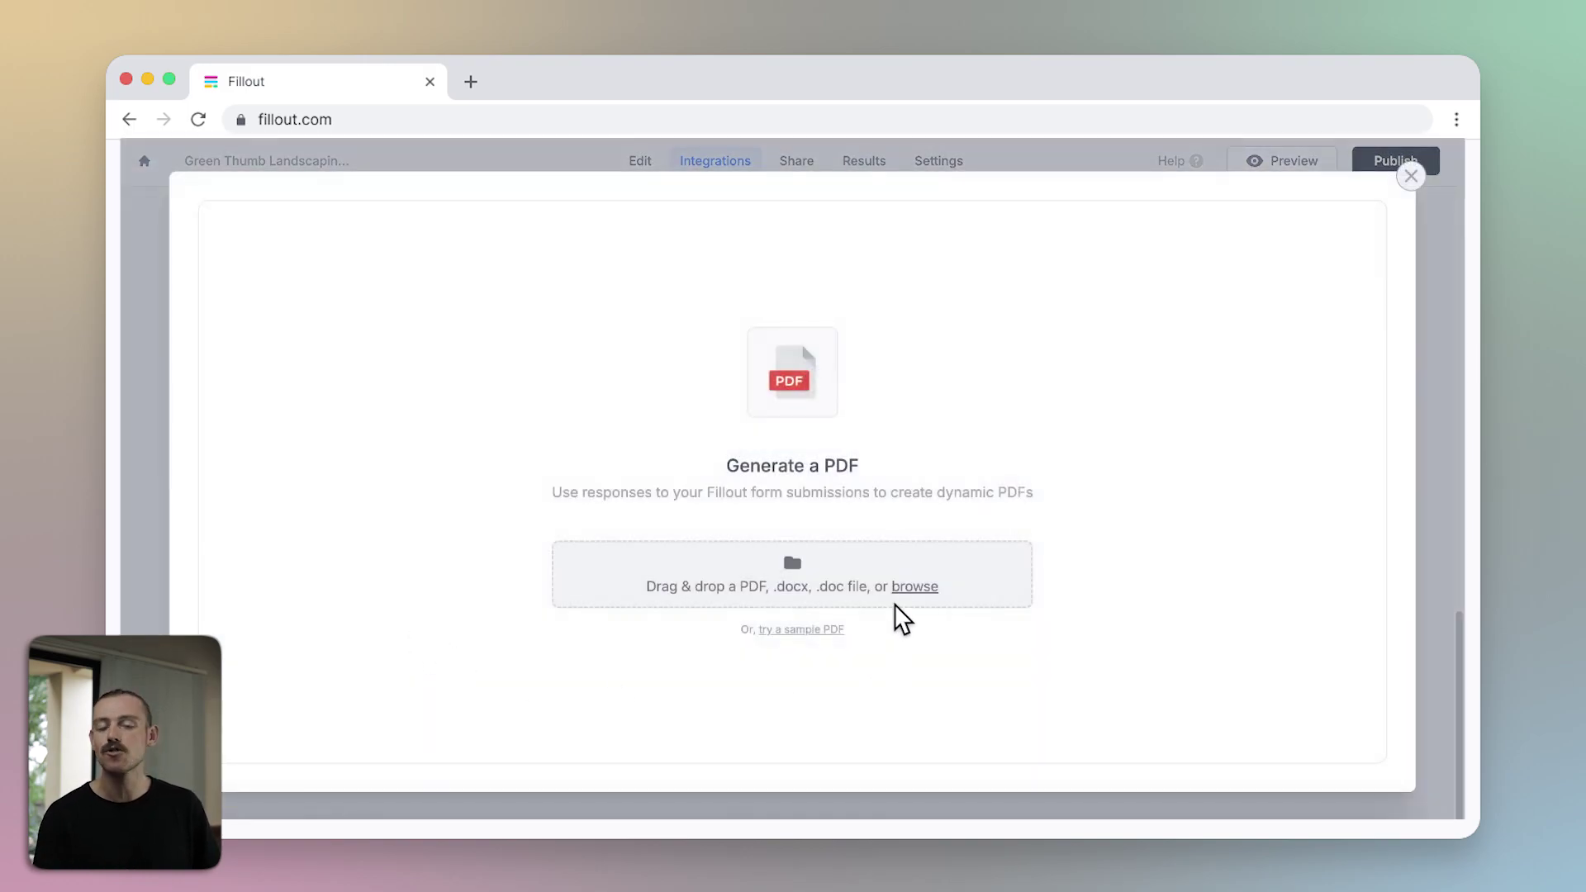
{"action": "left_click", "coordinate": [913, 586]}
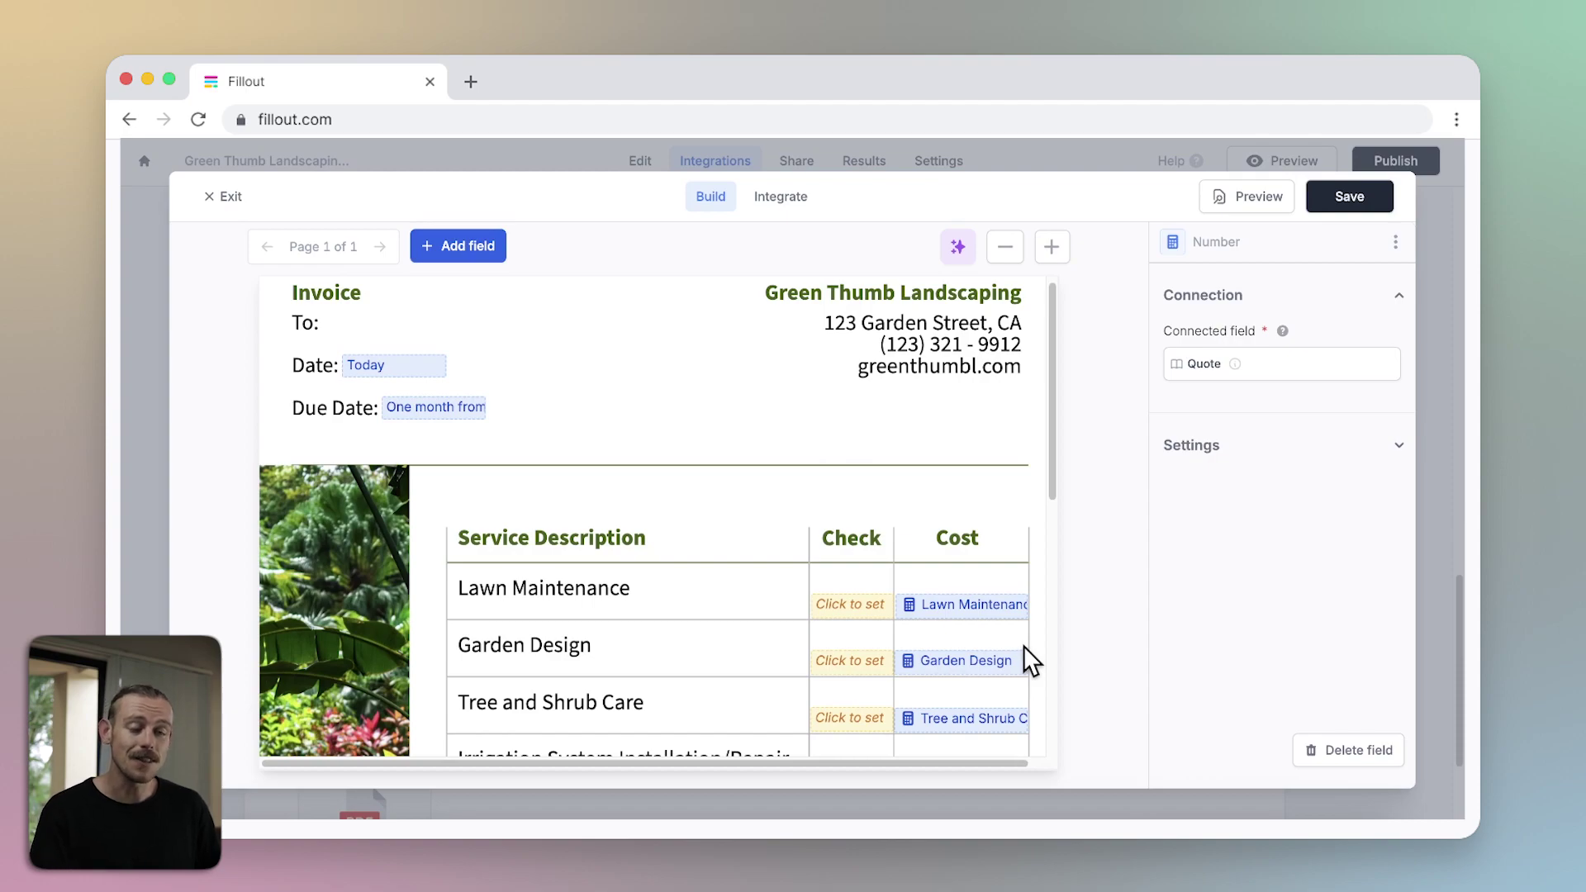
{"action": "scroll", "coordinate": [928, 657], "scroll_direction": "down", "scroll_amount": 5}
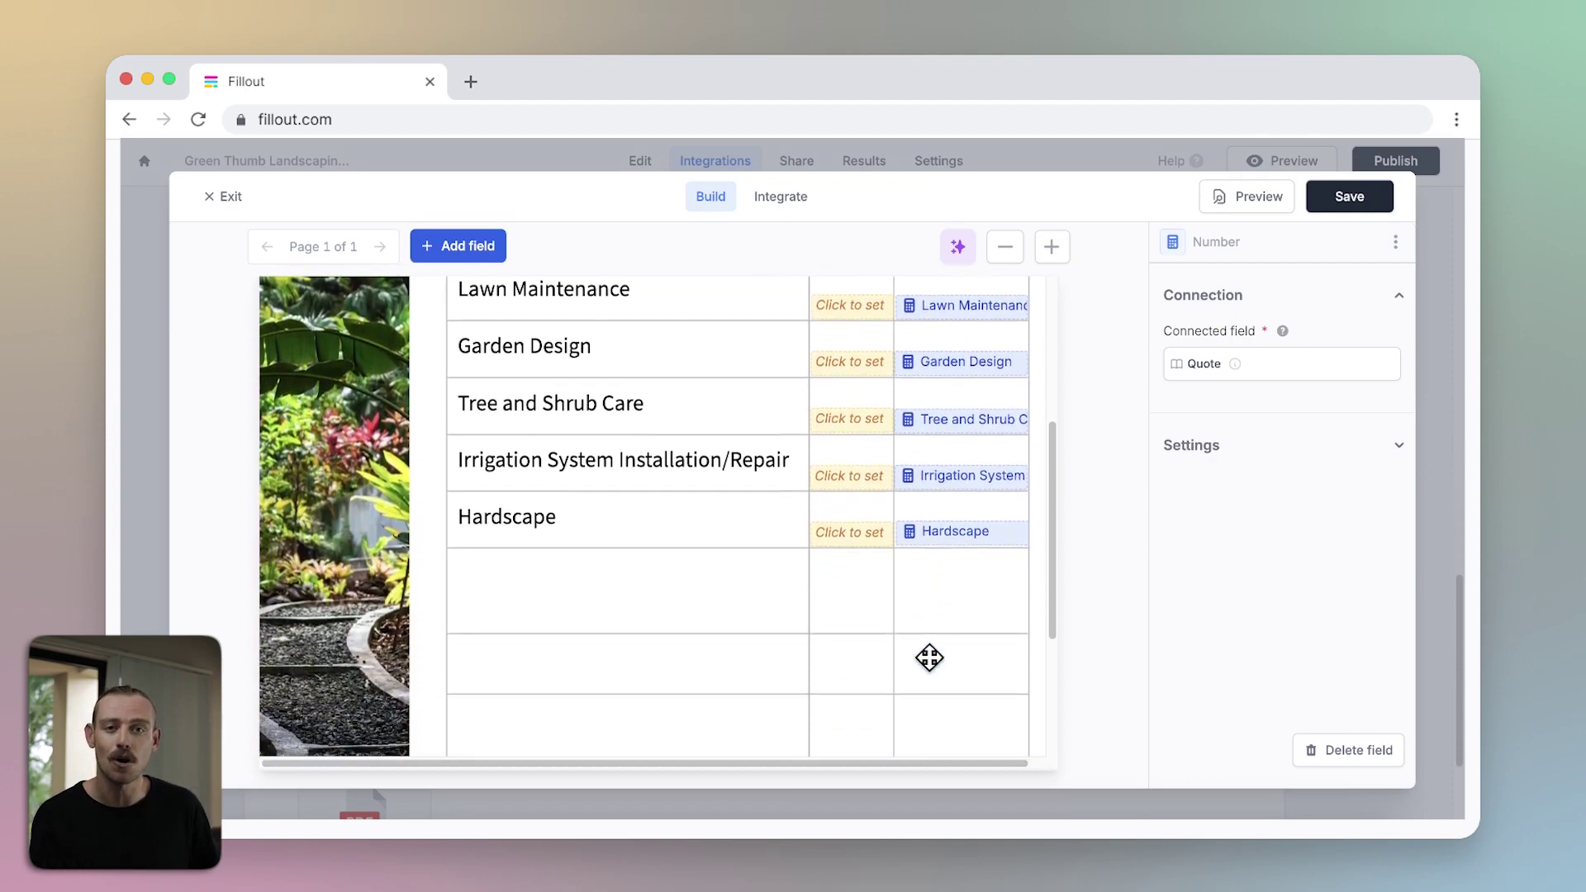
{"action": "scroll", "coordinate": [930, 657], "scroll_direction": "down", "scroll_amount": 2}
{"action": "scroll", "coordinate": [933, 671], "scroll_direction": "up", "scroll_amount": 7}
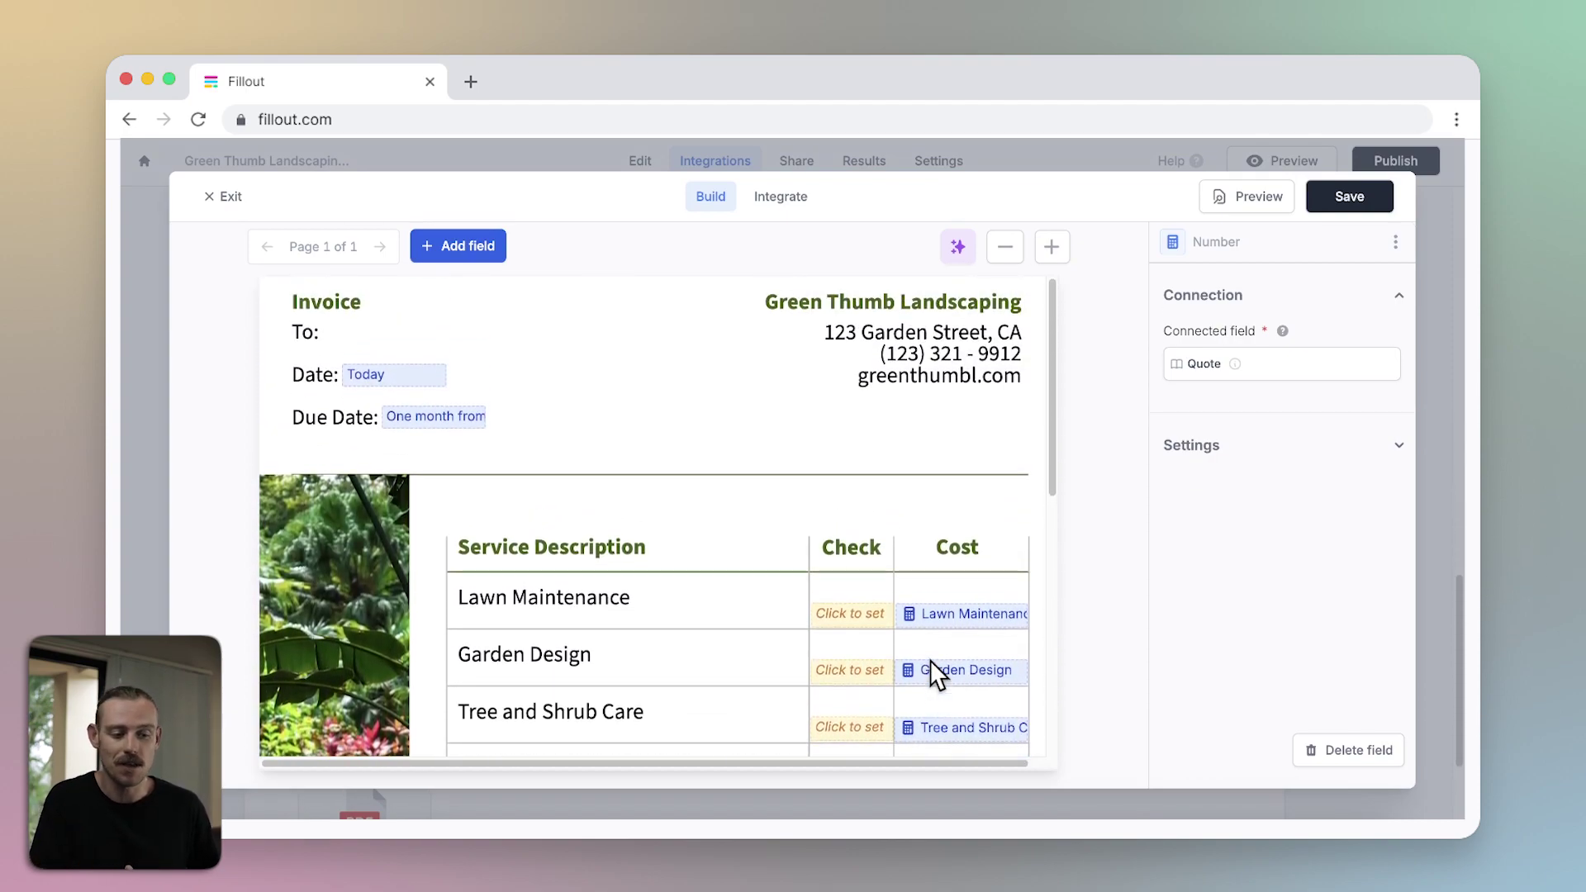
Add a text field and fit it beside the invoice's To: label.
{"action": "left_click", "coordinate": [496, 248]}
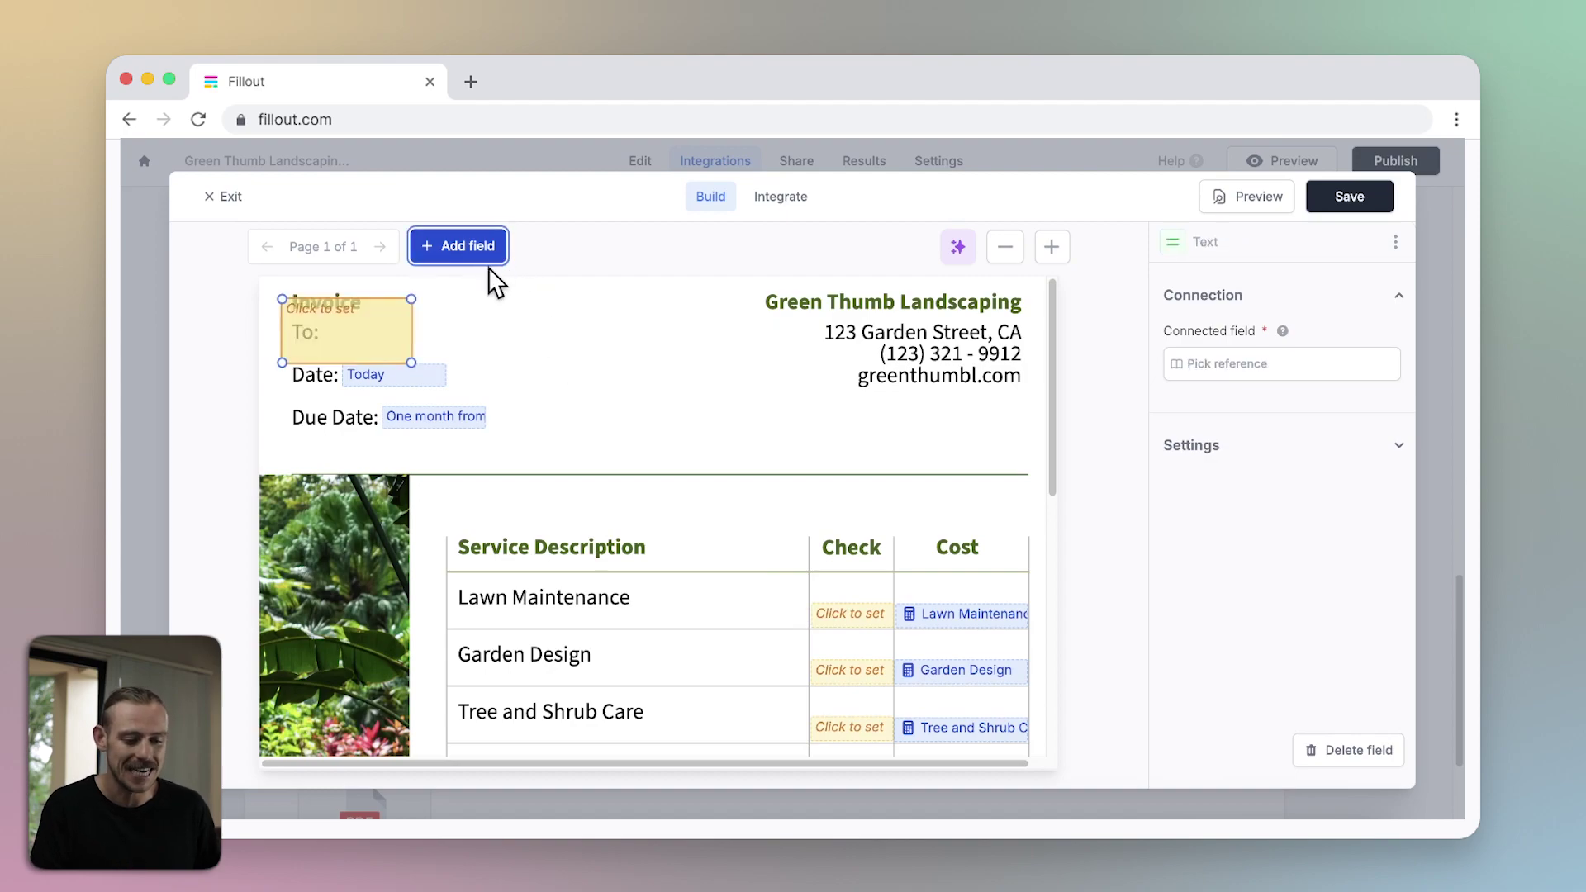
{"action": "left_click_drag", "start_coordinate": [354, 319], "coordinate": [397, 343]}
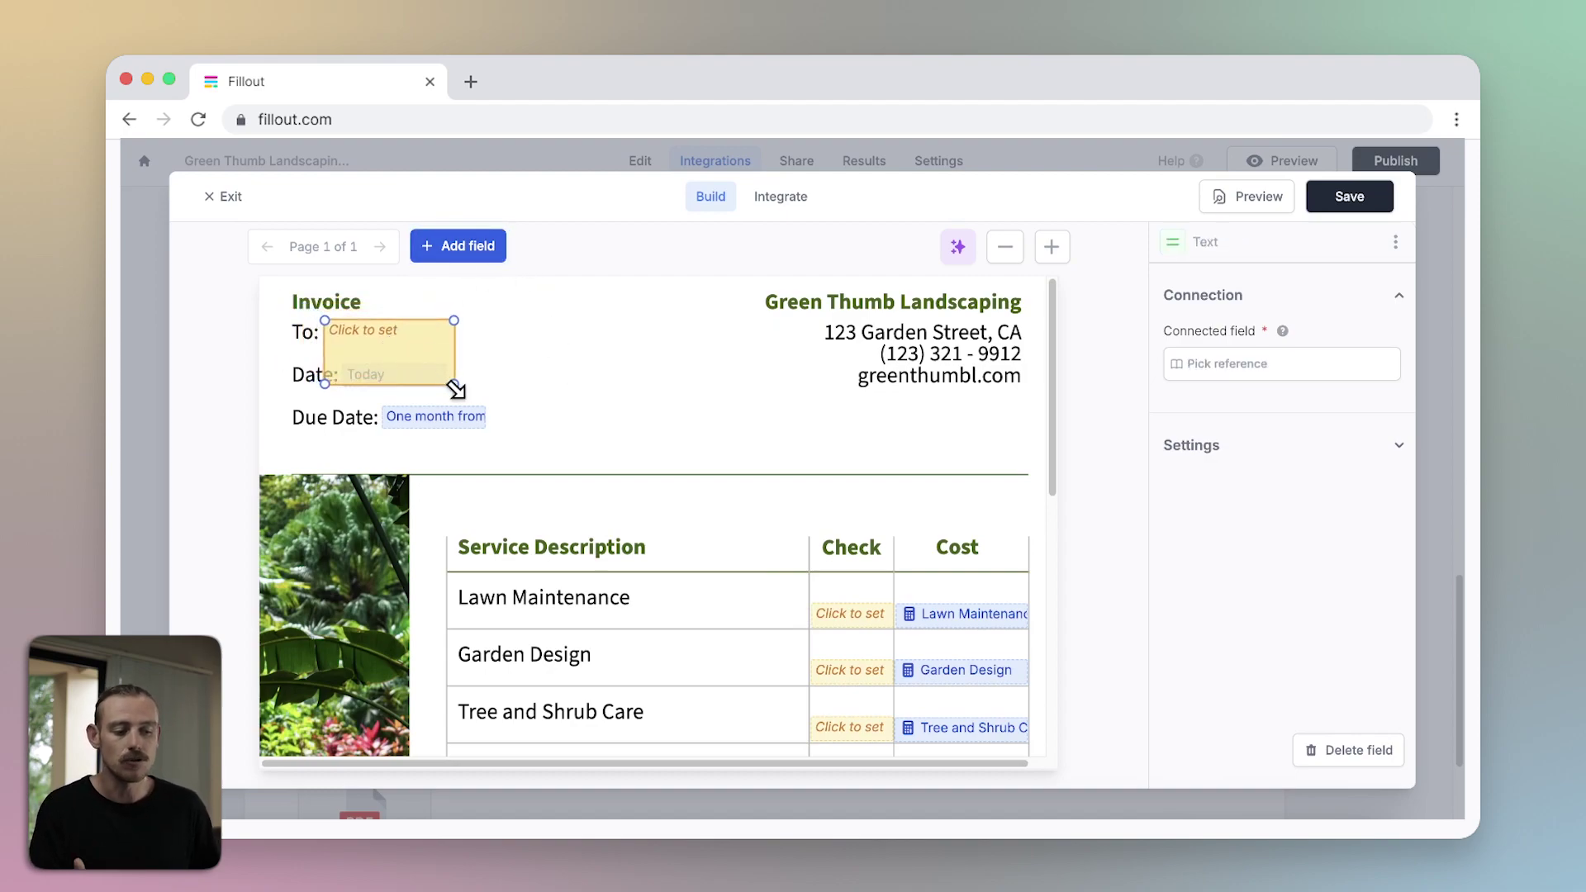
{"action": "left_click_drag", "start_coordinate": [460, 389], "coordinate": [420, 336]}
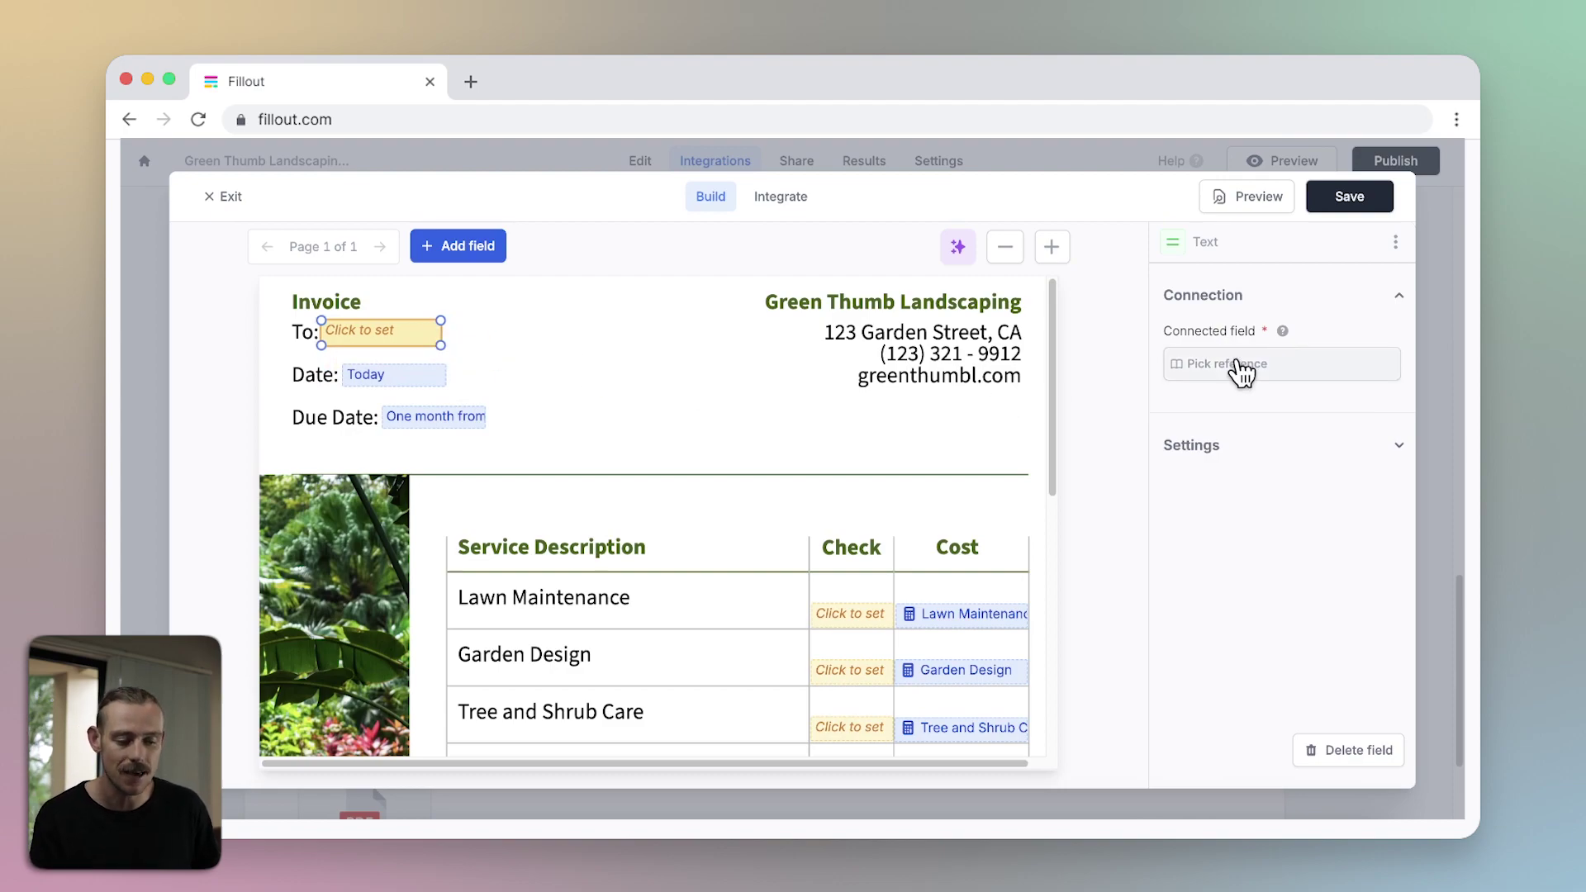
Link the To: field to the Personal > First Name answer.
{"action": "left_click", "coordinate": [1314, 368]}
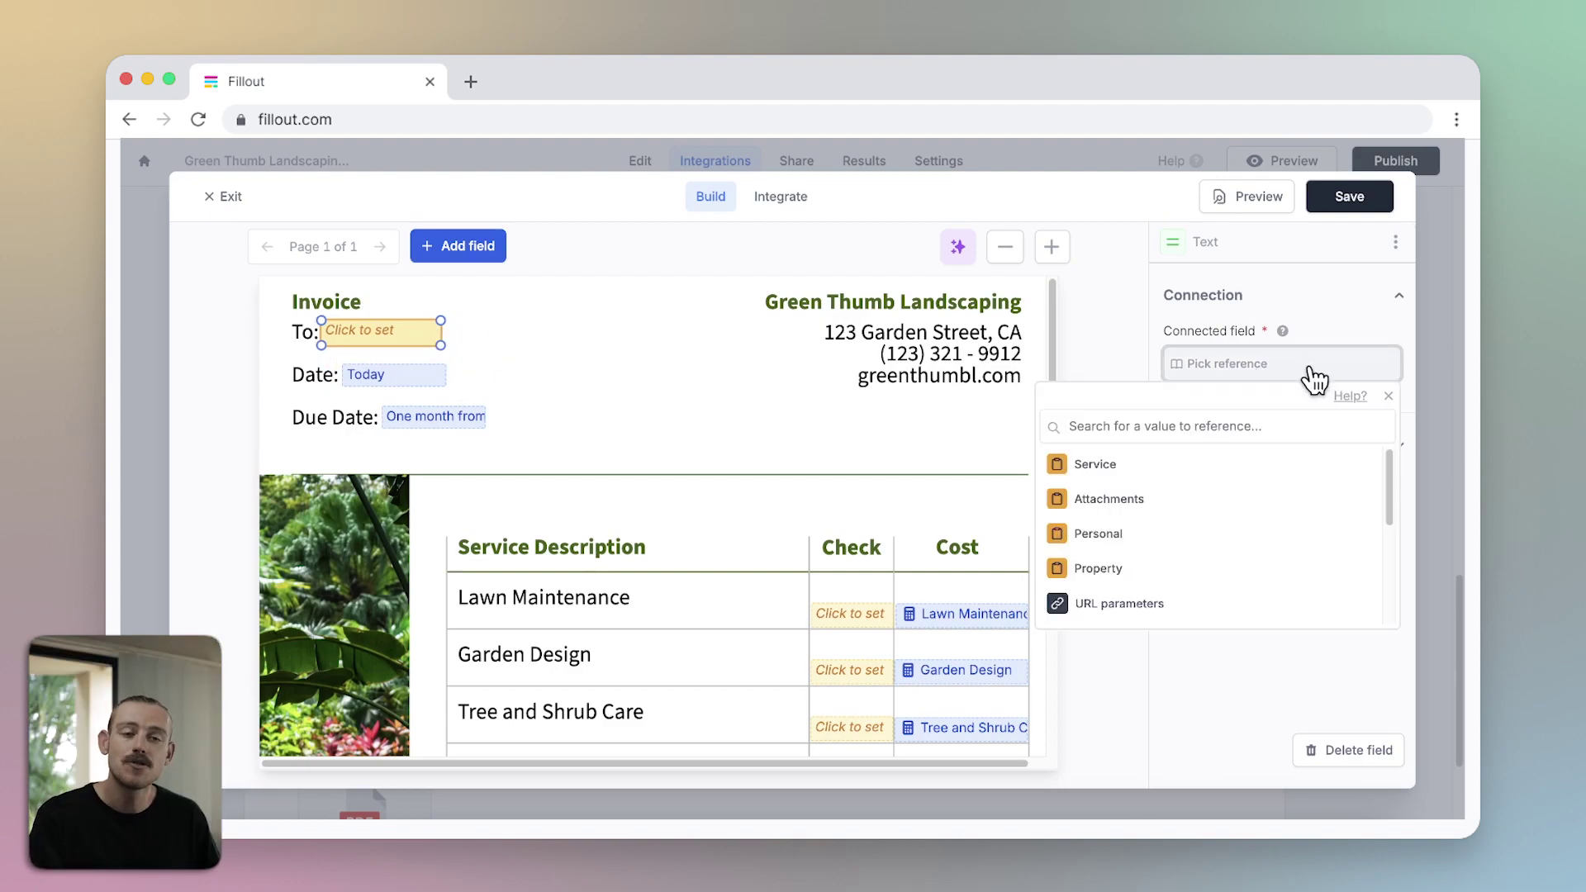
{"action": "left_click", "coordinate": [1132, 537]}
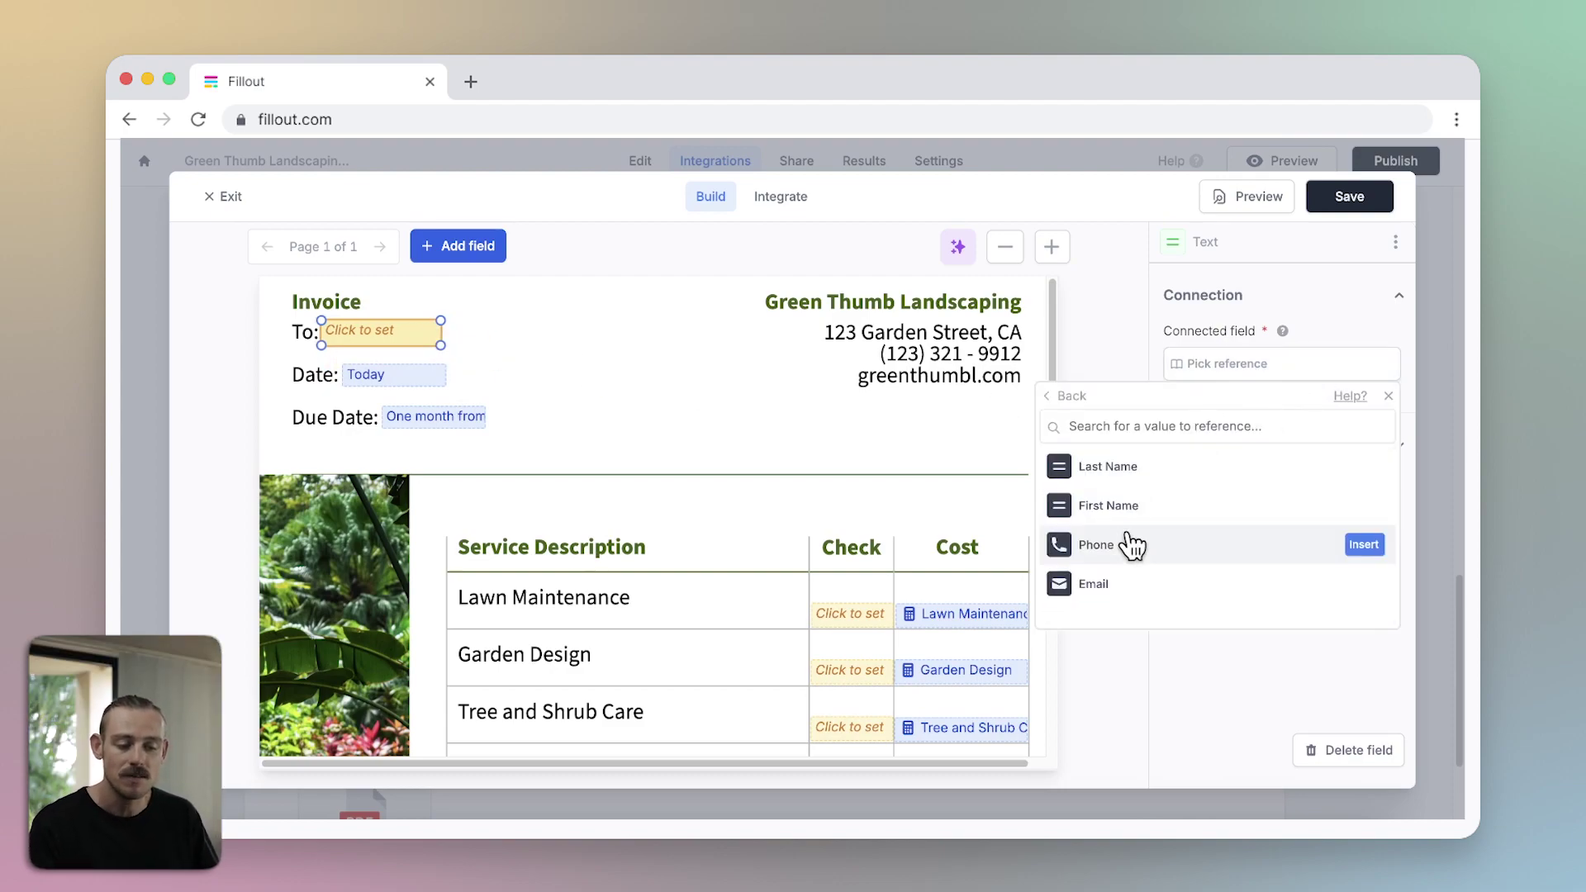
{"action": "left_click", "coordinate": [1199, 506]}
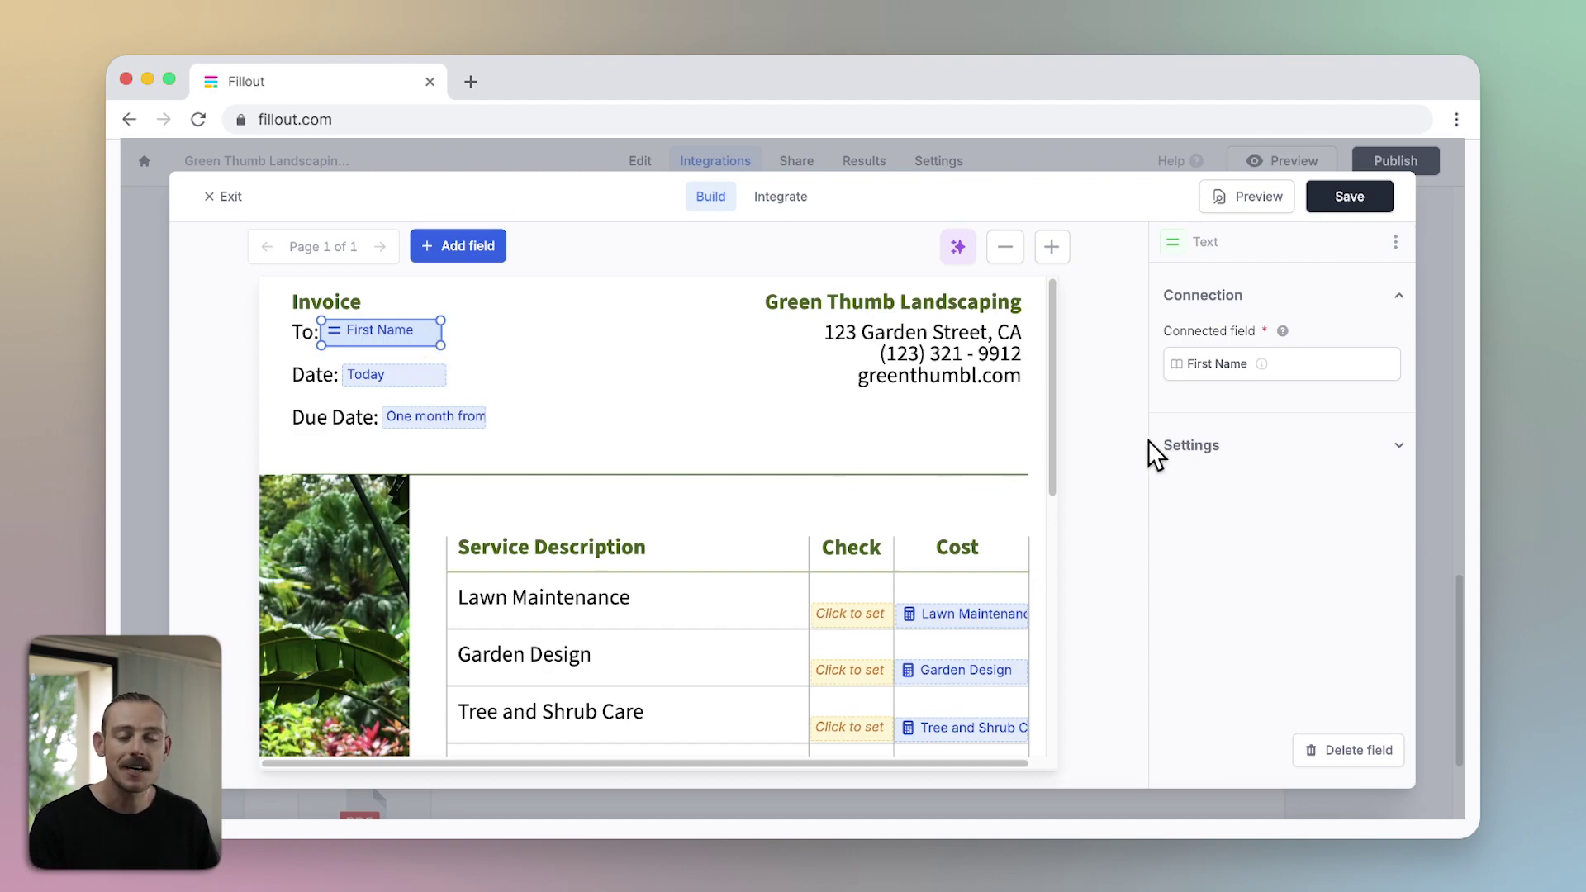
Keep the To: field's text at font size 12 in black.
{"action": "left_click", "coordinate": [1264, 447]}
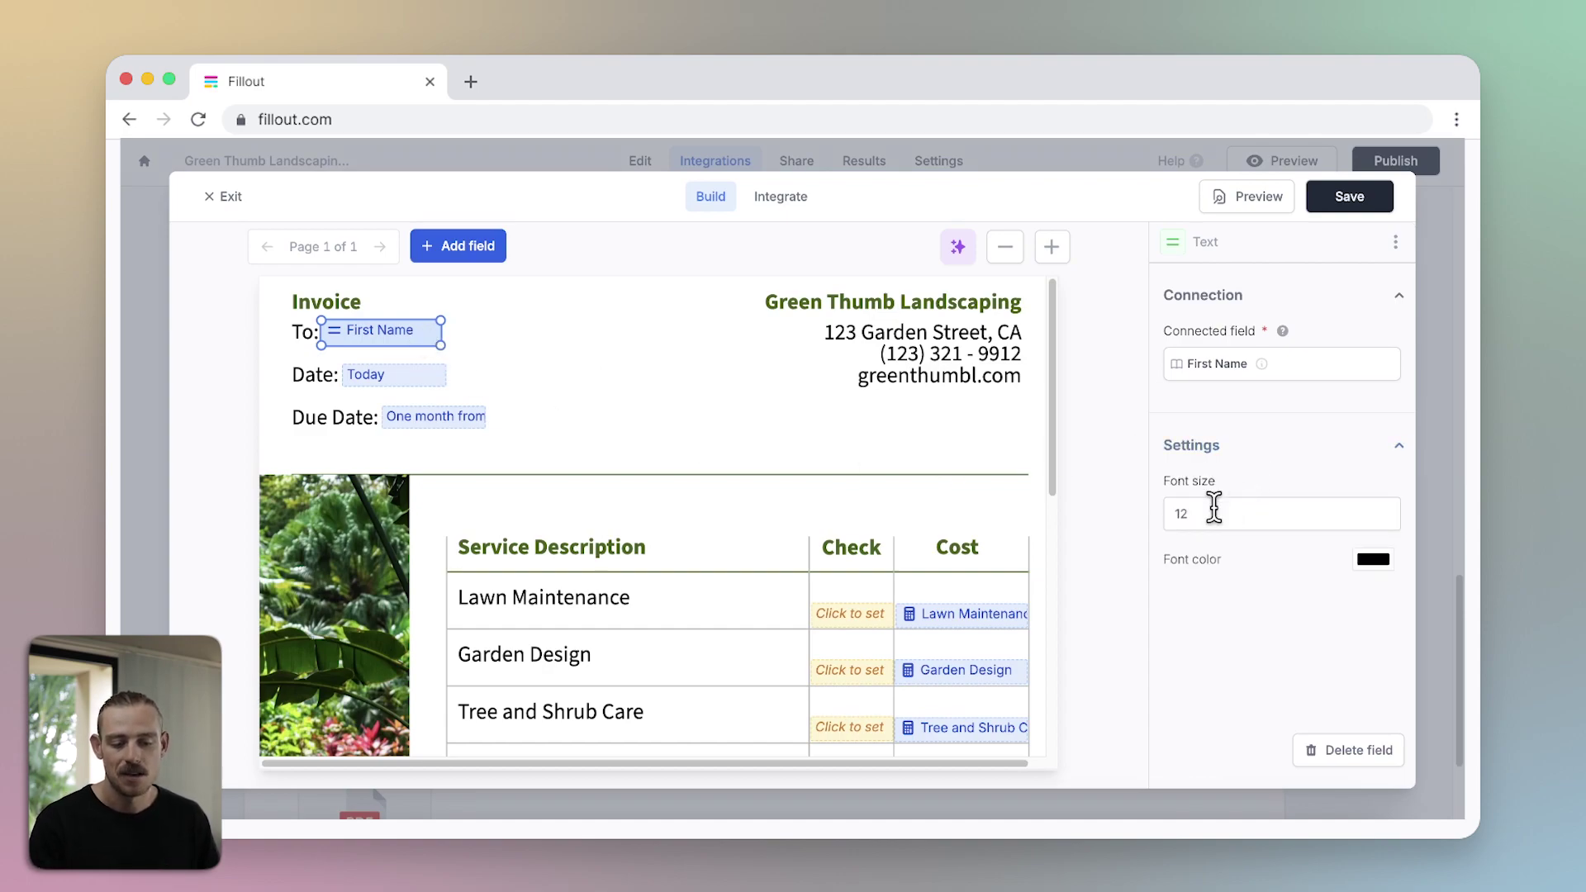
{"action": "left_click", "coordinate": [1214, 507]}
{"action": "left_click", "coordinate": [1373, 561]}
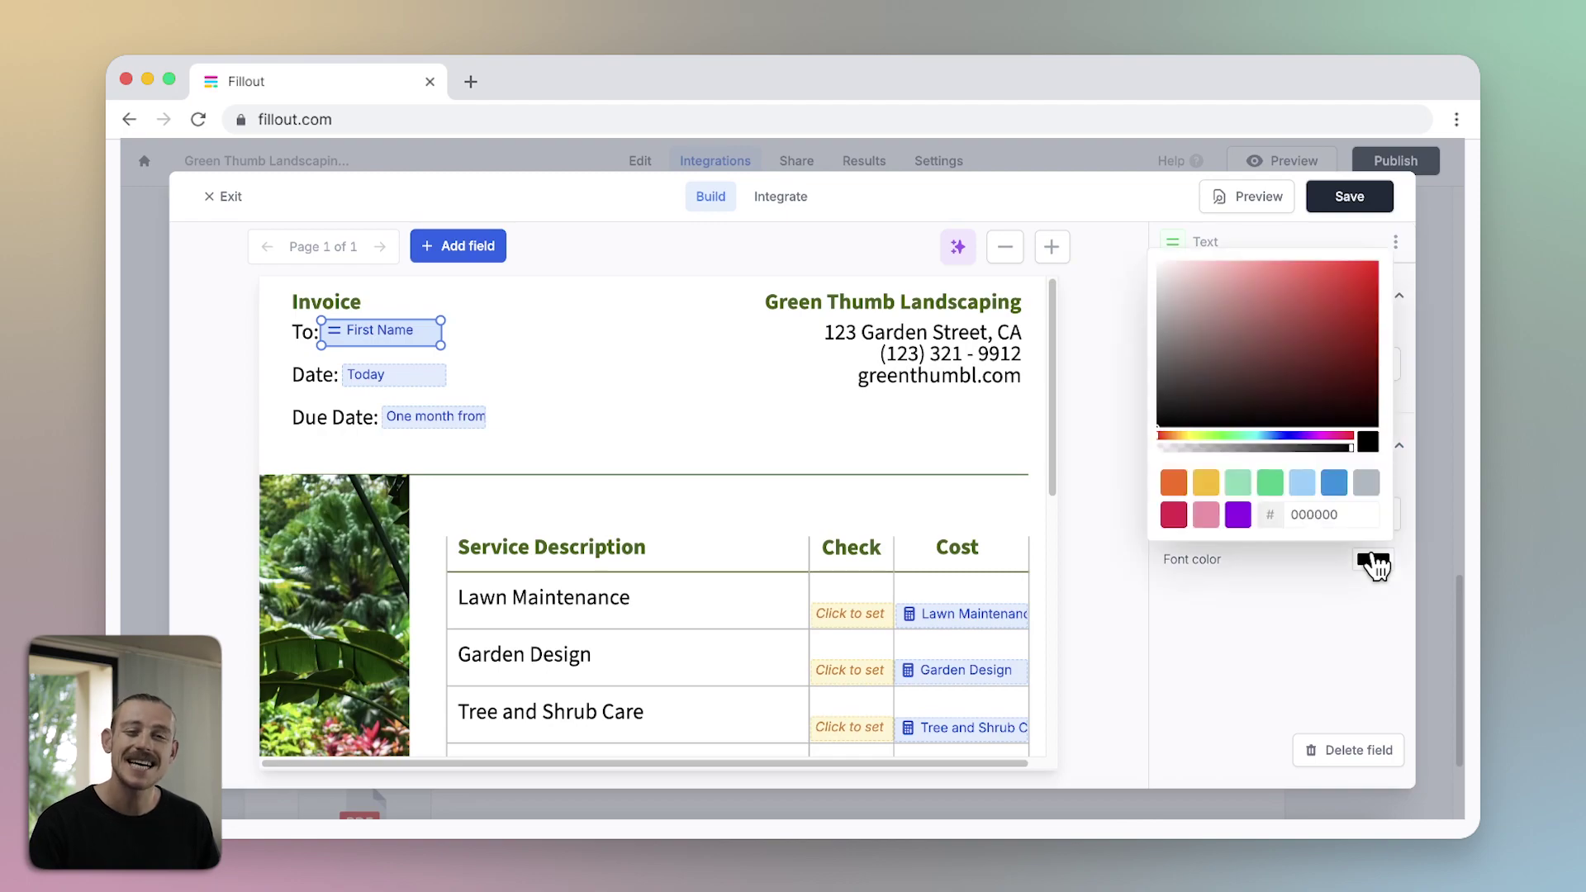
{"action": "left_click", "coordinate": [1296, 600]}
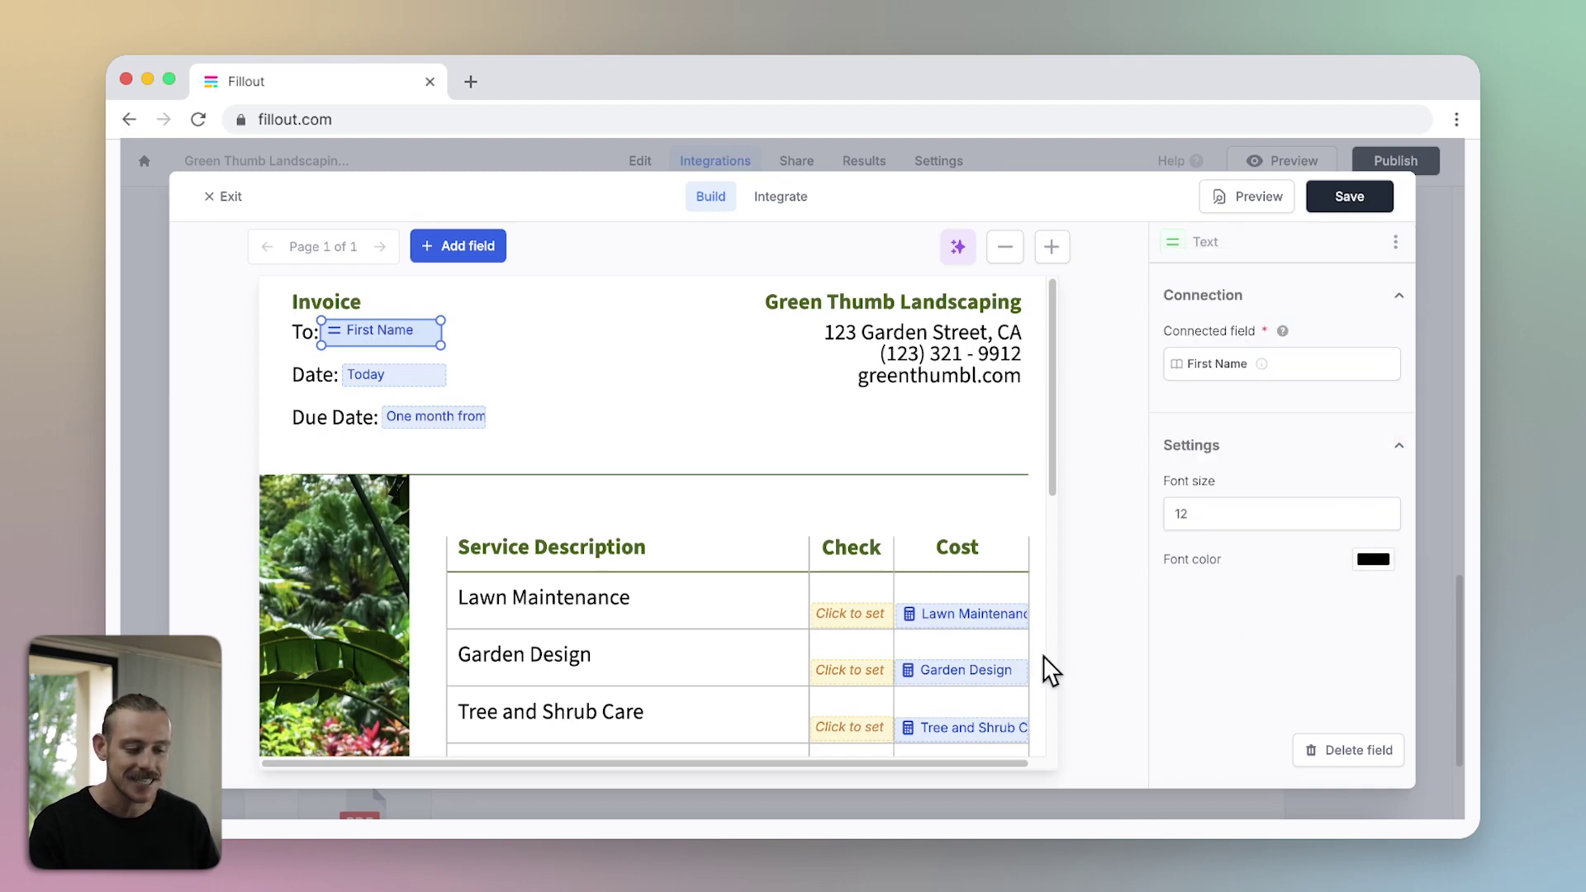
{"action": "left_click", "coordinate": [858, 621]}
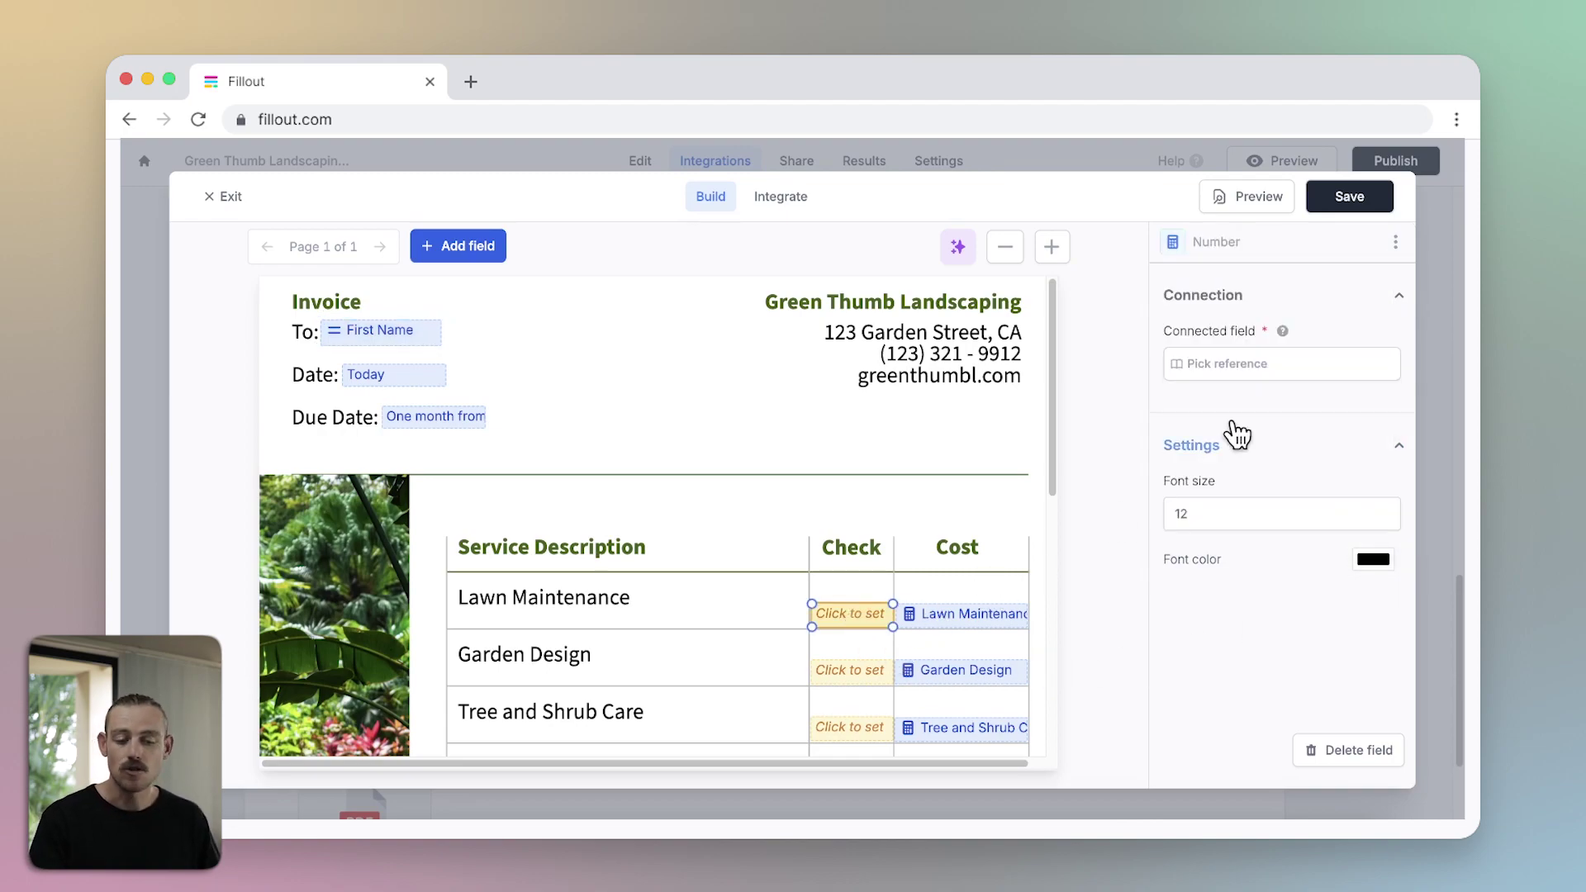
Map the Lawn Maintenance check box to the Type of Service Requested option.
{"action": "left_click", "coordinate": [1262, 371]}
{"action": "left_click", "coordinate": [1248, 463]}
{"action": "left_click", "coordinate": [1243, 463]}
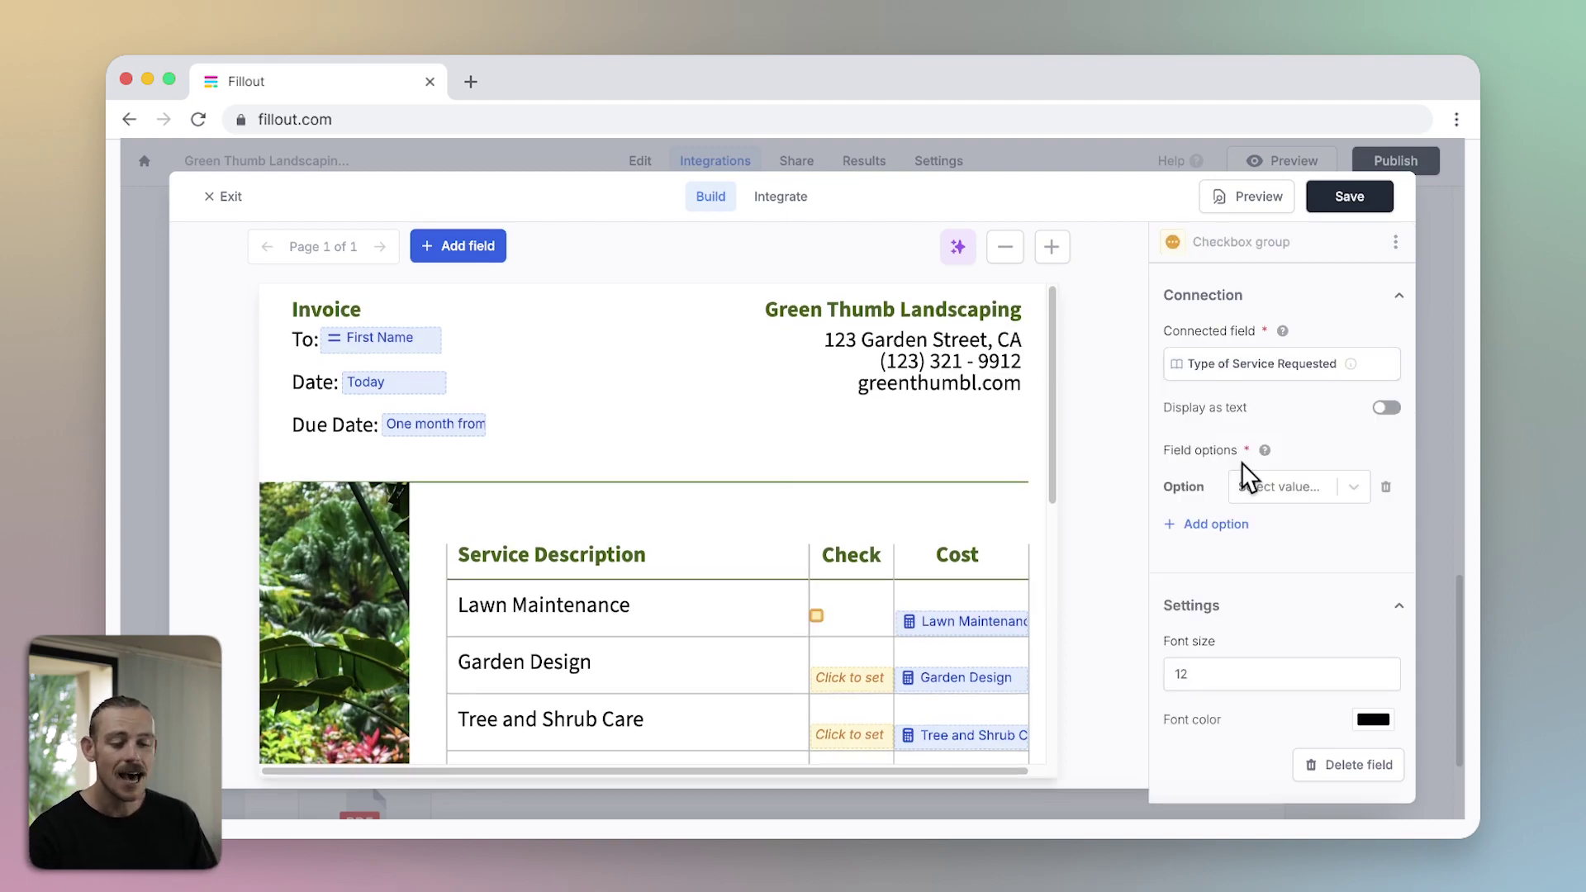
{"action": "left_click", "coordinate": [1284, 486]}
{"action": "left_click", "coordinate": [1324, 530]}
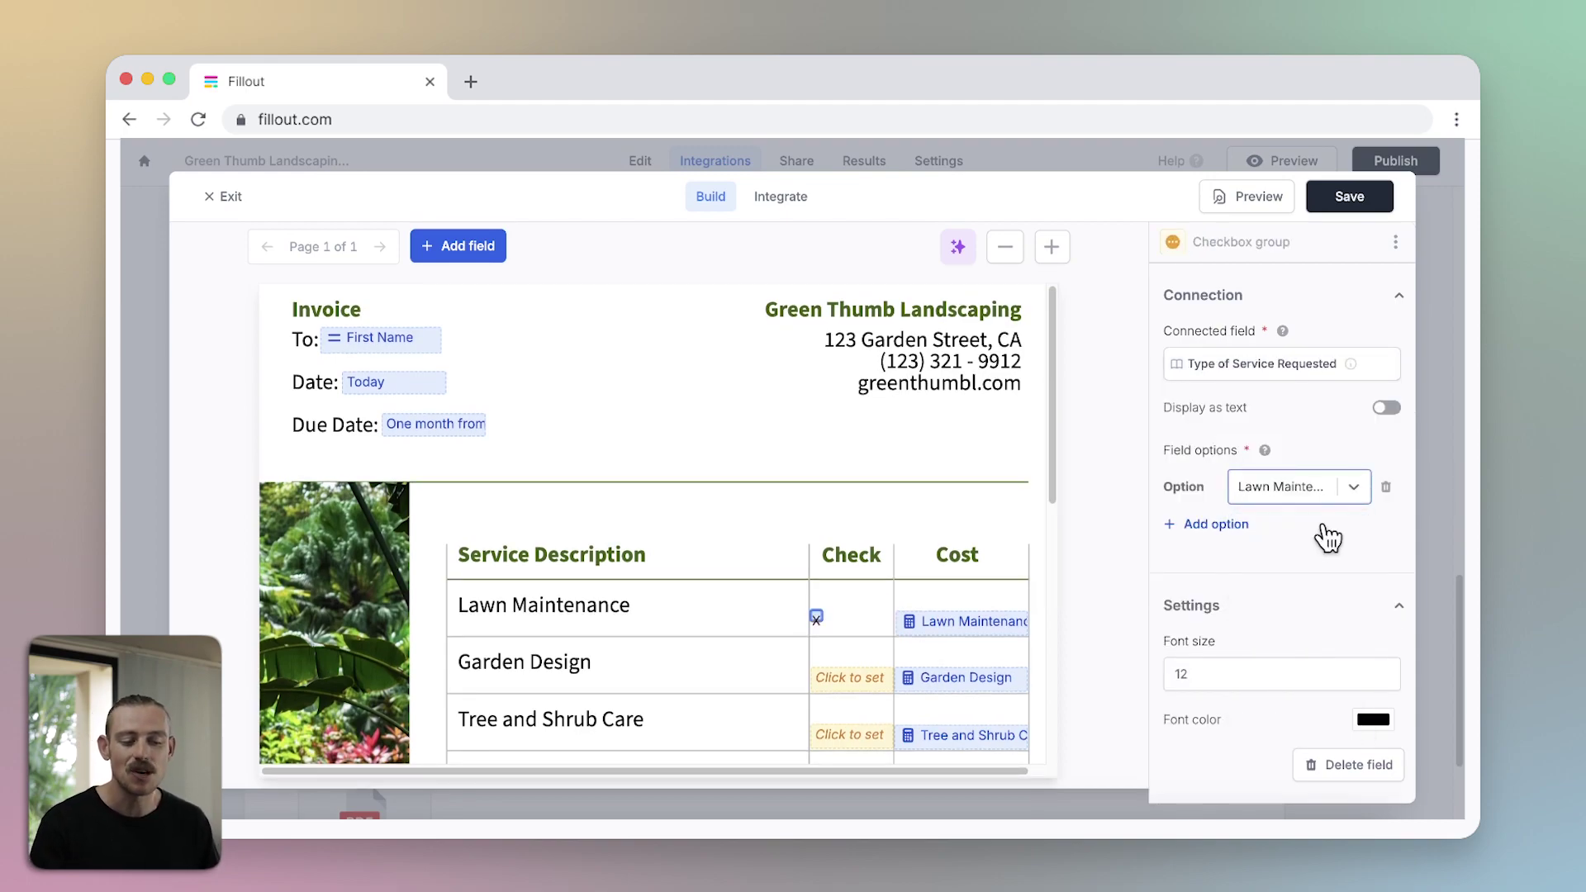
{"action": "scroll", "coordinate": [924, 544], "scroll_direction": "down", "scroll_amount": 3}
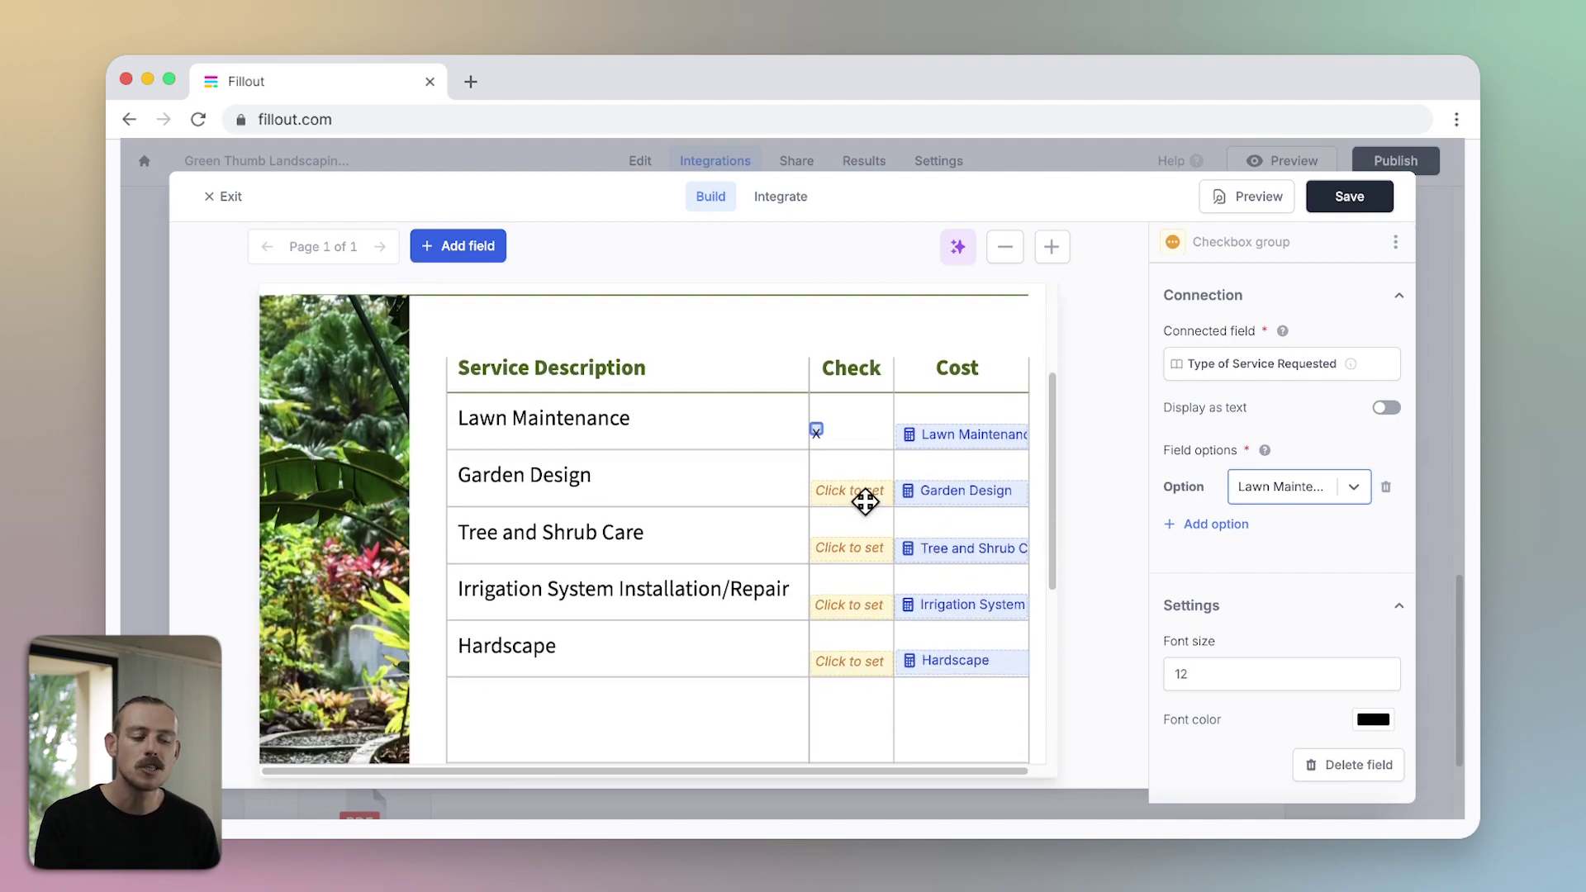
Map the Garden Design check box to its Type of Service Requested option.
{"action": "left_click", "coordinate": [859, 494]}
{"action": "left_click", "coordinate": [1221, 367]}
{"action": "left_click", "coordinate": [1208, 463]}
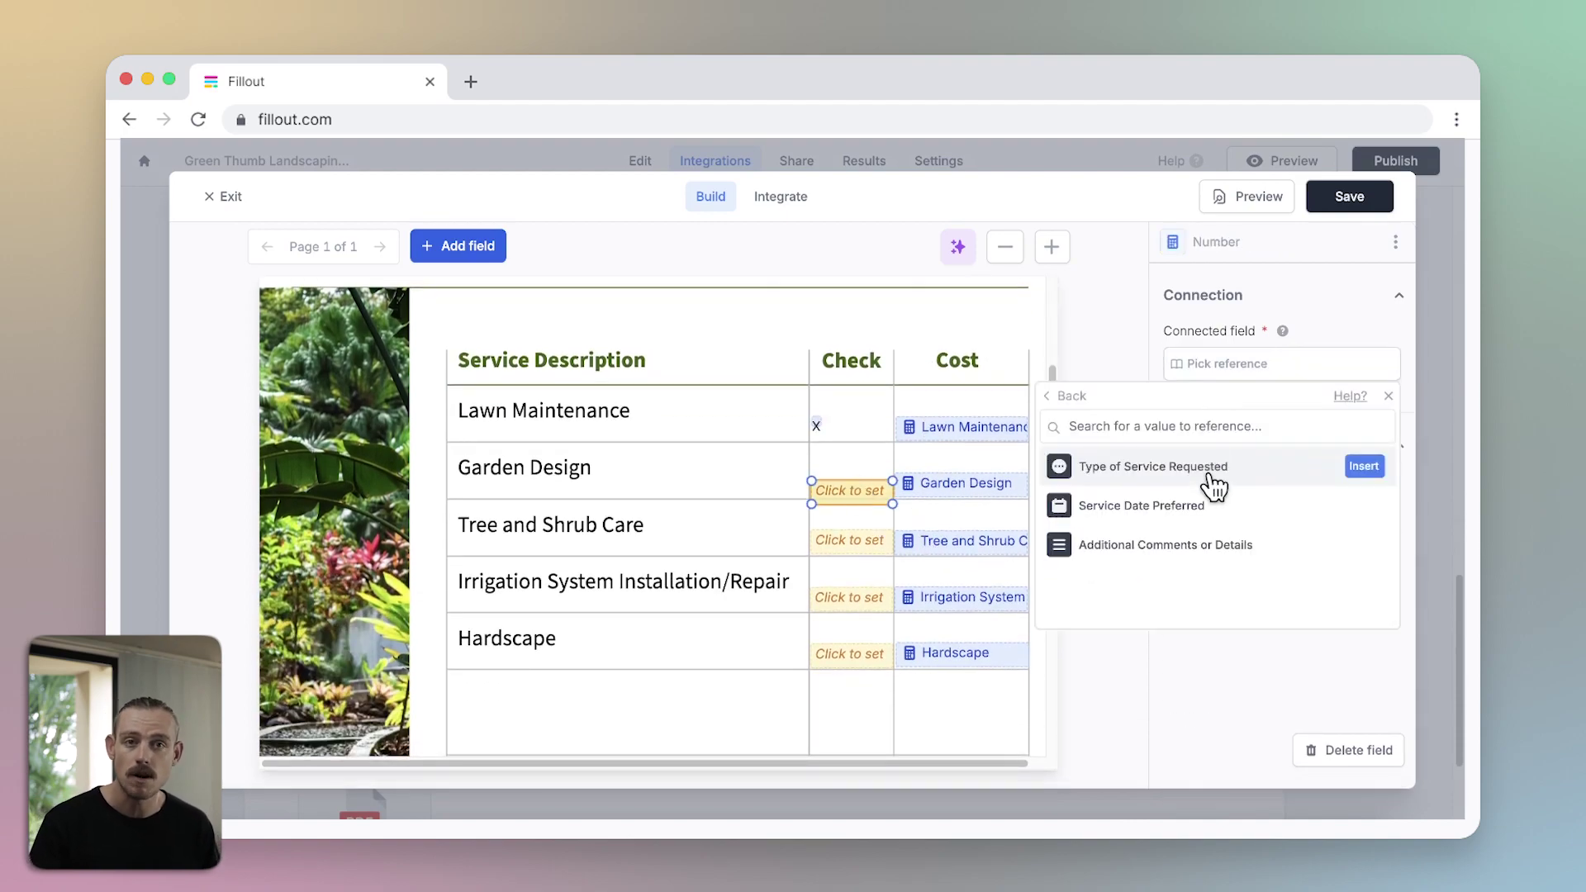
{"action": "left_click", "coordinate": [1211, 467]}
{"action": "left_click", "coordinate": [1247, 485]}
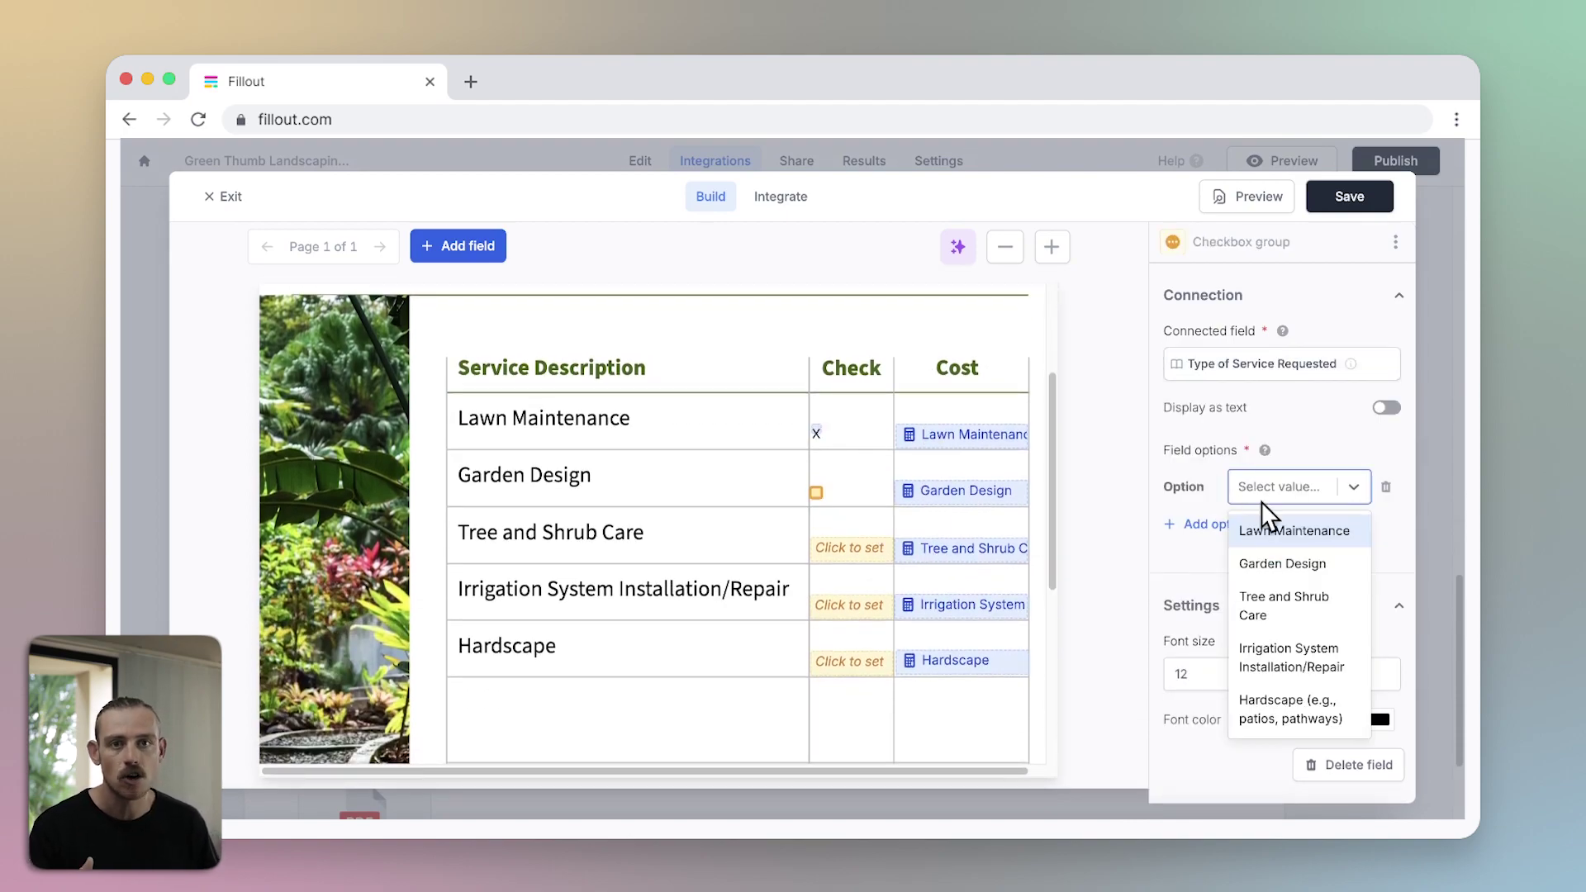
{"action": "left_click", "coordinate": [1285, 559]}
Map the Tree and Shrub Care check box to its Type of Service Requested option.
{"action": "left_click", "coordinate": [864, 547]}
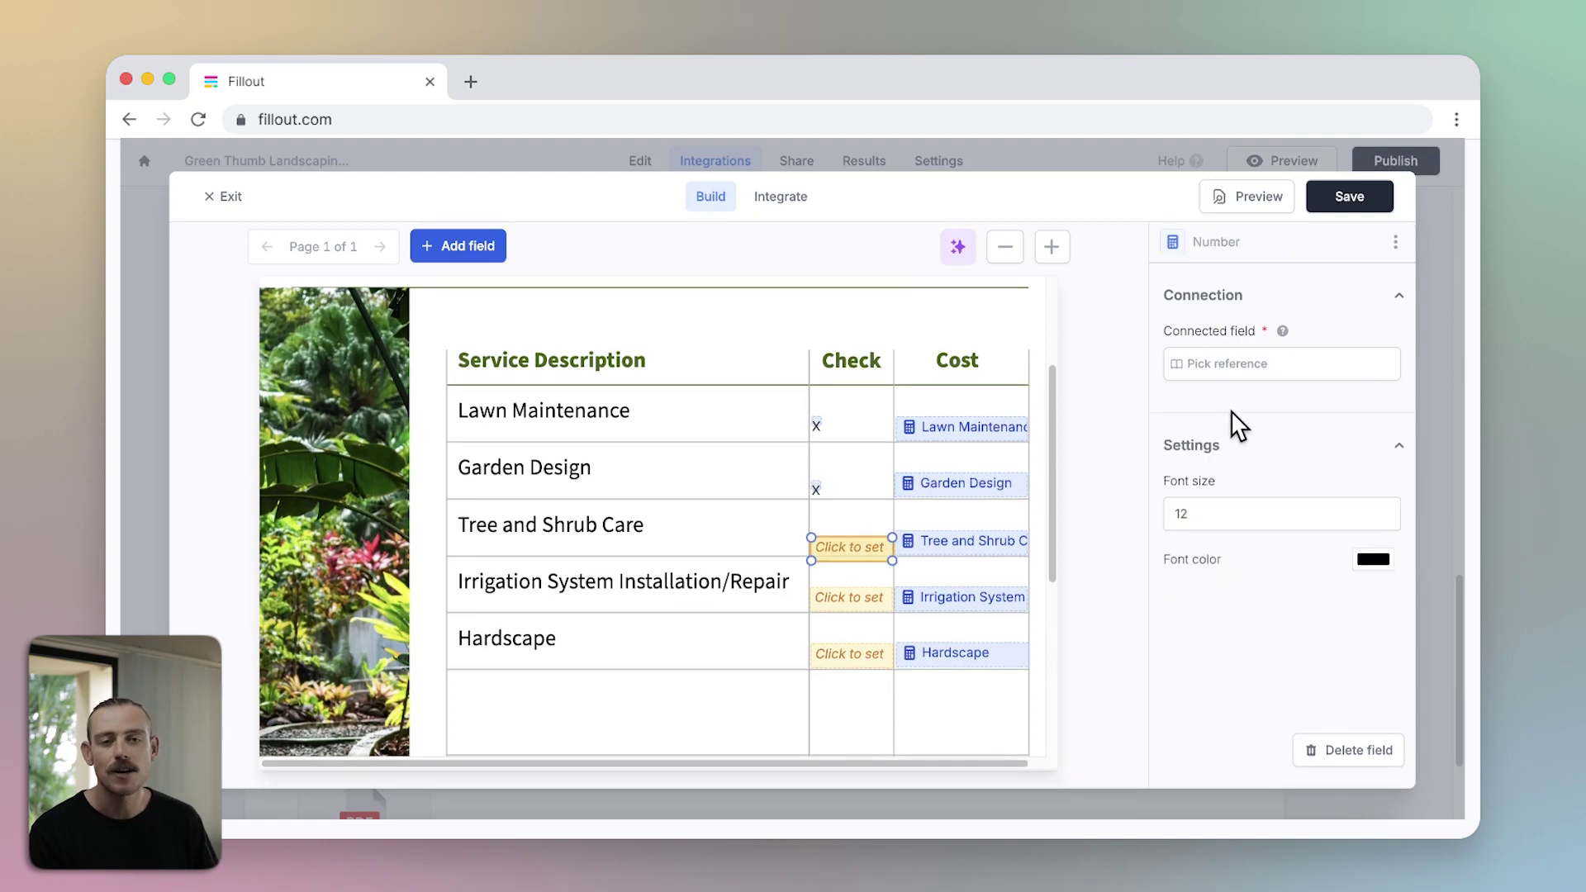
{"action": "left_click", "coordinate": [1244, 370]}
{"action": "left_click", "coordinate": [1190, 475]}
{"action": "left_click", "coordinate": [1178, 465]}
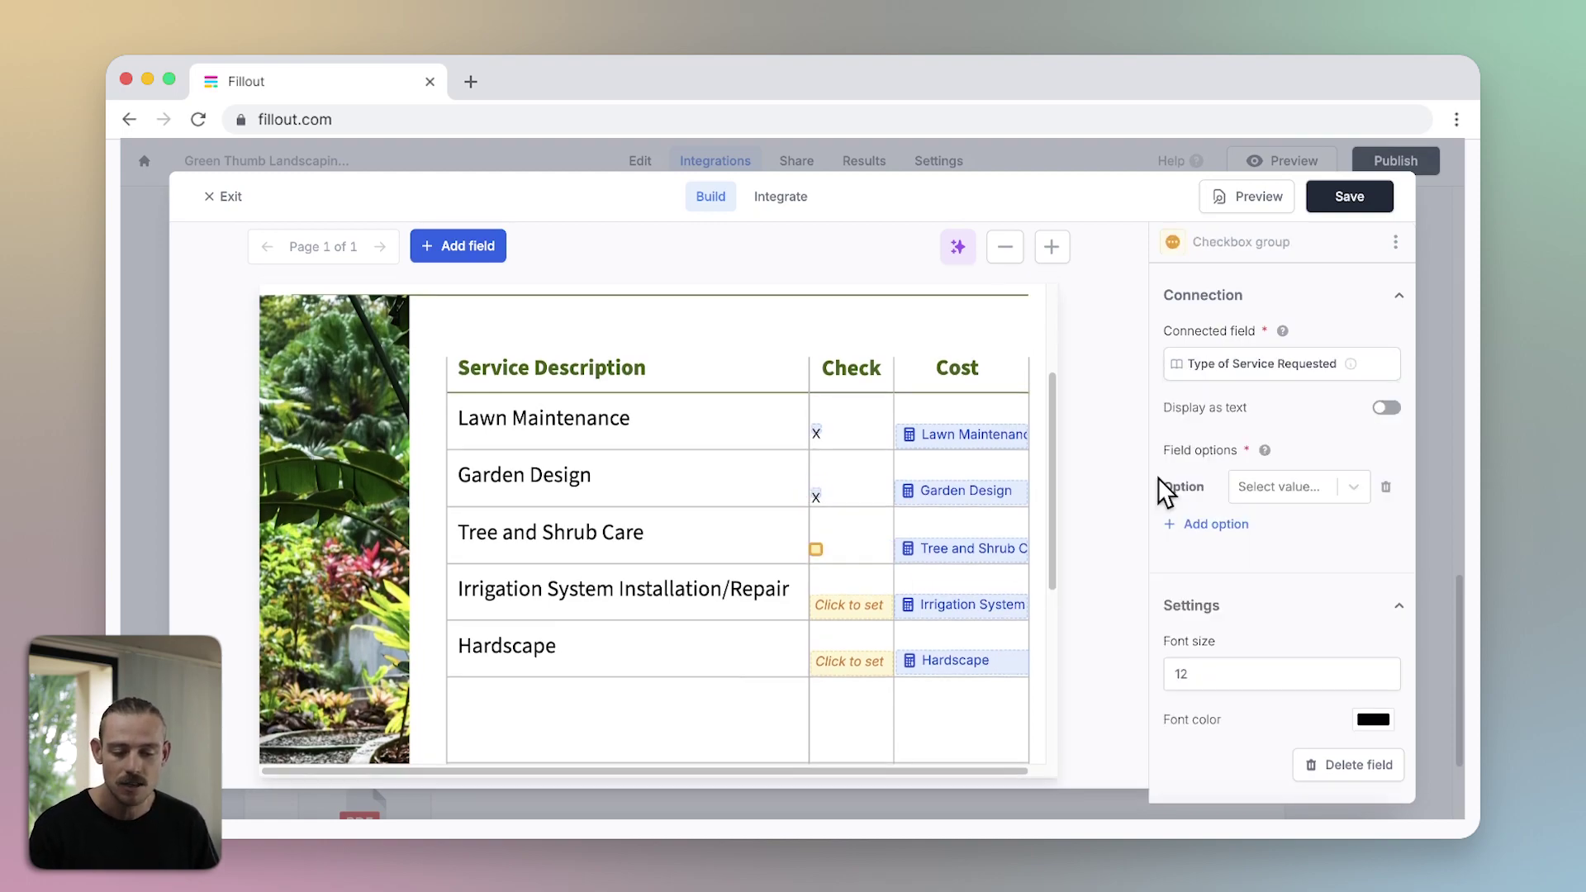
{"action": "left_click", "coordinate": [1309, 496]}
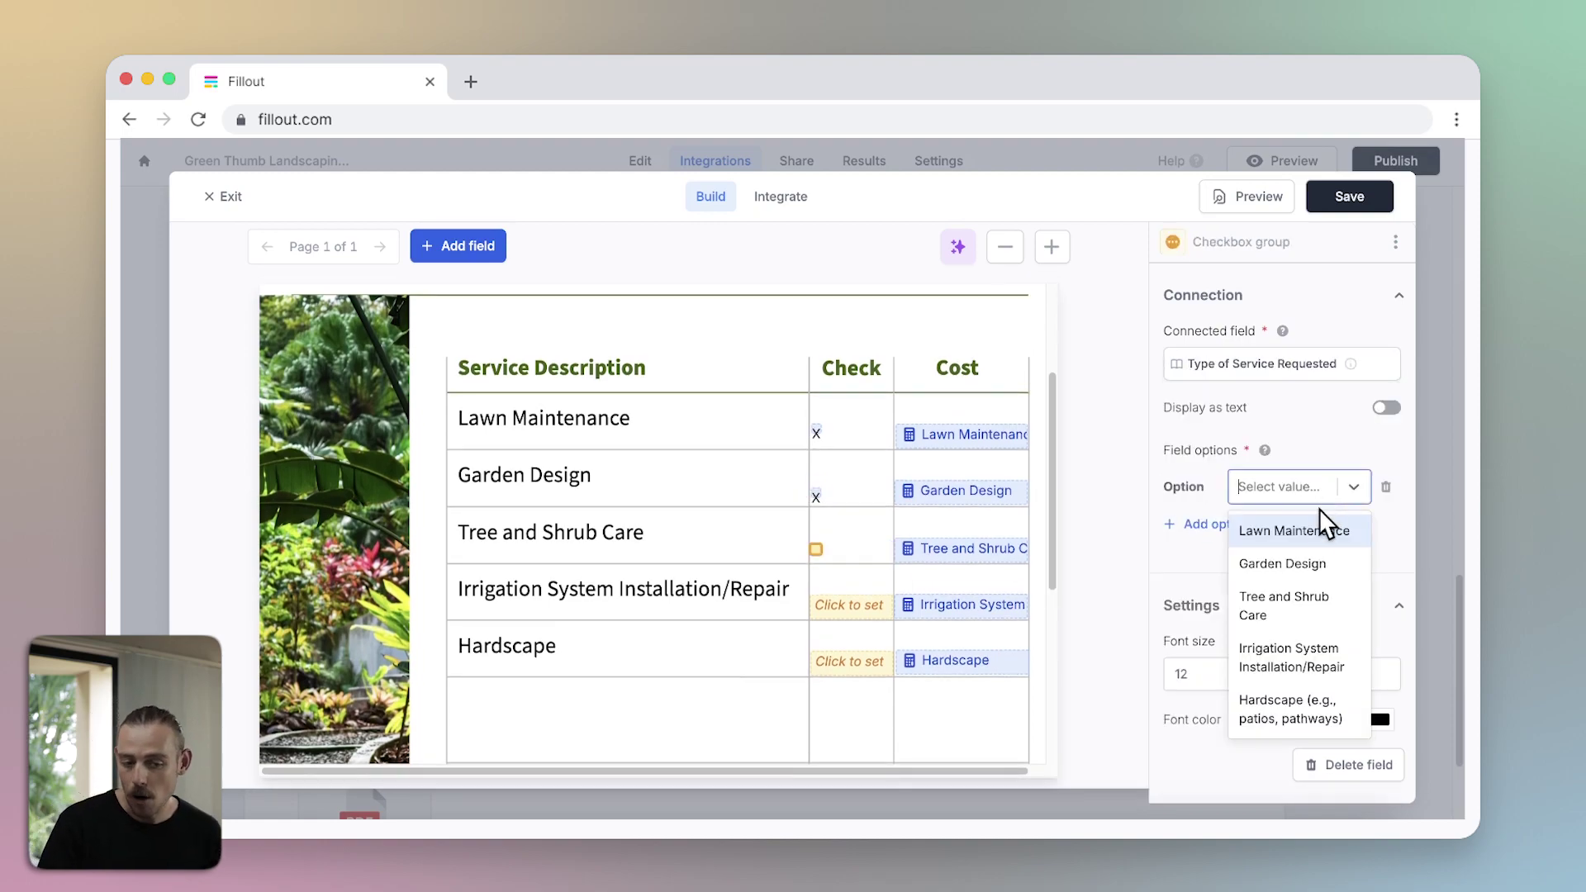
{"action": "left_click", "coordinate": [1287, 602]}
Map the Irrigation check box to the Irrigation System Installation/Repair option.
{"action": "left_click", "coordinate": [876, 616]}
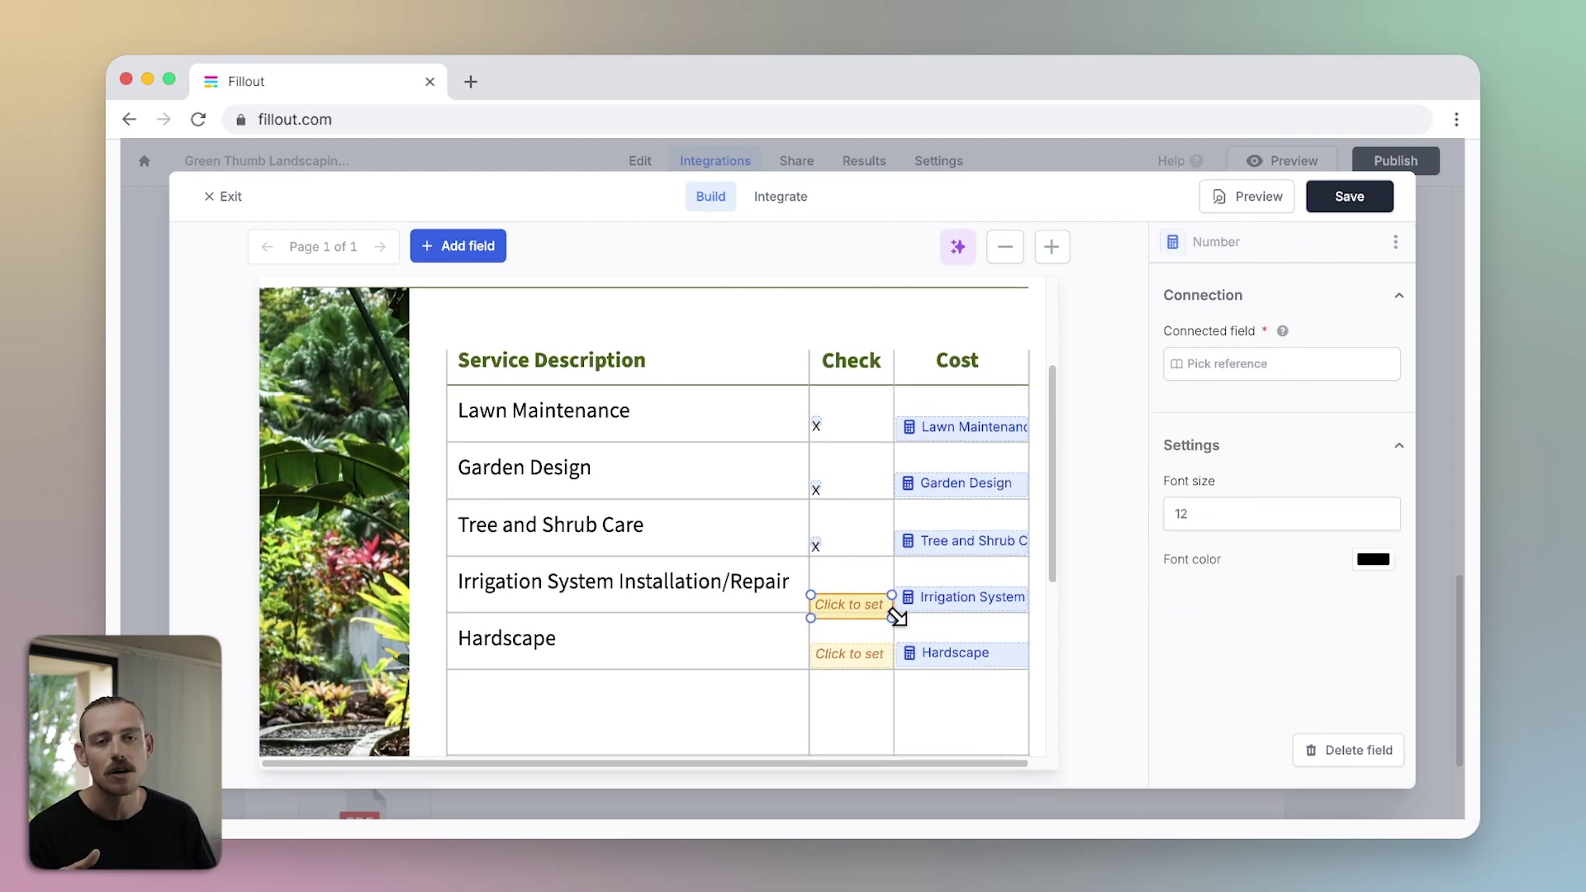
{"action": "left_click", "coordinate": [1297, 370]}
{"action": "left_click", "coordinate": [1215, 499]}
{"action": "left_click", "coordinate": [1300, 372]}
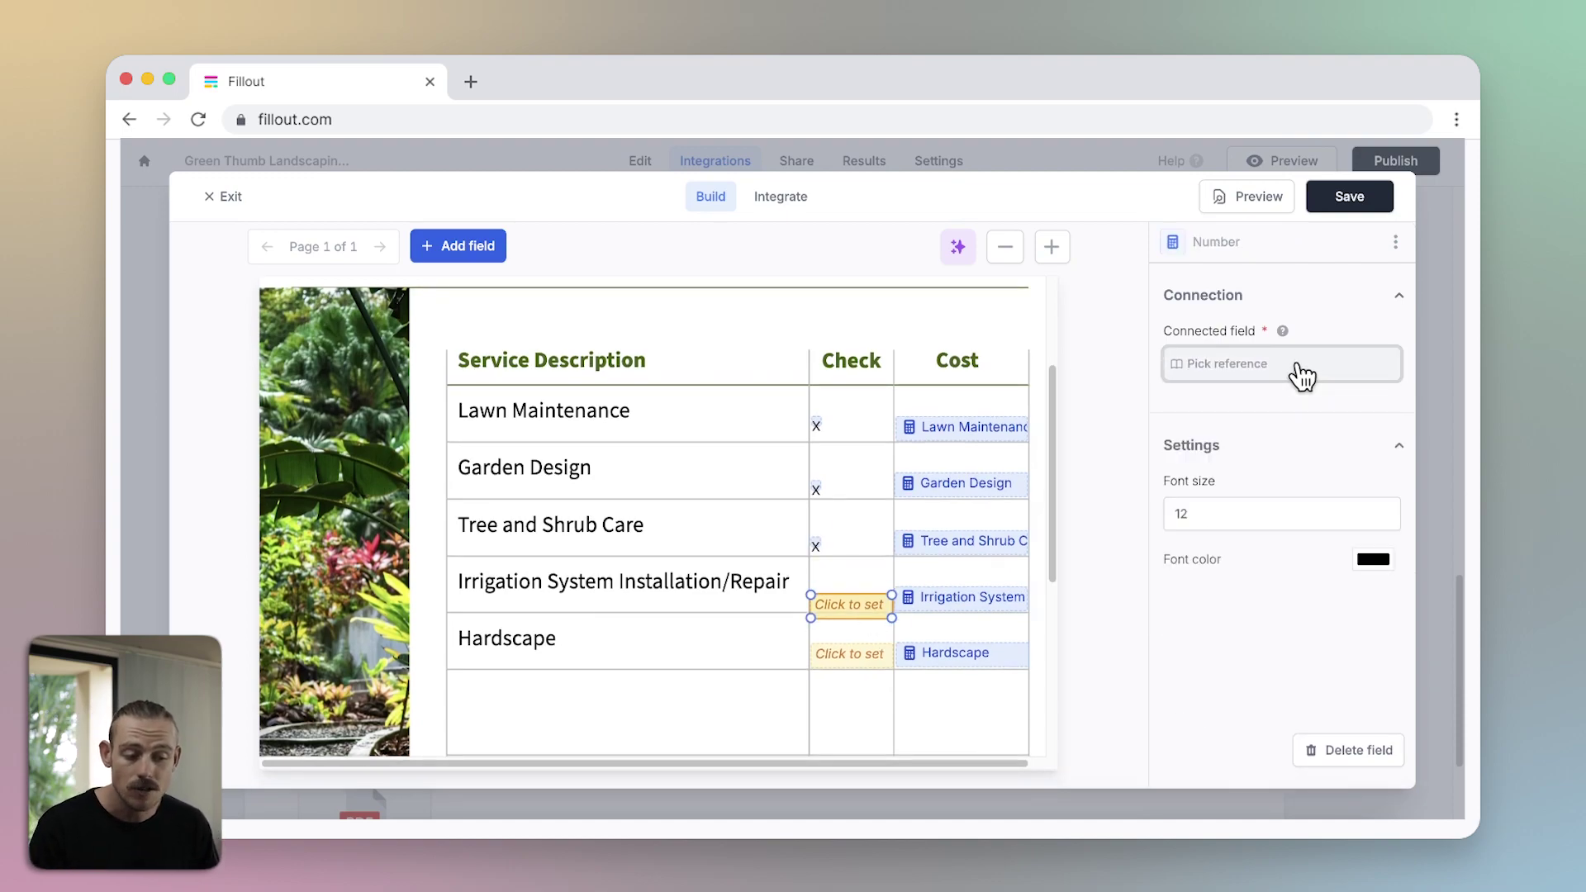
{"action": "left_click", "coordinate": [1298, 370]}
{"action": "left_click", "coordinate": [1170, 464]}
{"action": "left_click", "coordinate": [1156, 466]}
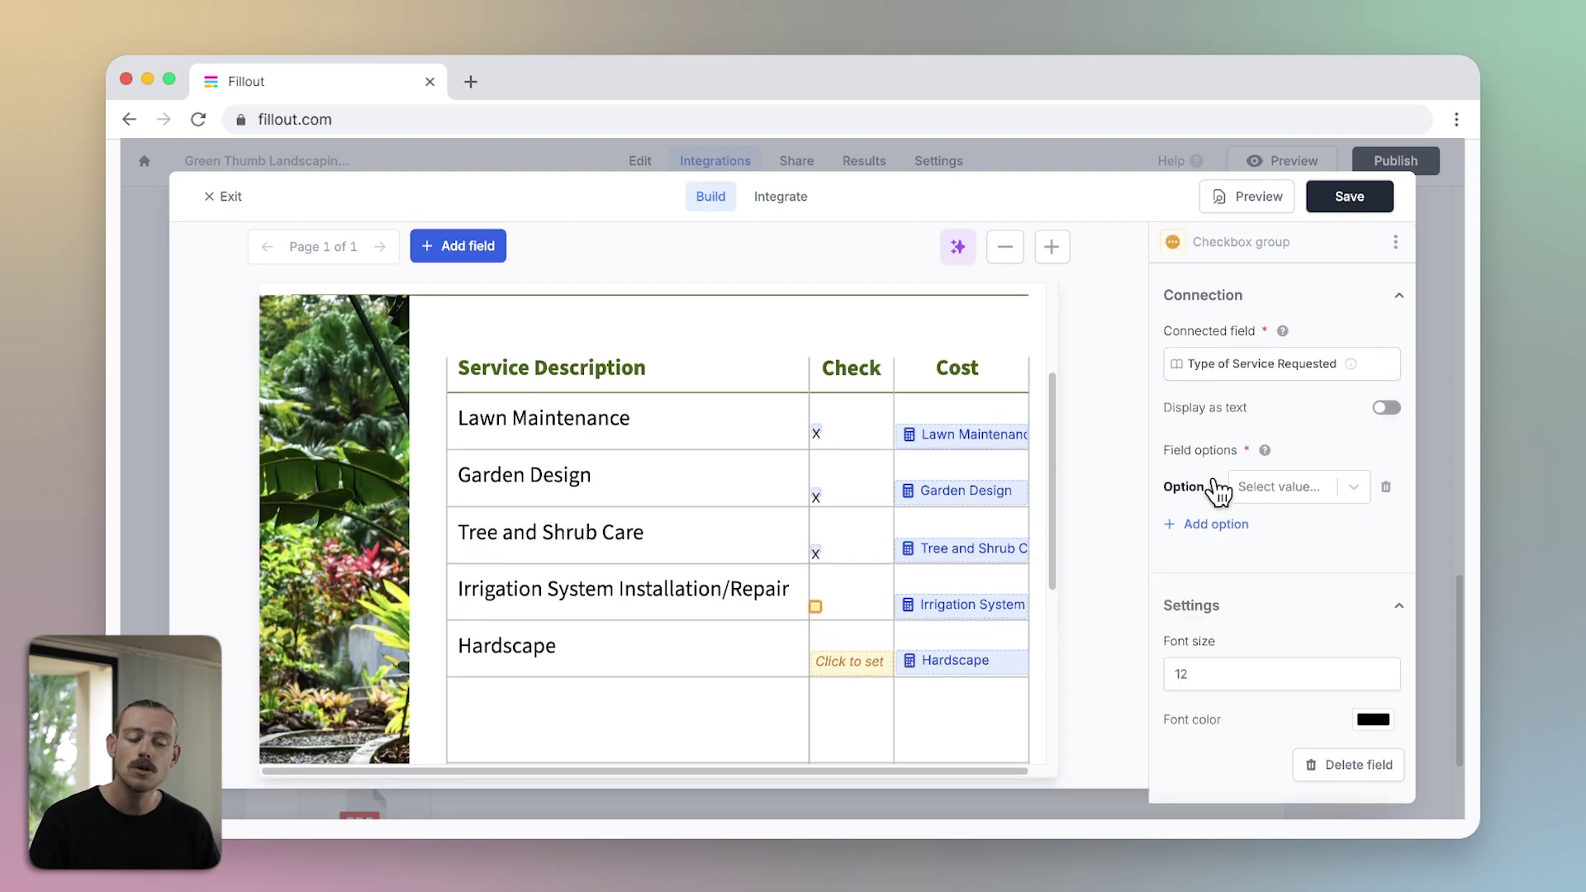
{"action": "left_click", "coordinate": [1231, 488]}
{"action": "left_click", "coordinate": [1290, 640]}
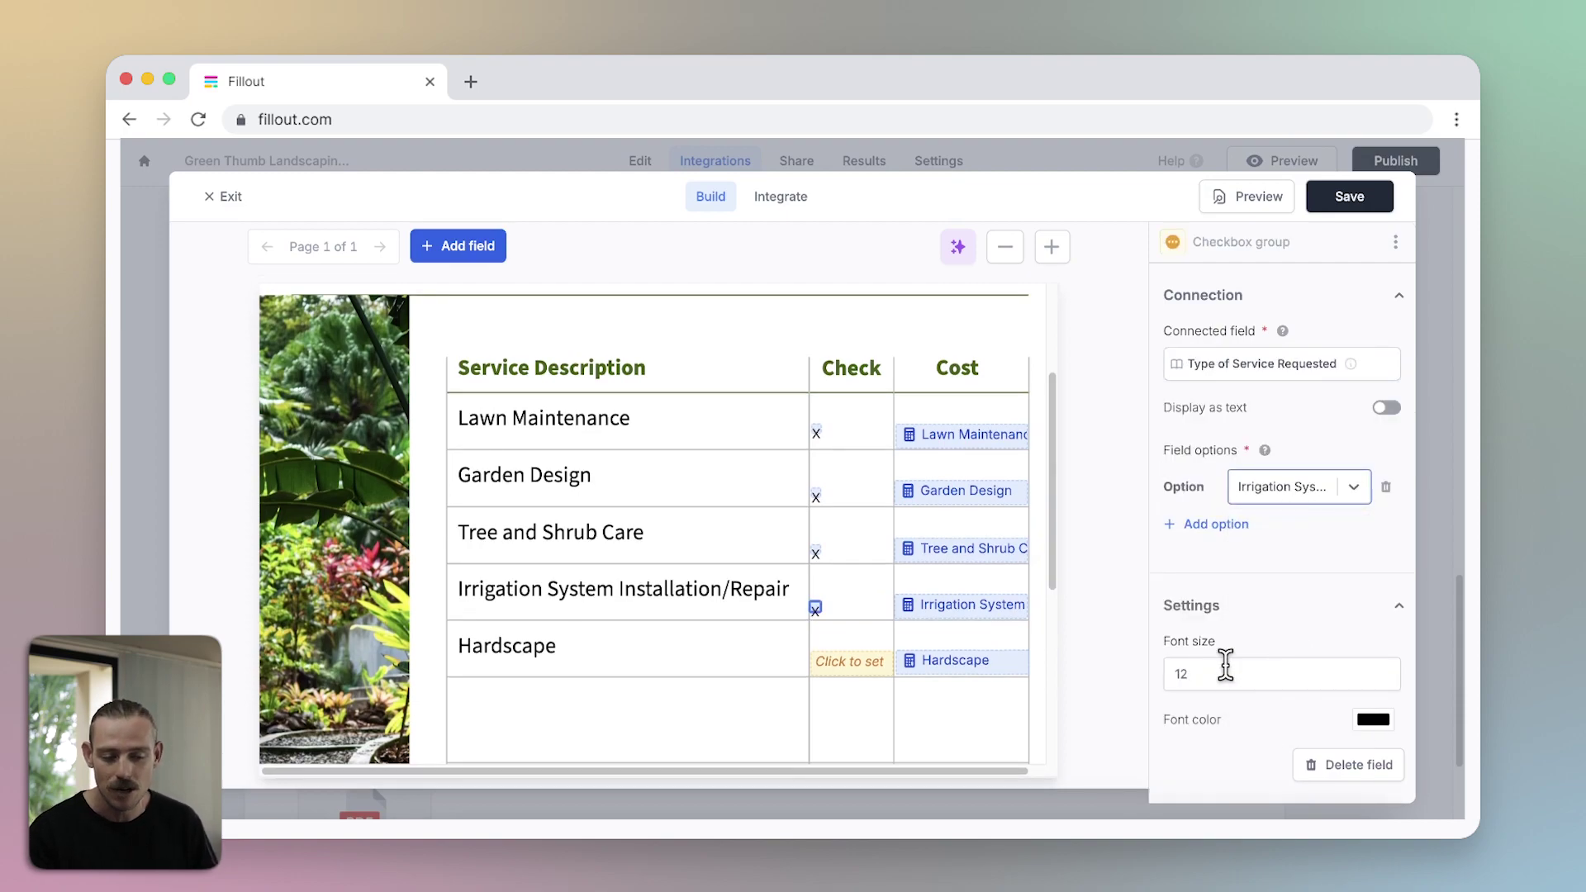
Map the Hardscape check box to its service option and save the mappings.
{"action": "left_click", "coordinate": [885, 663]}
{"action": "left_click", "coordinate": [1240, 368]}
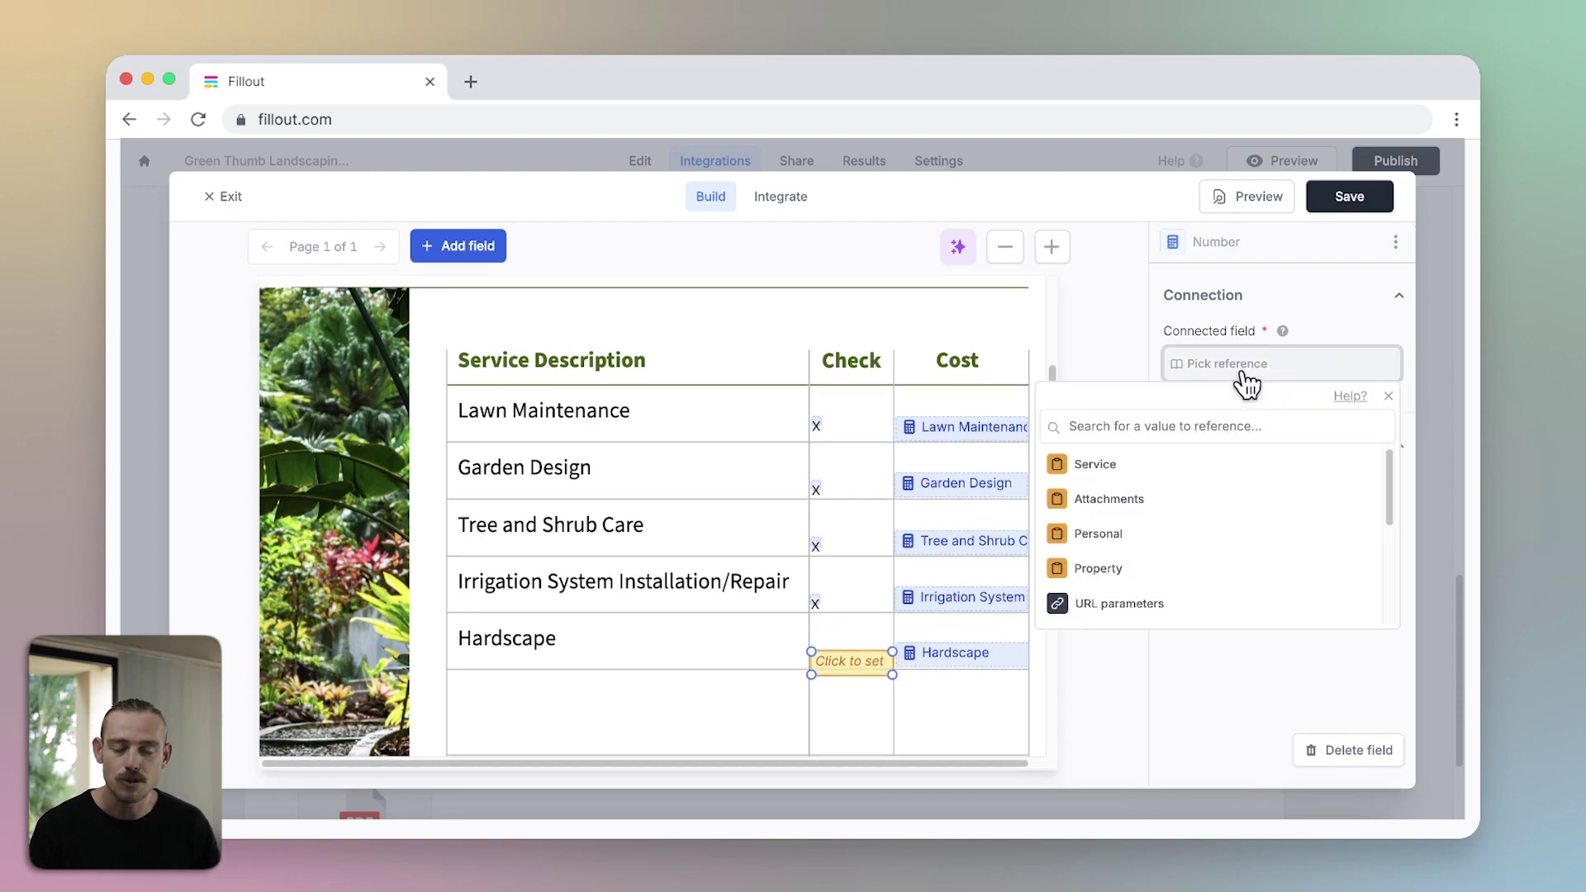
{"action": "left_click", "coordinate": [1218, 465]}
{"action": "left_click", "coordinate": [1190, 470]}
{"action": "left_click", "coordinate": [1289, 486]}
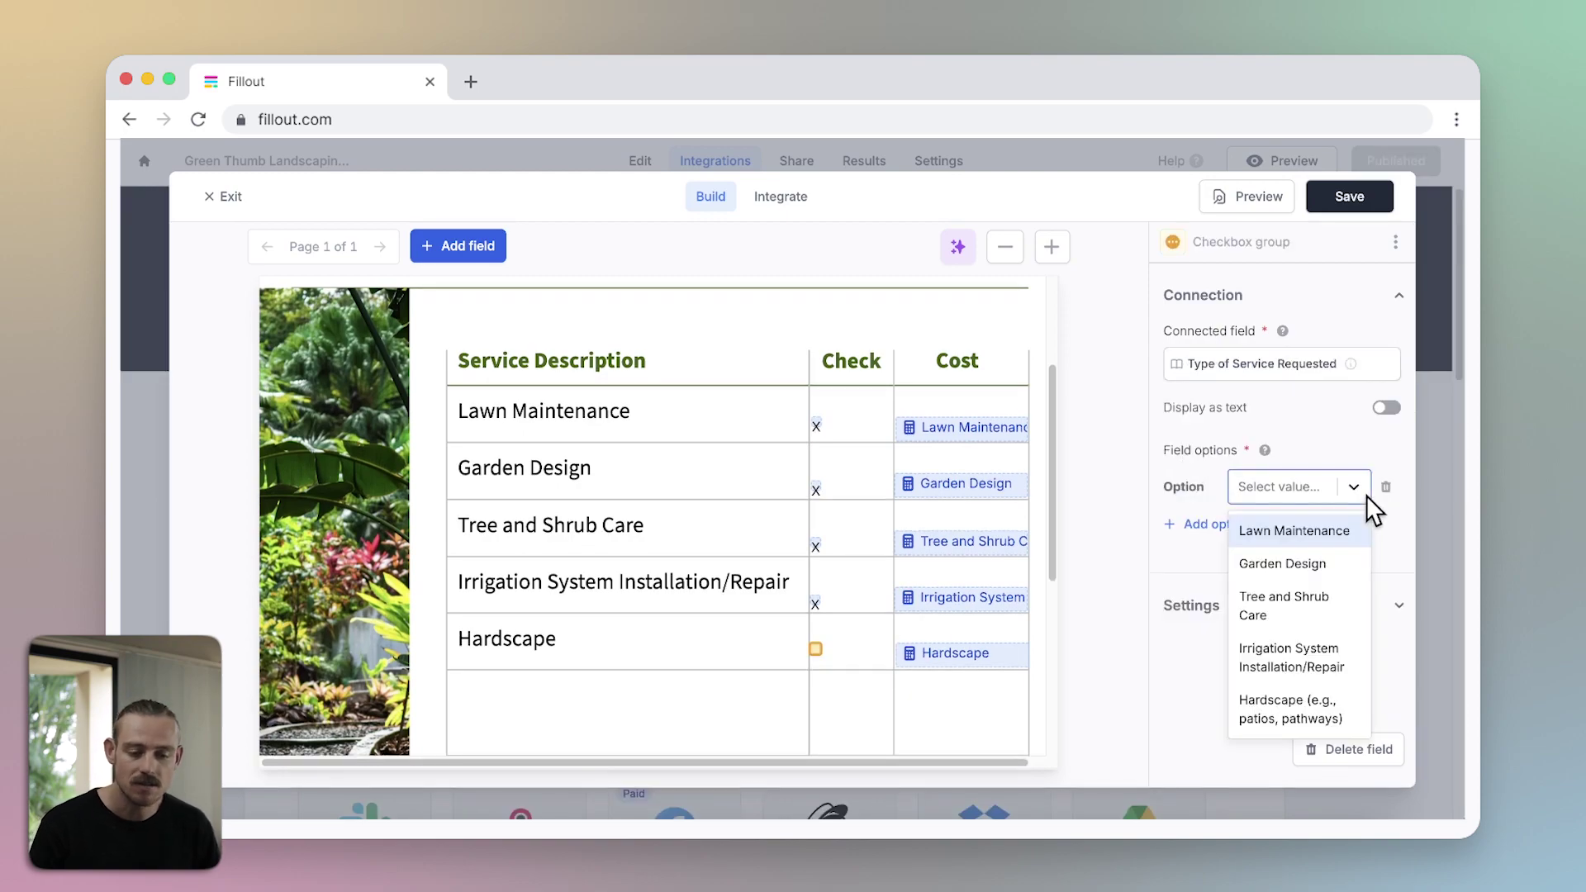
{"action": "left_click", "coordinate": [1386, 408]}
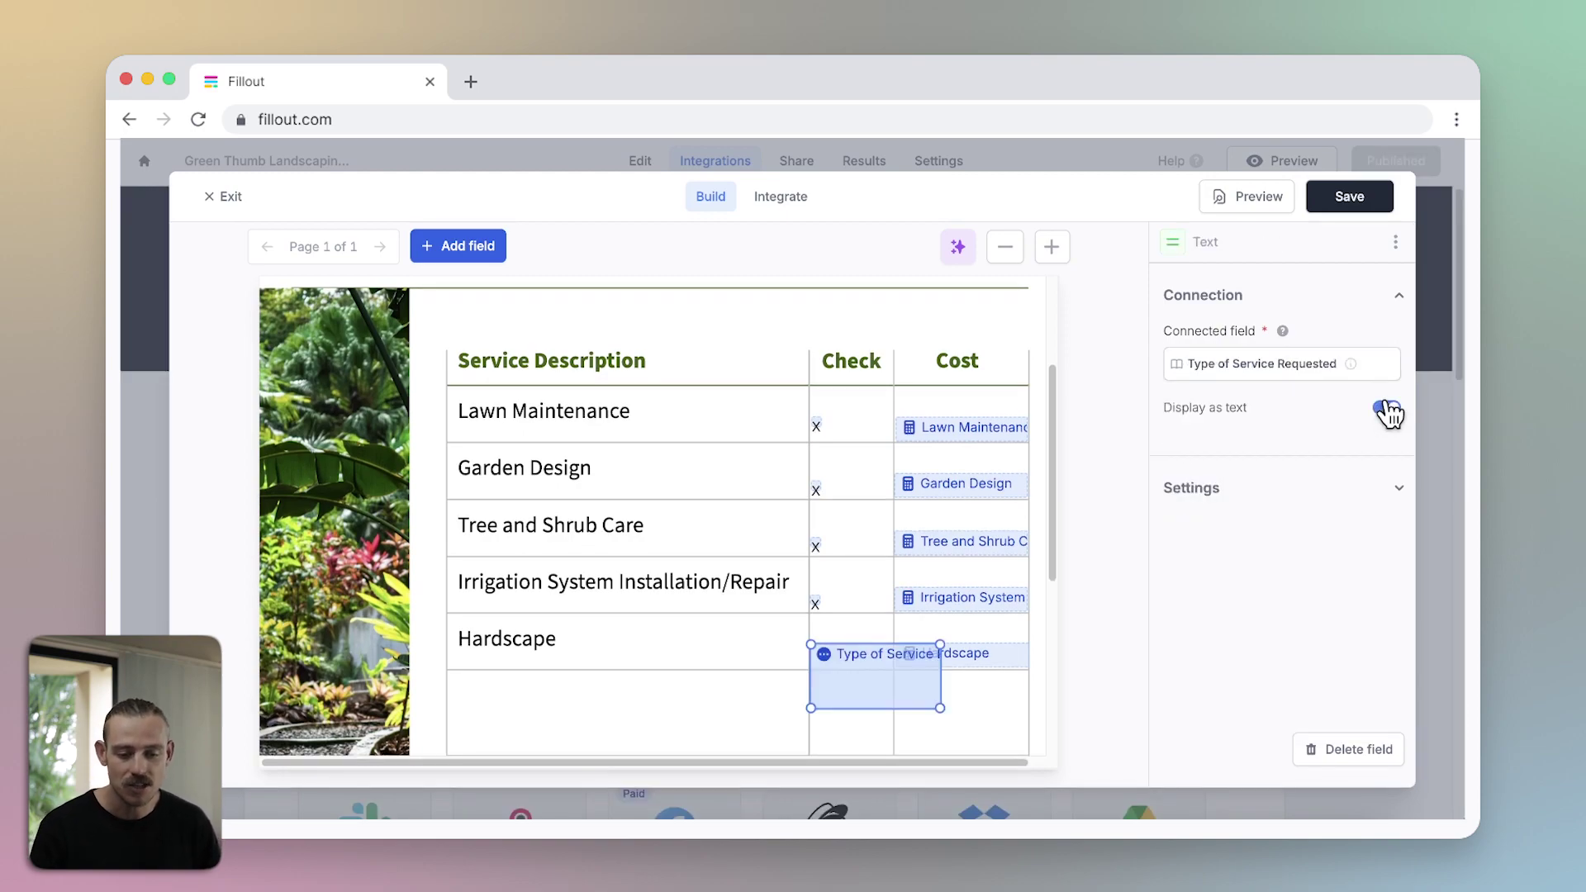
{"action": "left_click", "coordinate": [1388, 409]}
{"action": "left_click", "coordinate": [1349, 488]}
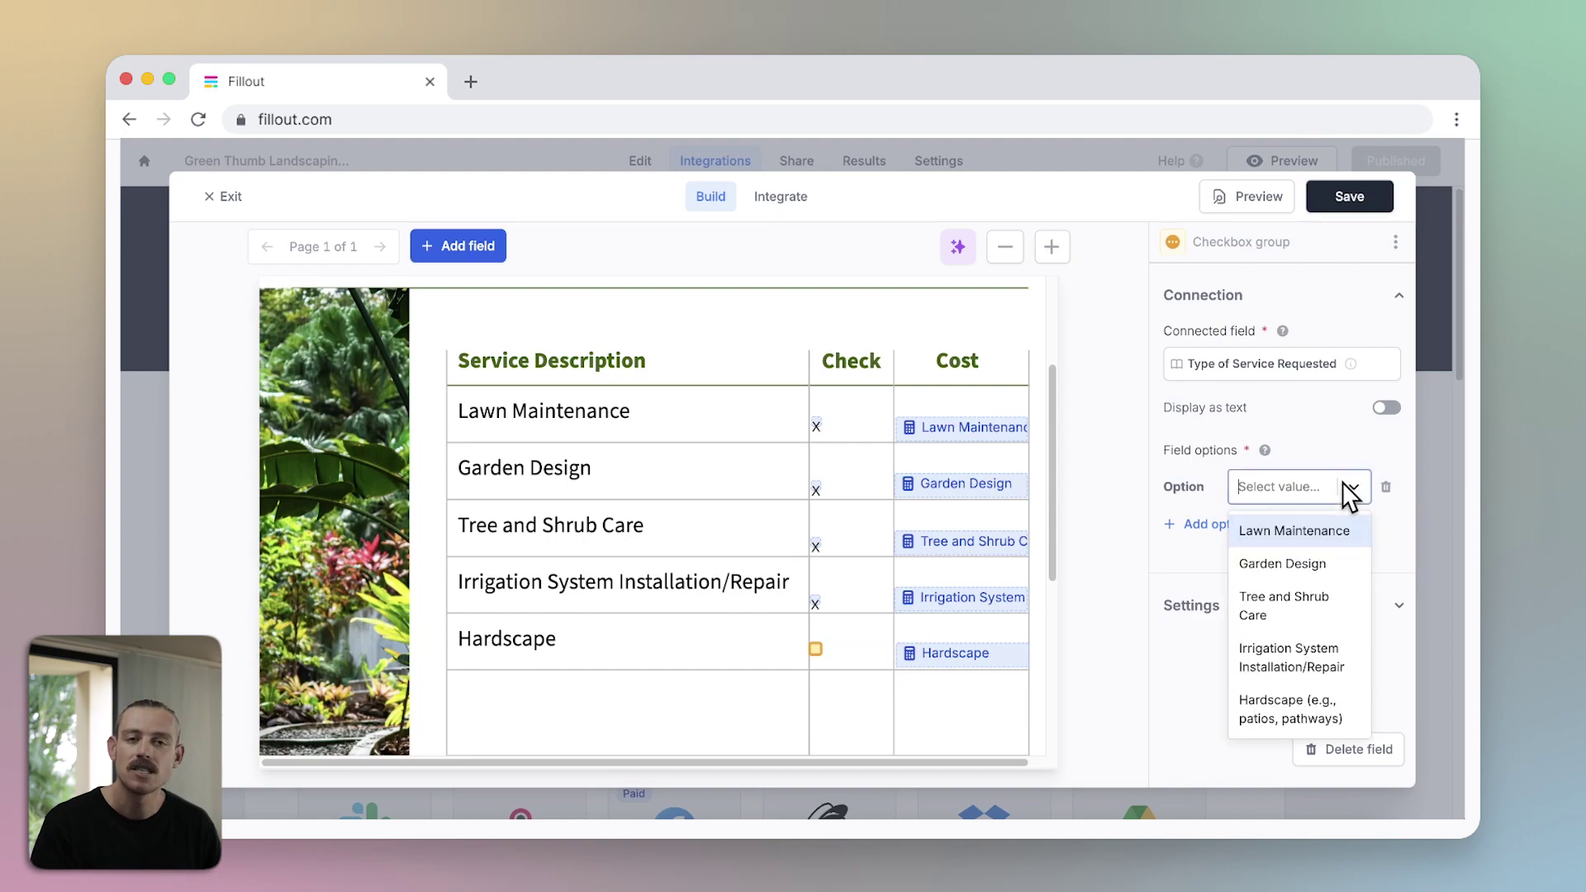
{"action": "left_click", "coordinate": [1276, 702]}
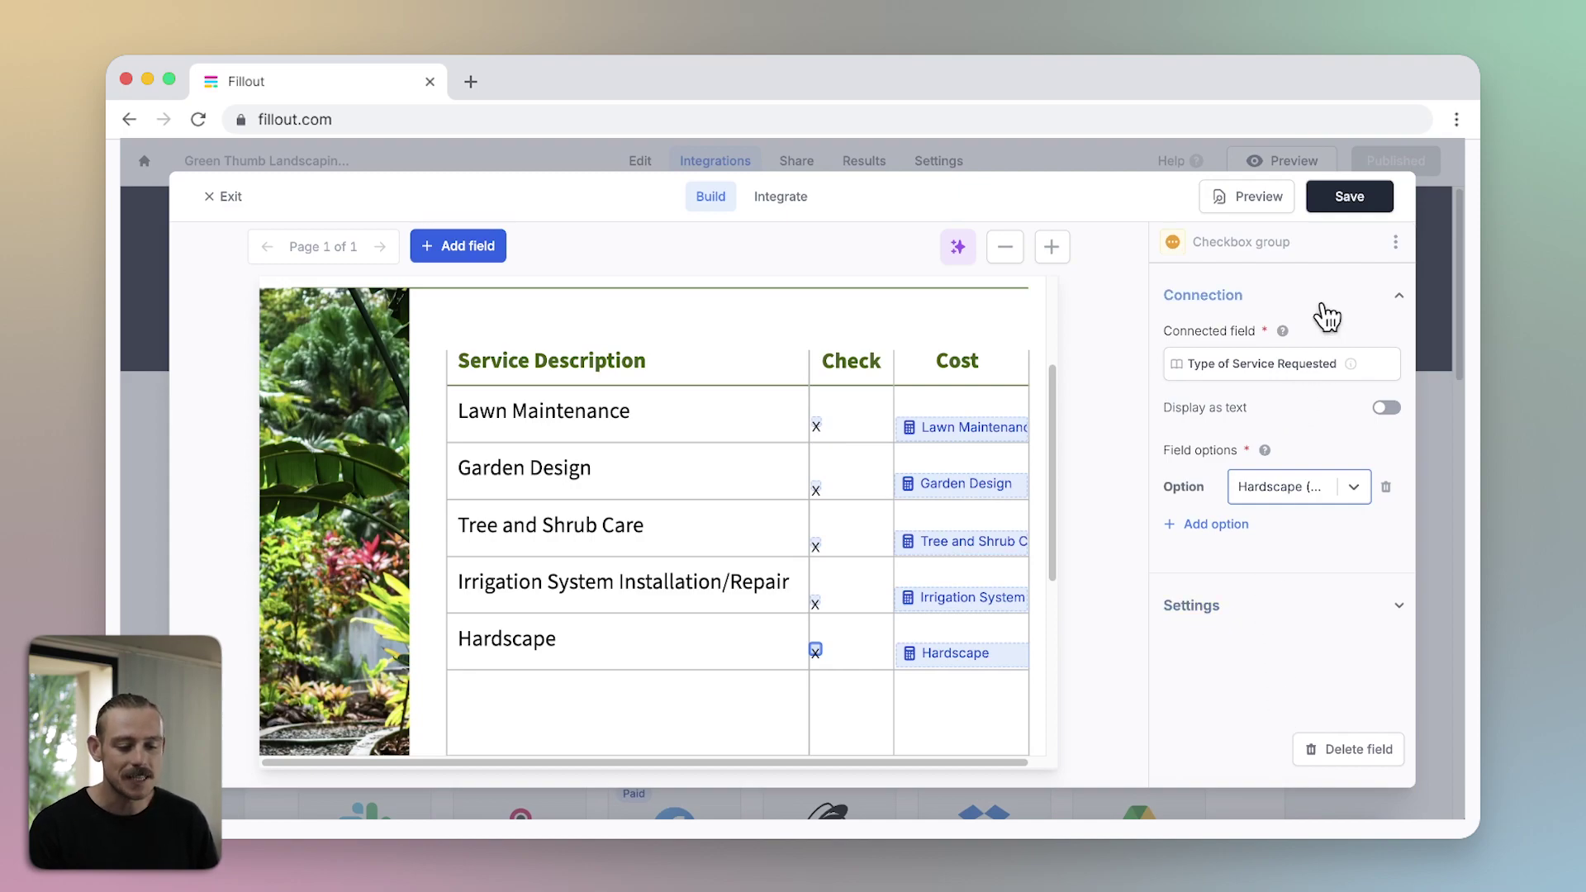
{"action": "left_click", "coordinate": [1376, 197]}
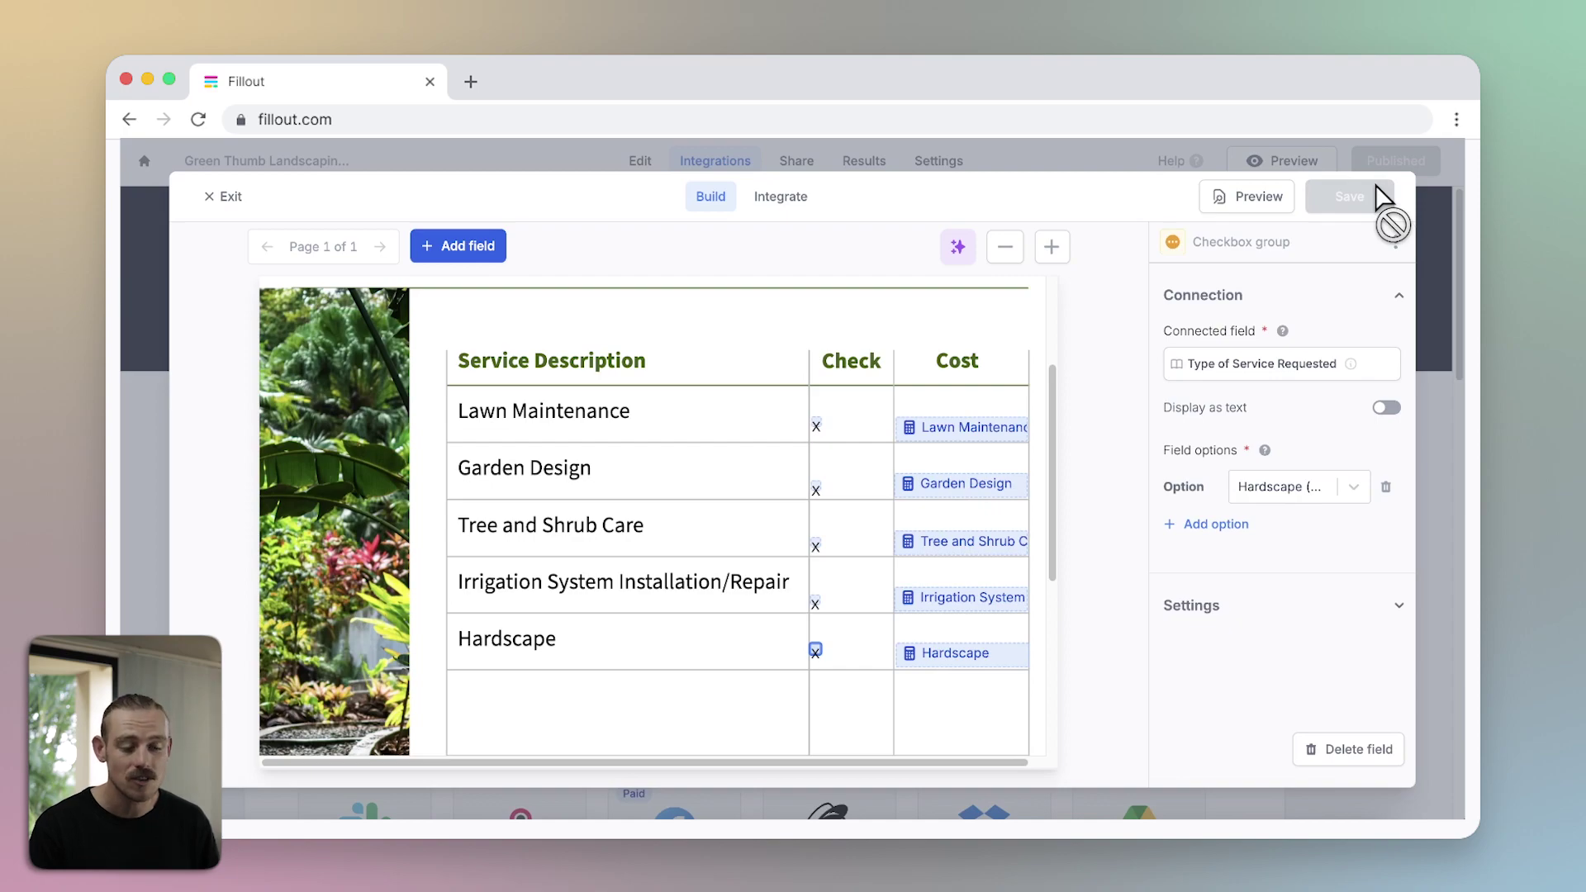
Generate a sample invoice from the preview submission and open the downloaded PDF.
{"action": "left_click", "coordinate": [1247, 216]}
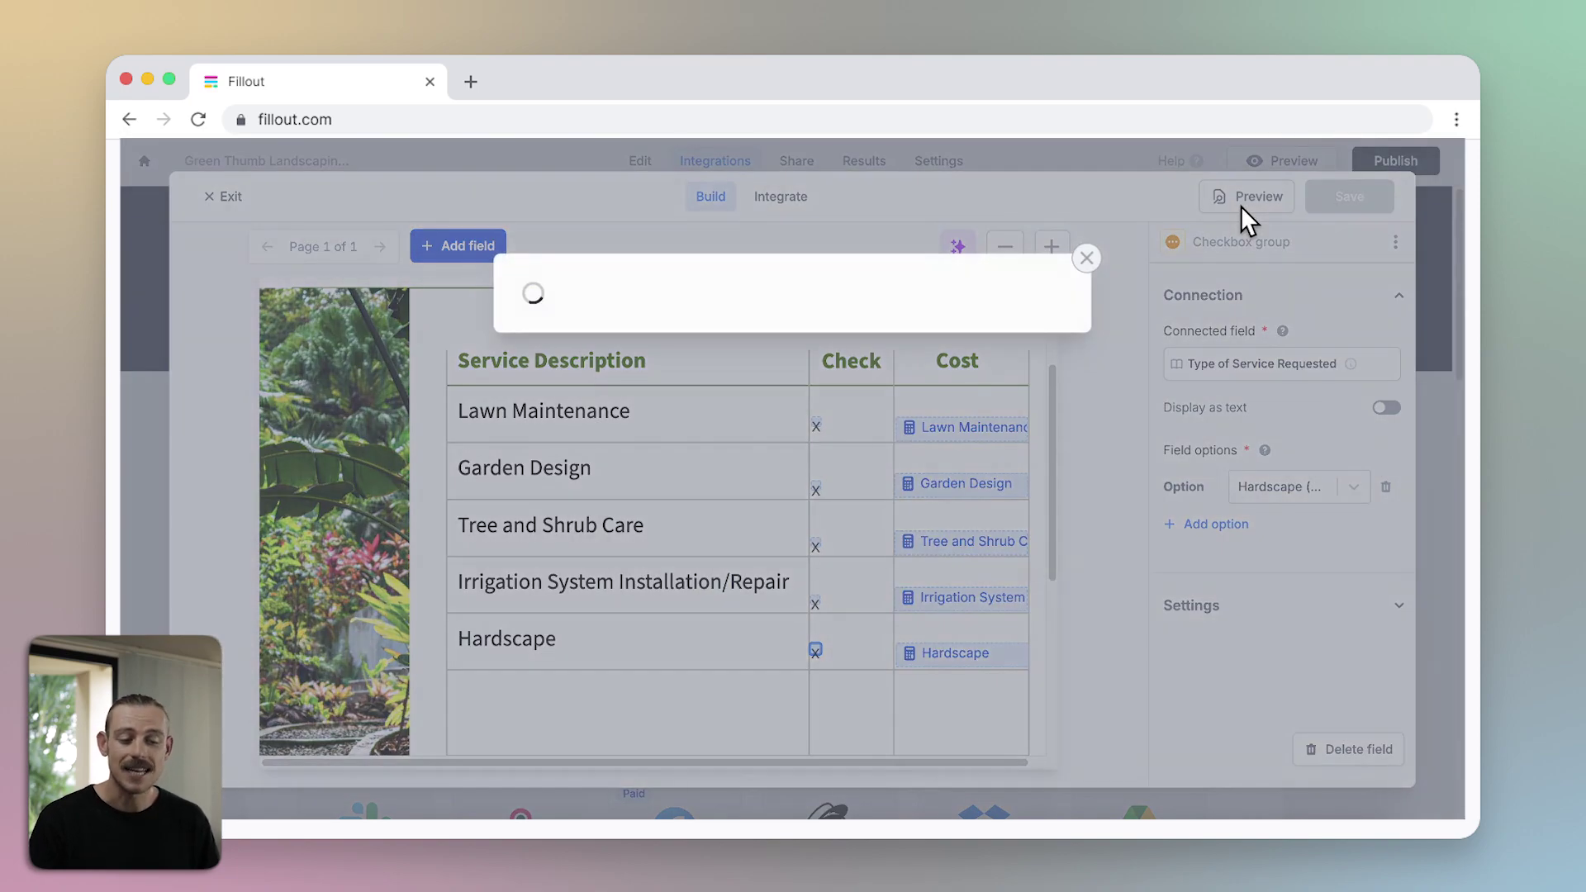
{"action": "mouse_move", "coordinate": [931, 405]}
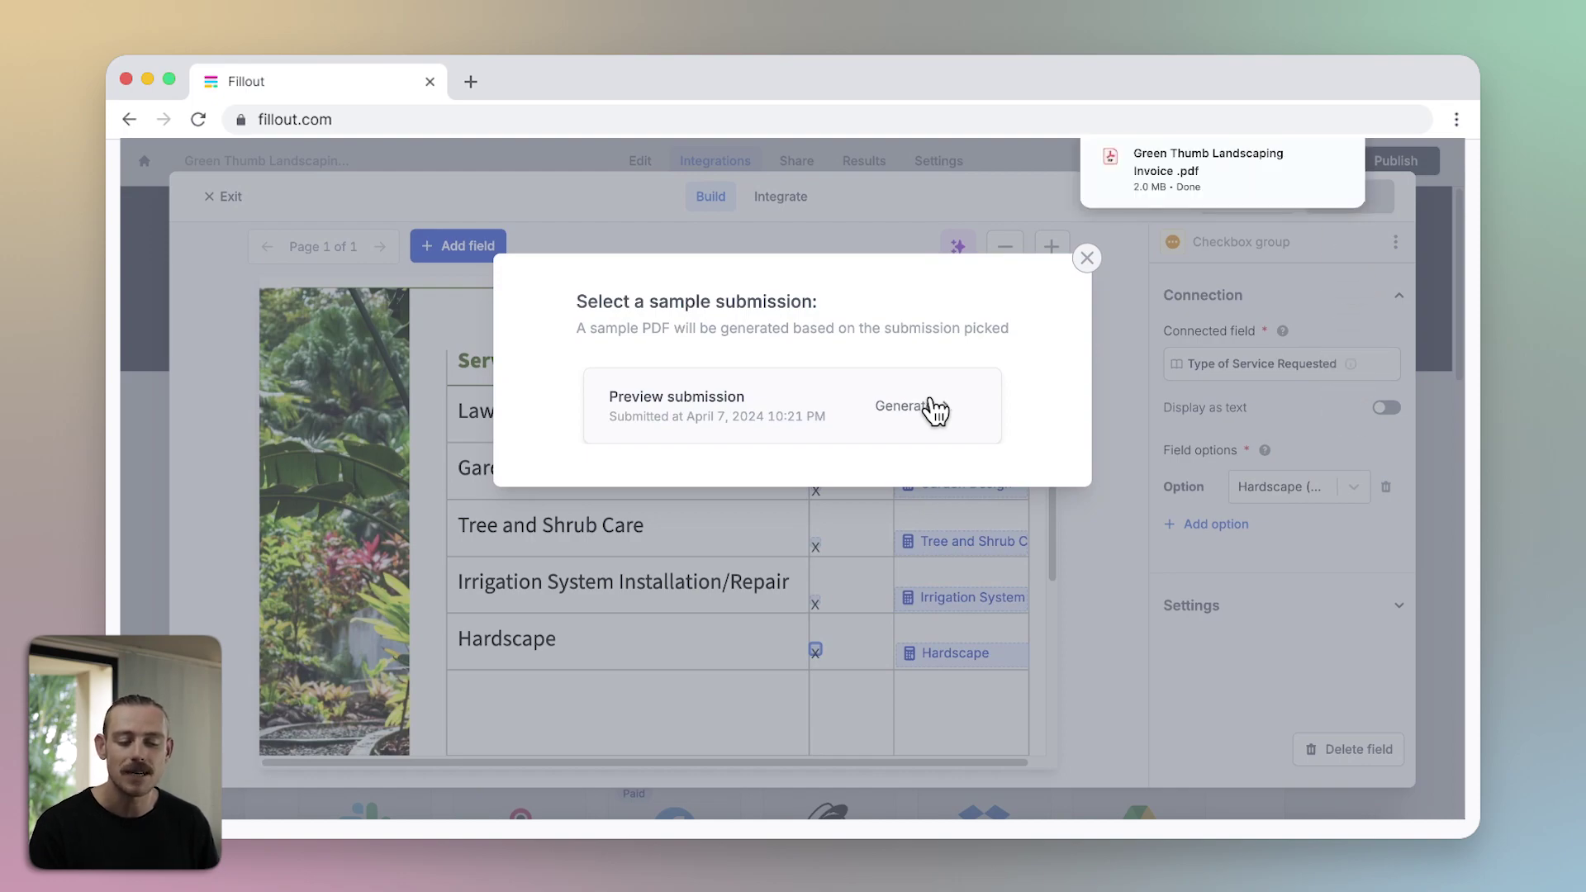
{"action": "mouse_move", "coordinate": [1289, 198]}
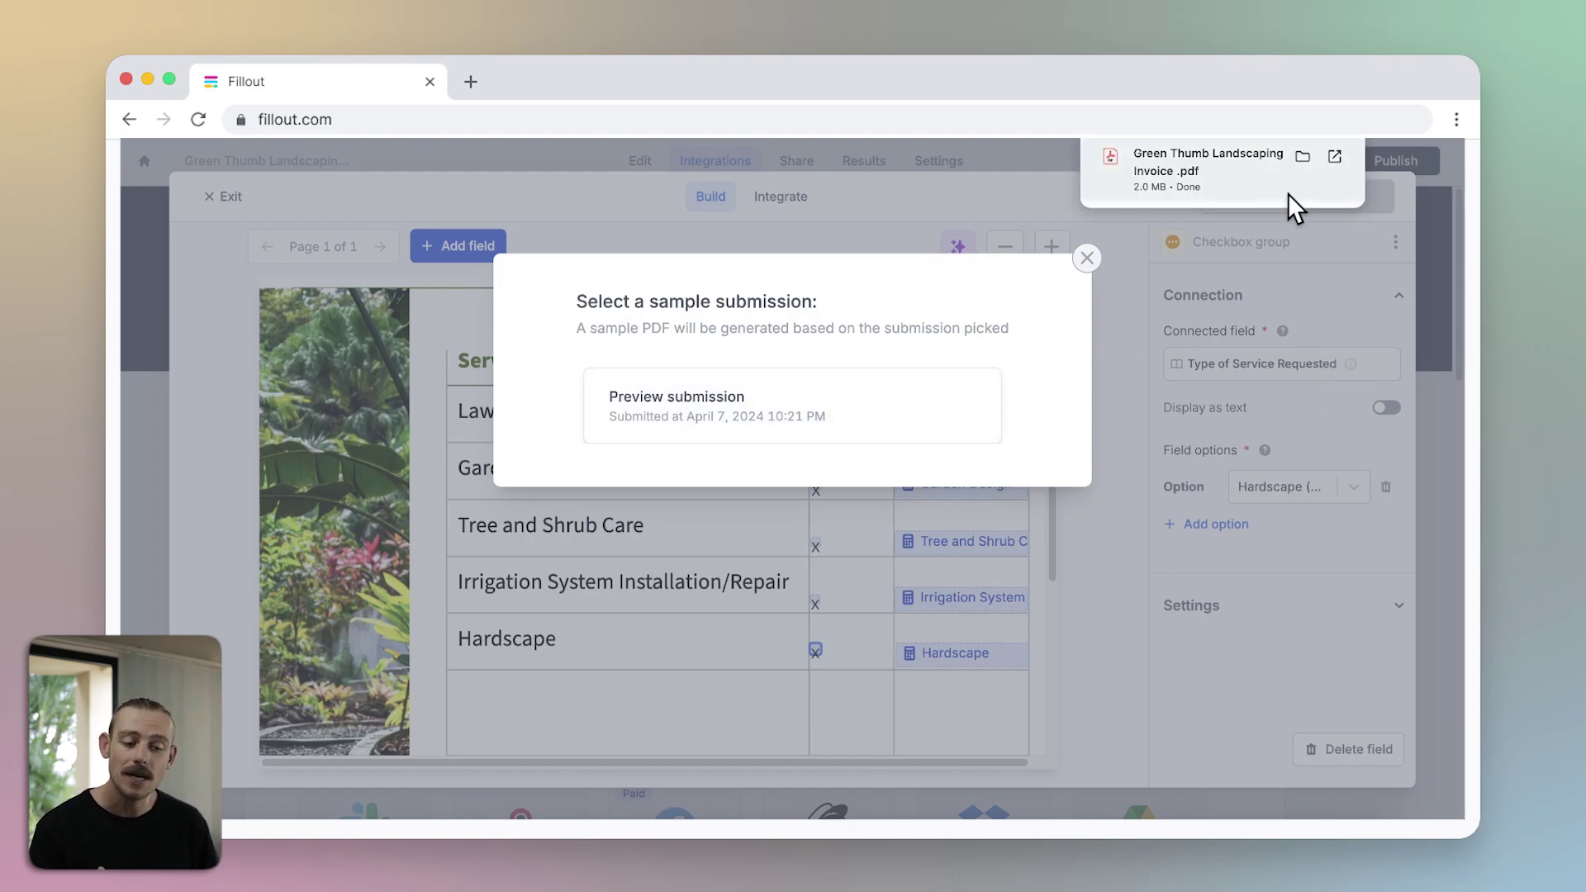
{"action": "left_click", "coordinate": [1335, 156]}
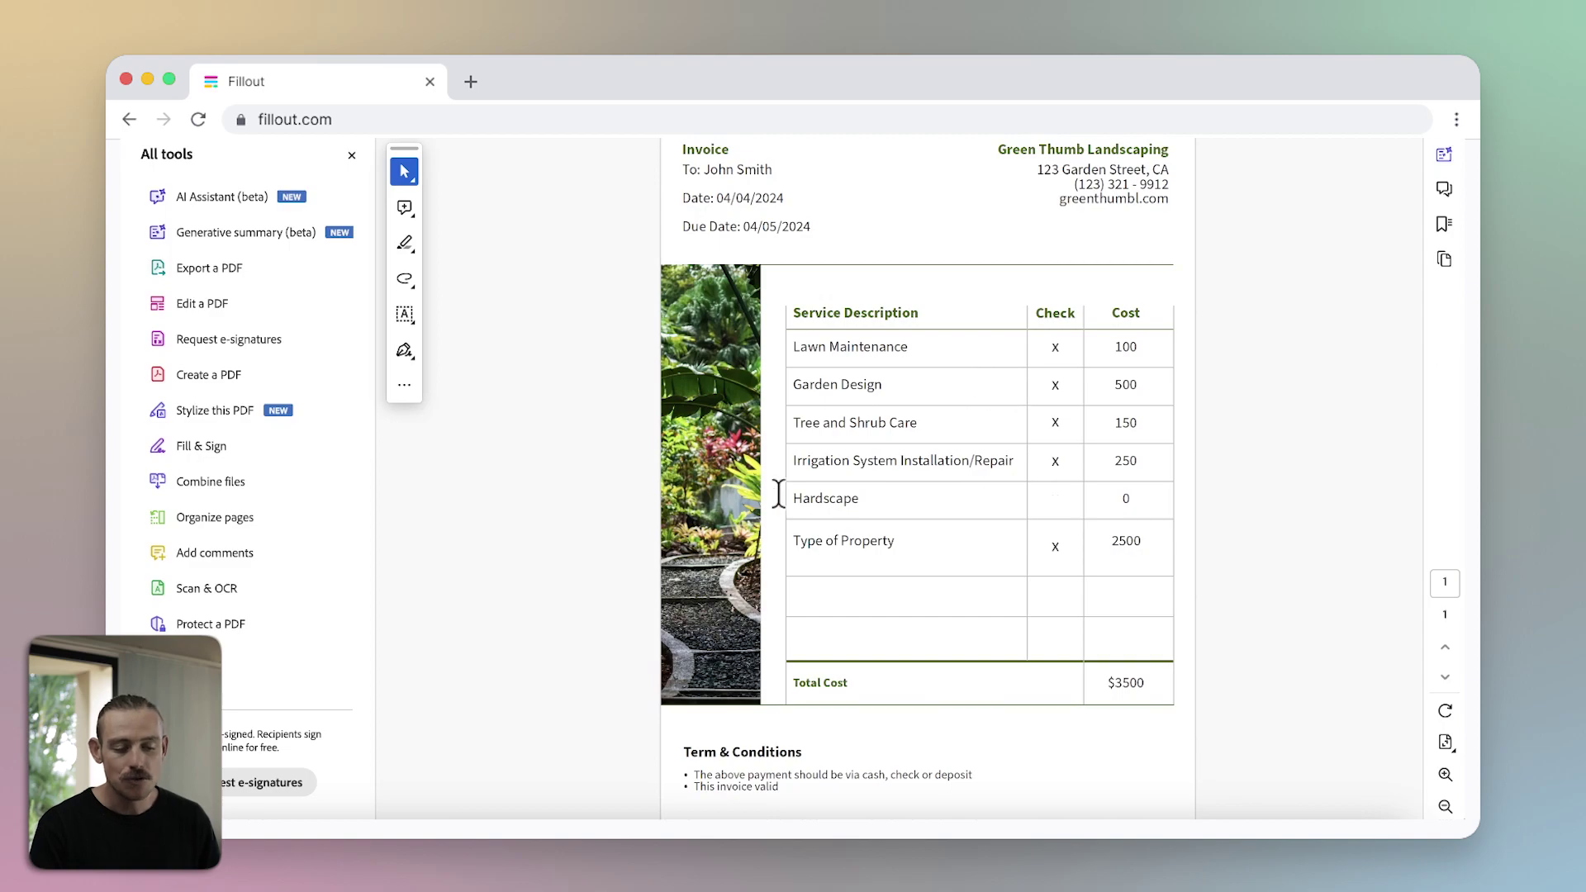
Exit the PDF mapping editor and check the Results tab for generated documents.
{"action": "left_click", "coordinate": [336, 847]}
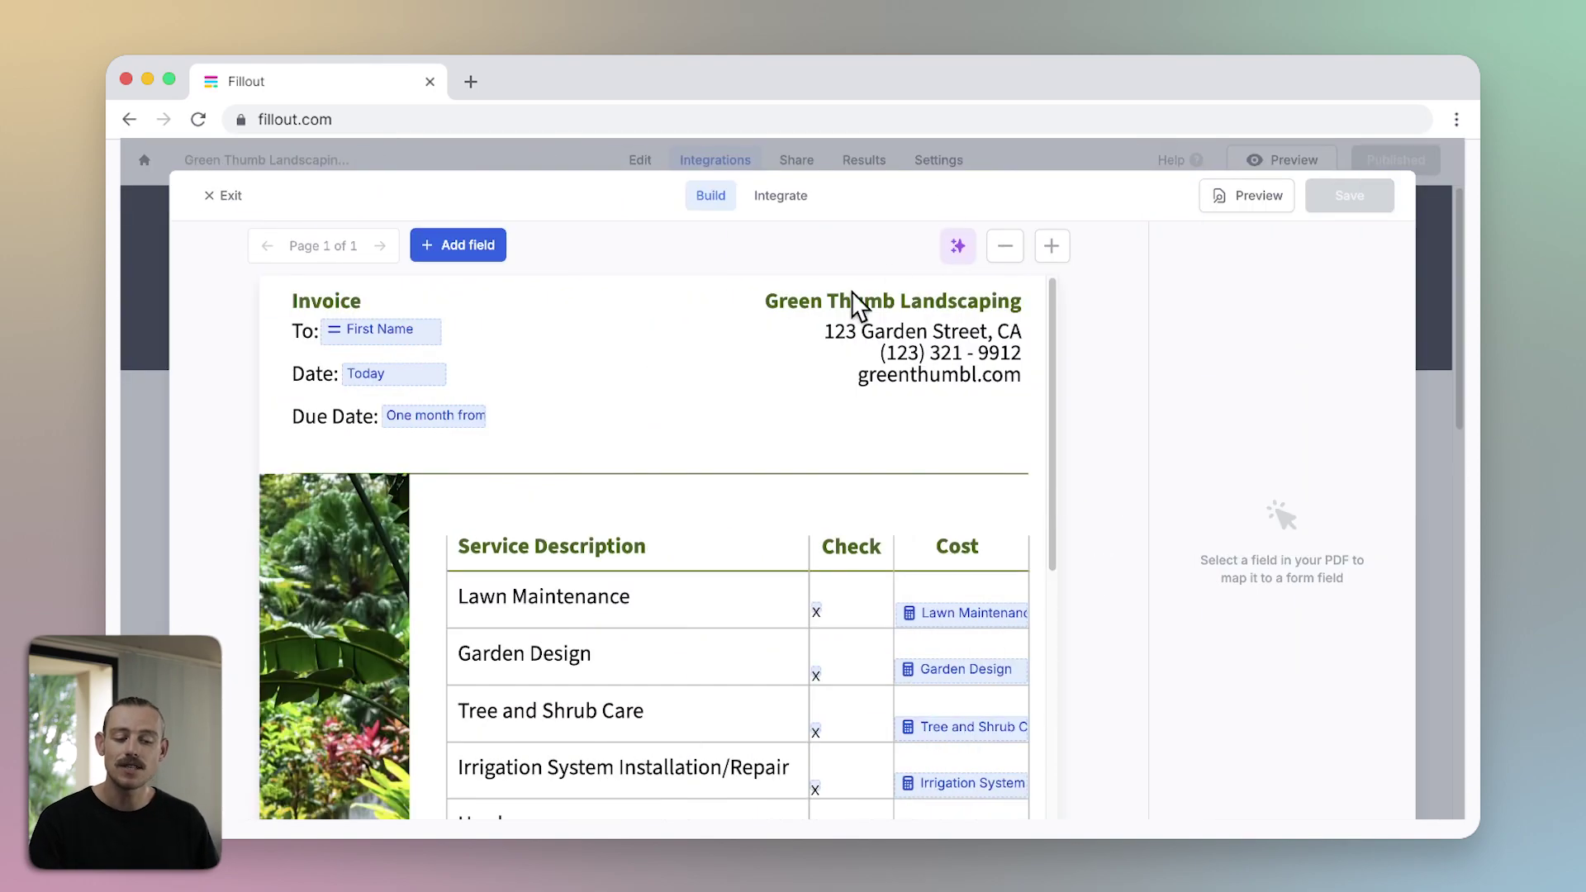
{"action": "left_click", "coordinate": [228, 197]}
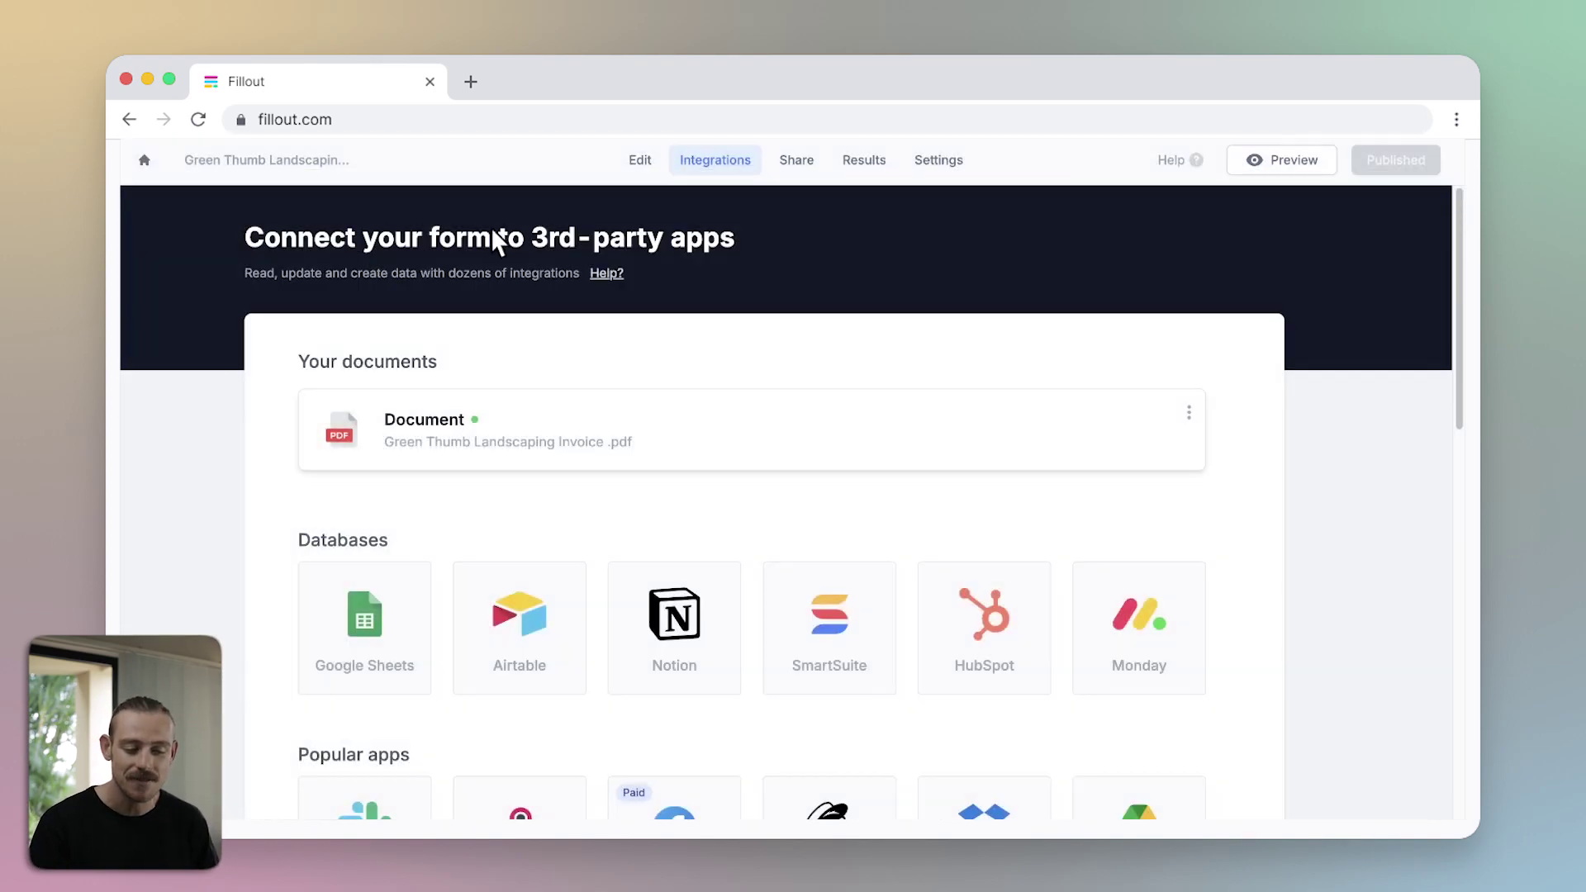
{"action": "left_click", "coordinate": [878, 164]}
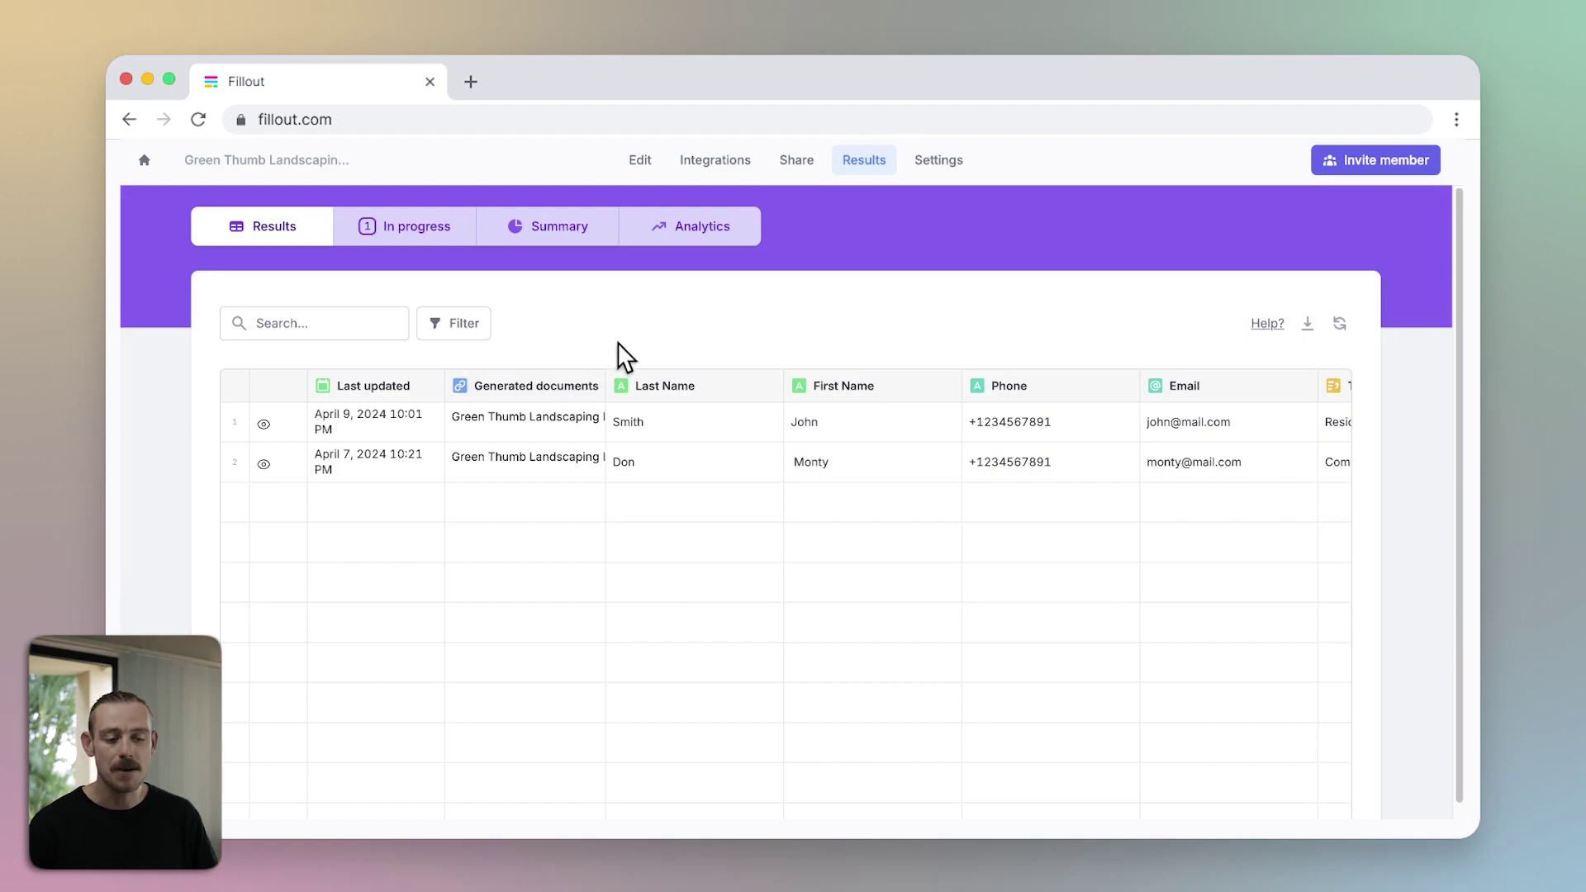
Open the invoice Document integration's Integrate options for emailing the PDF.
{"action": "left_click", "coordinate": [728, 161]}
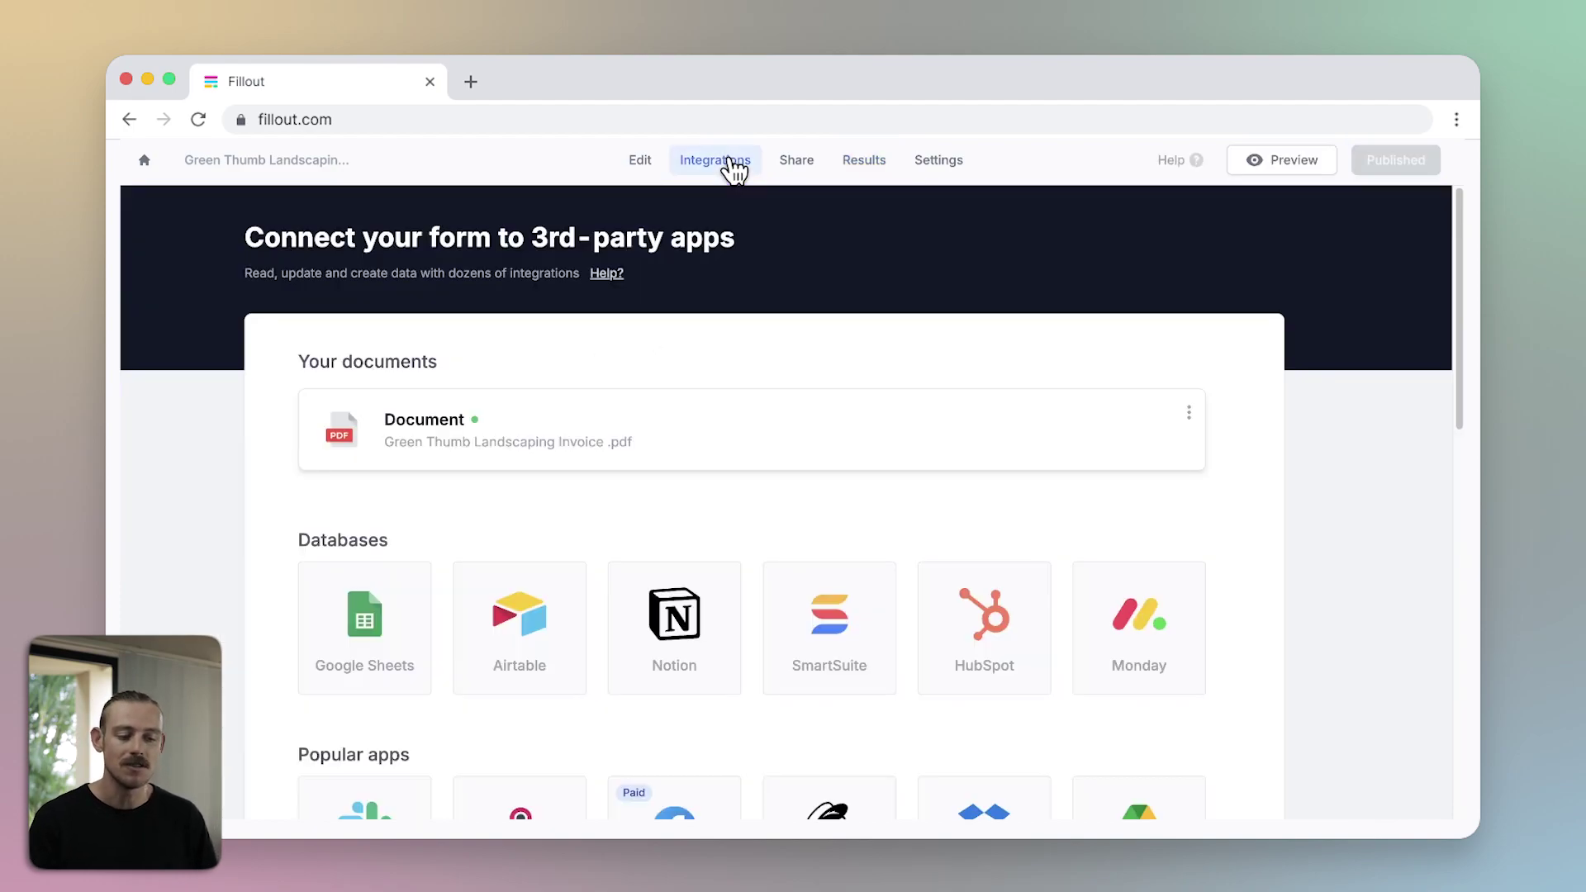
{"action": "left_click", "coordinate": [785, 428]}
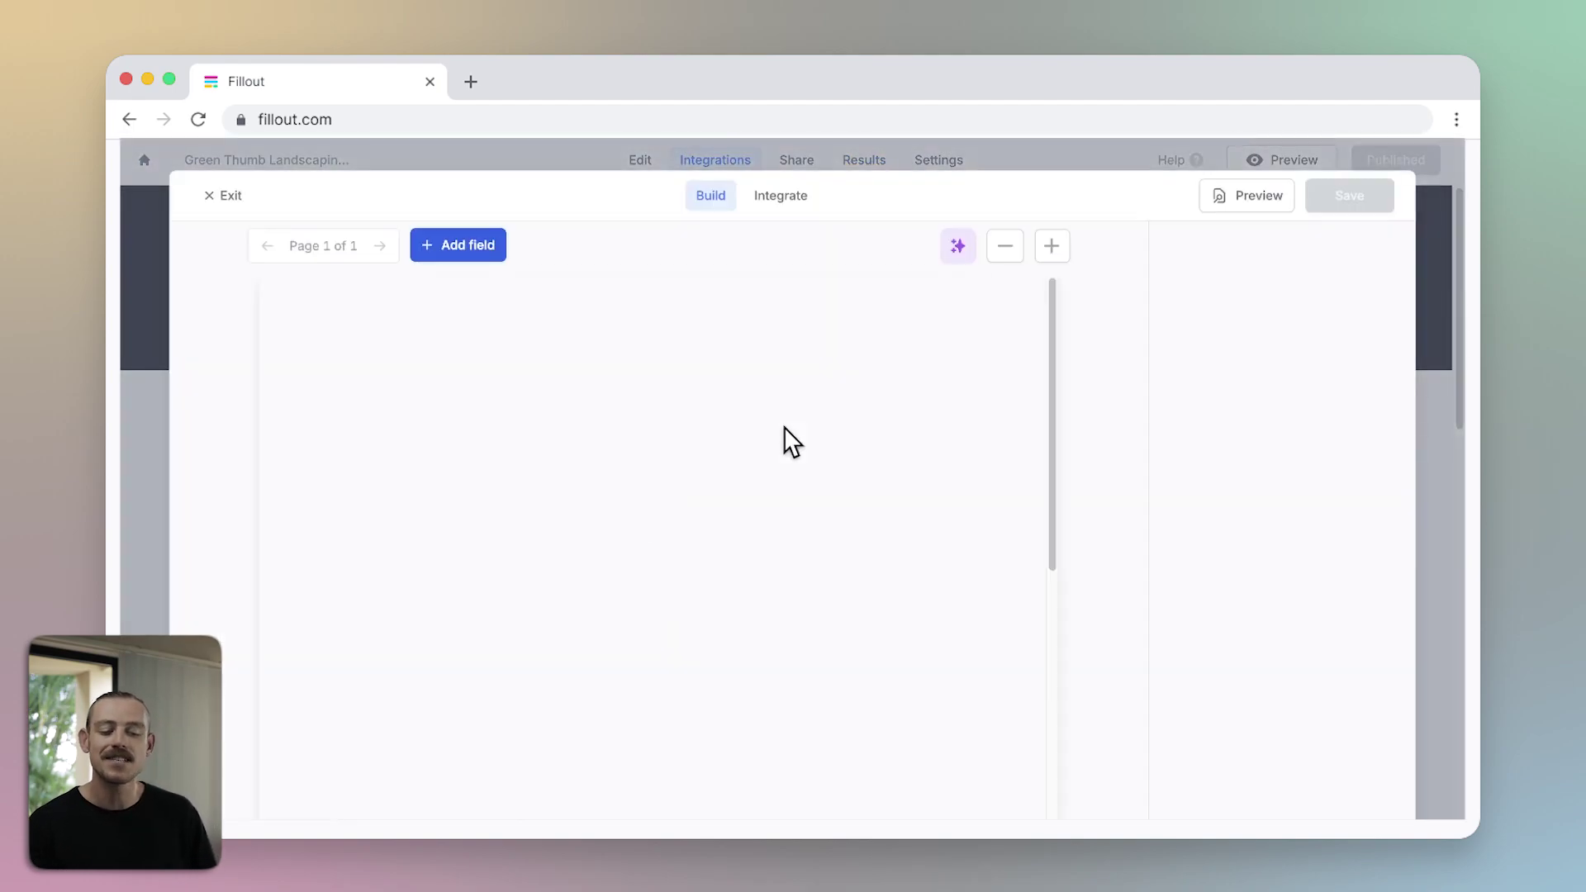
{"action": "left_click", "coordinate": [796, 204]}
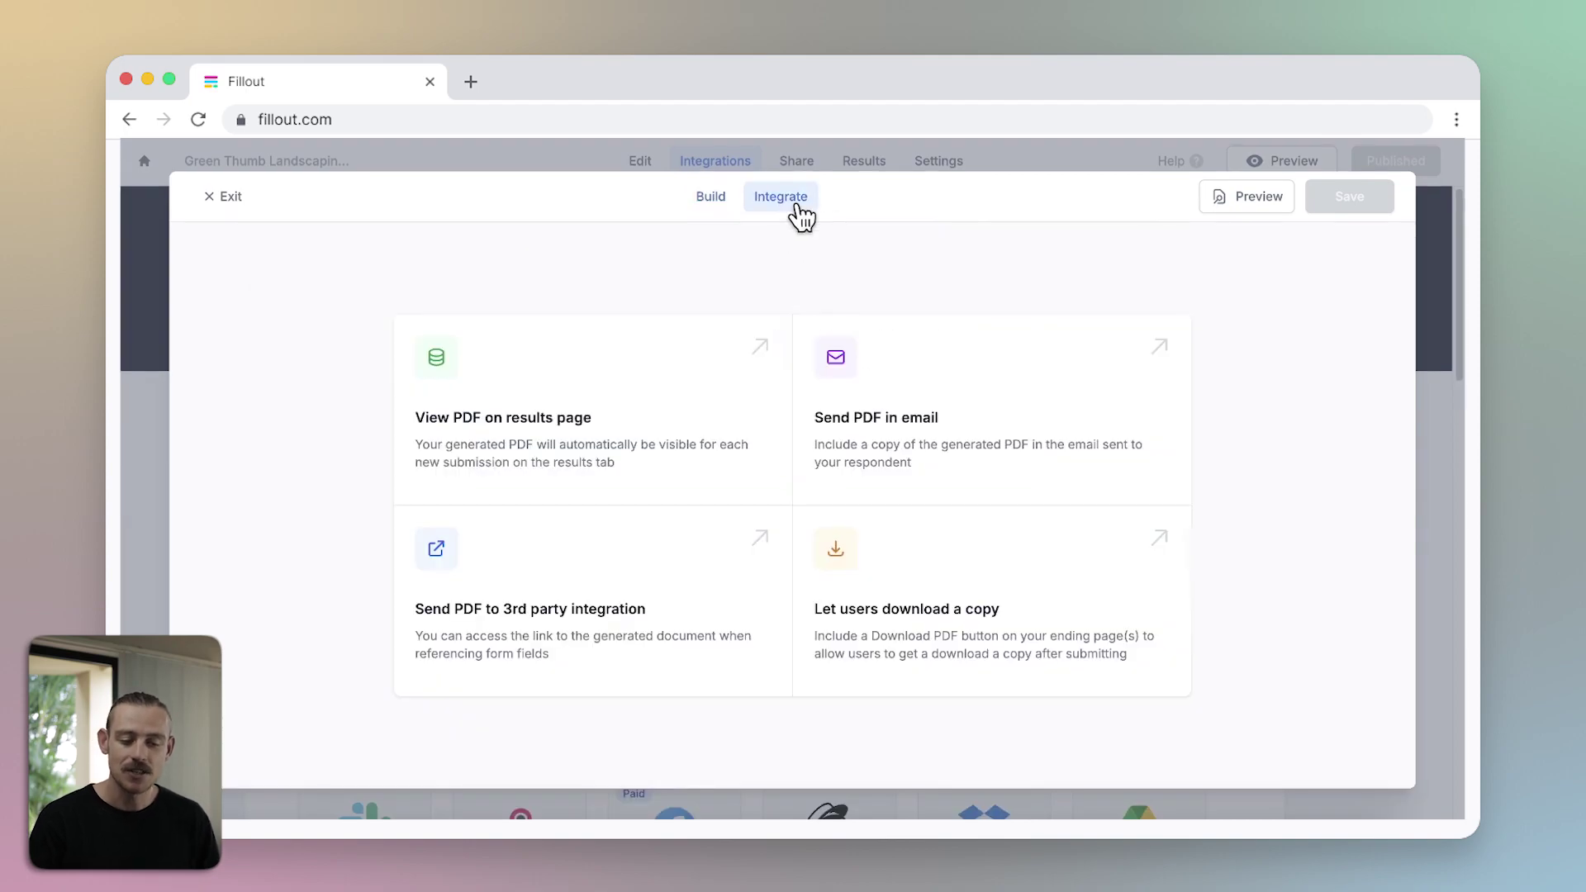
{"action": "left_click", "coordinate": [1052, 381]}
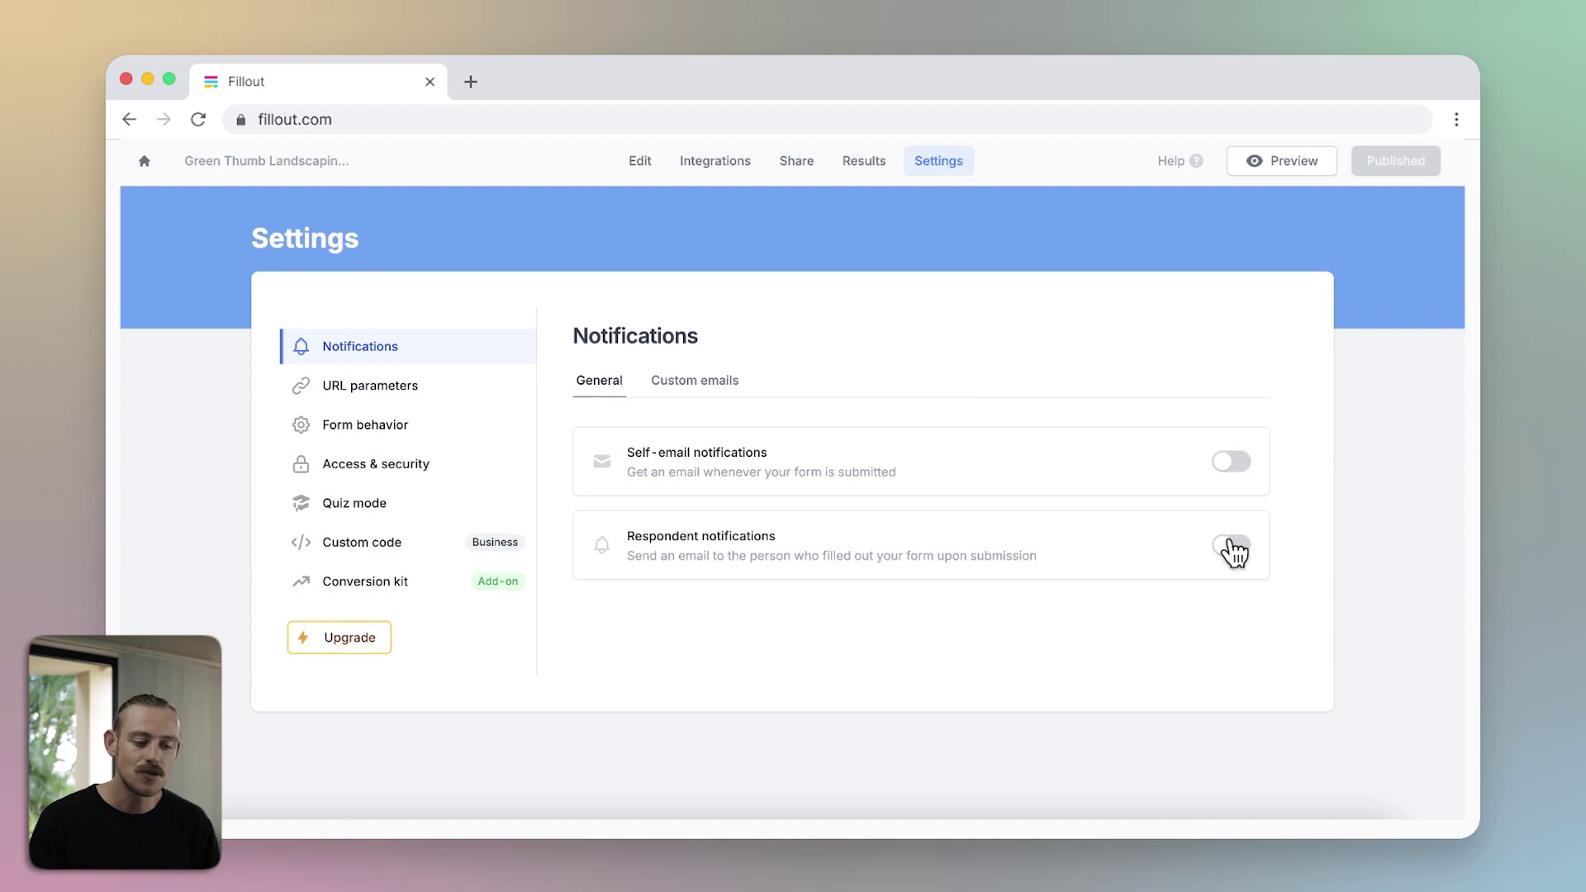
Enable respondent notifications with generated PDFs attached, review custom emails, and return to Integrations.
{"action": "left_click", "coordinate": [1233, 547]}
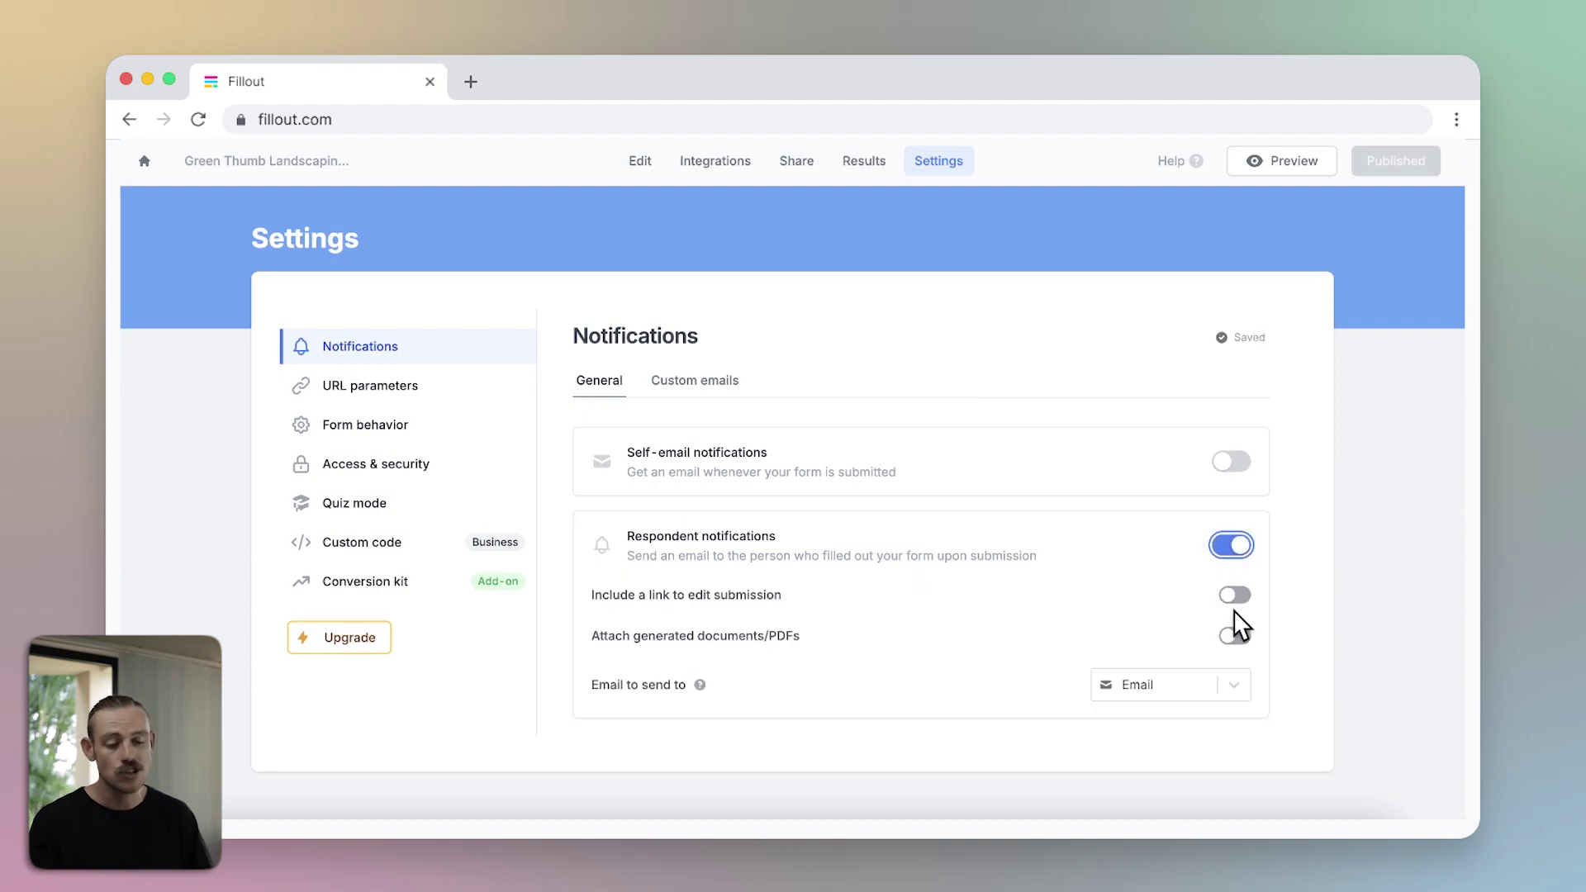
{"action": "left_click", "coordinate": [1236, 638]}
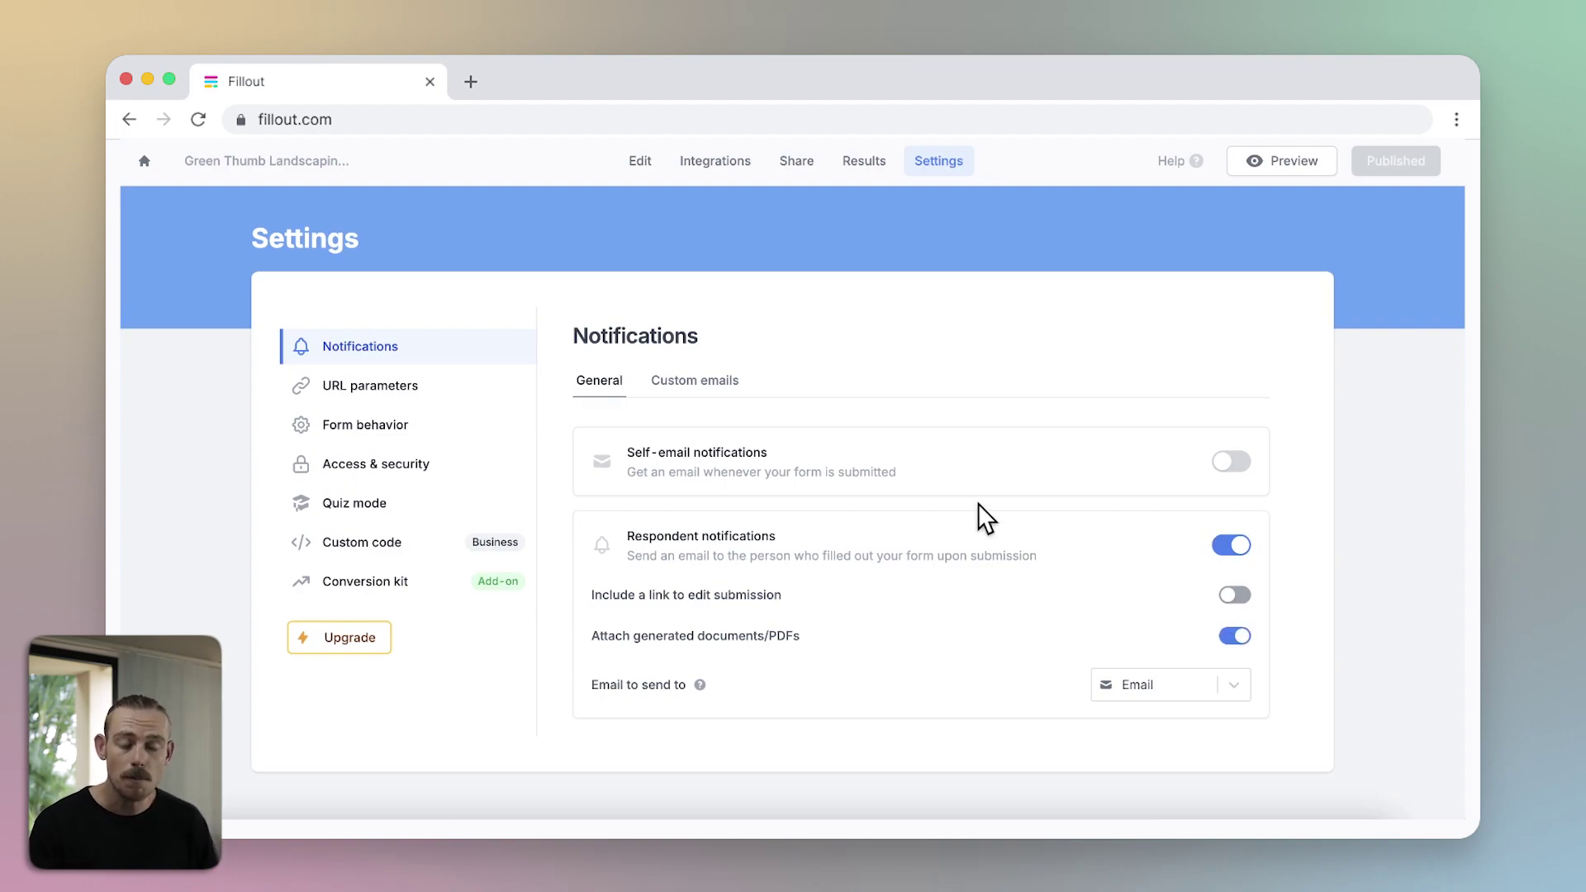
{"action": "left_click", "coordinate": [735, 385]}
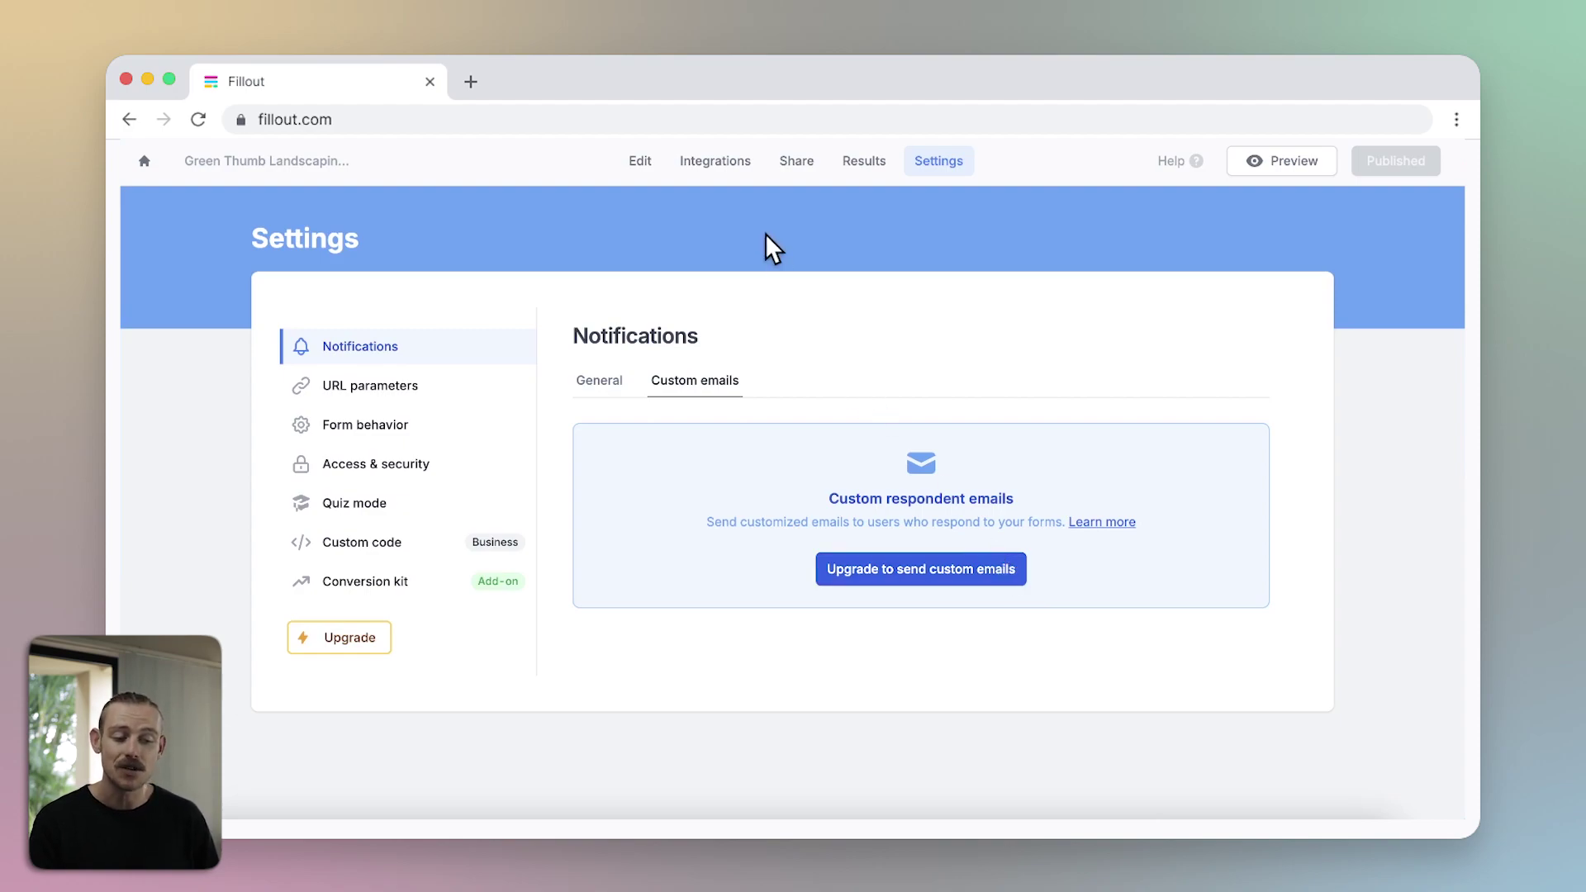
{"action": "left_click", "coordinate": [741, 166]}
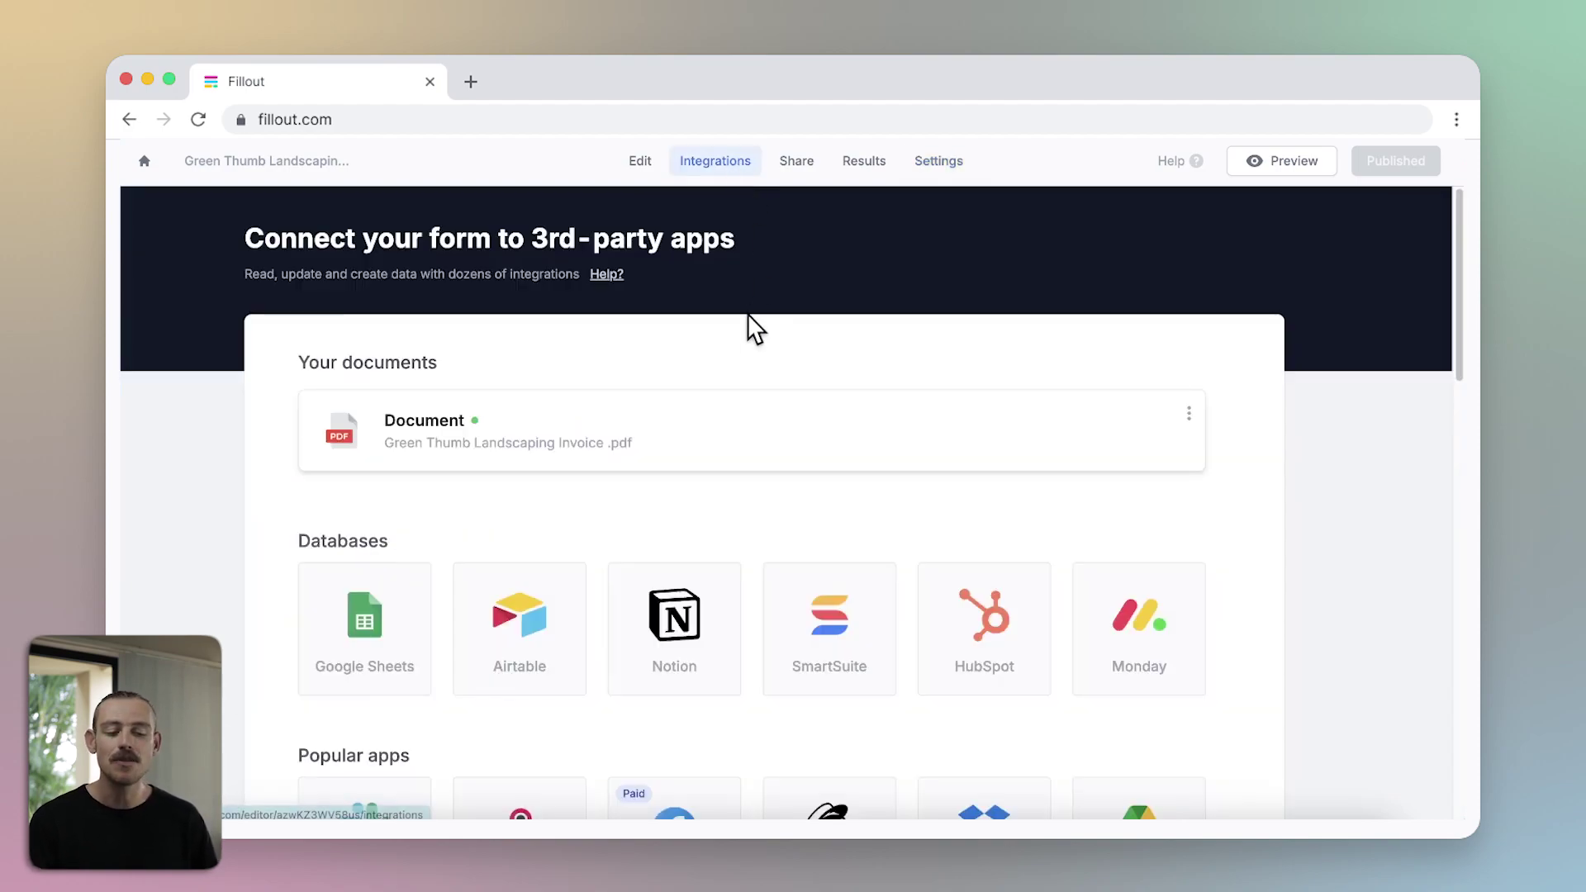
{"action": "scroll", "coordinate": [565, 621], "scroll_direction": "down", "scroll_amount": 2}
{"action": "scroll", "coordinate": [562, 619], "scroll_direction": "down", "scroll_amount": 4}
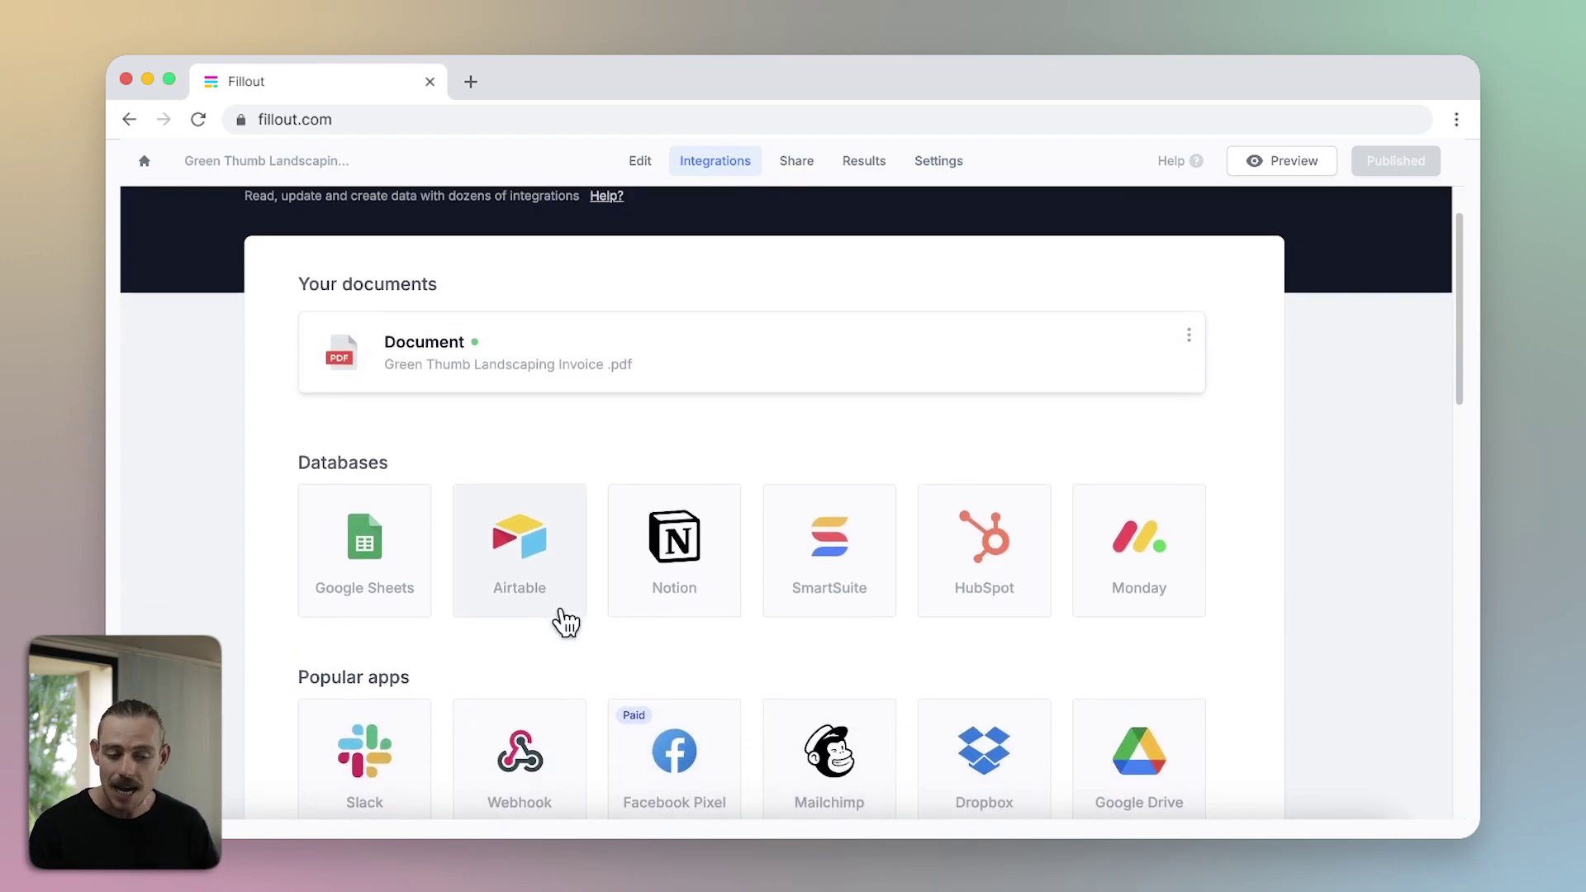
{"action": "left_click", "coordinate": [405, 621]}
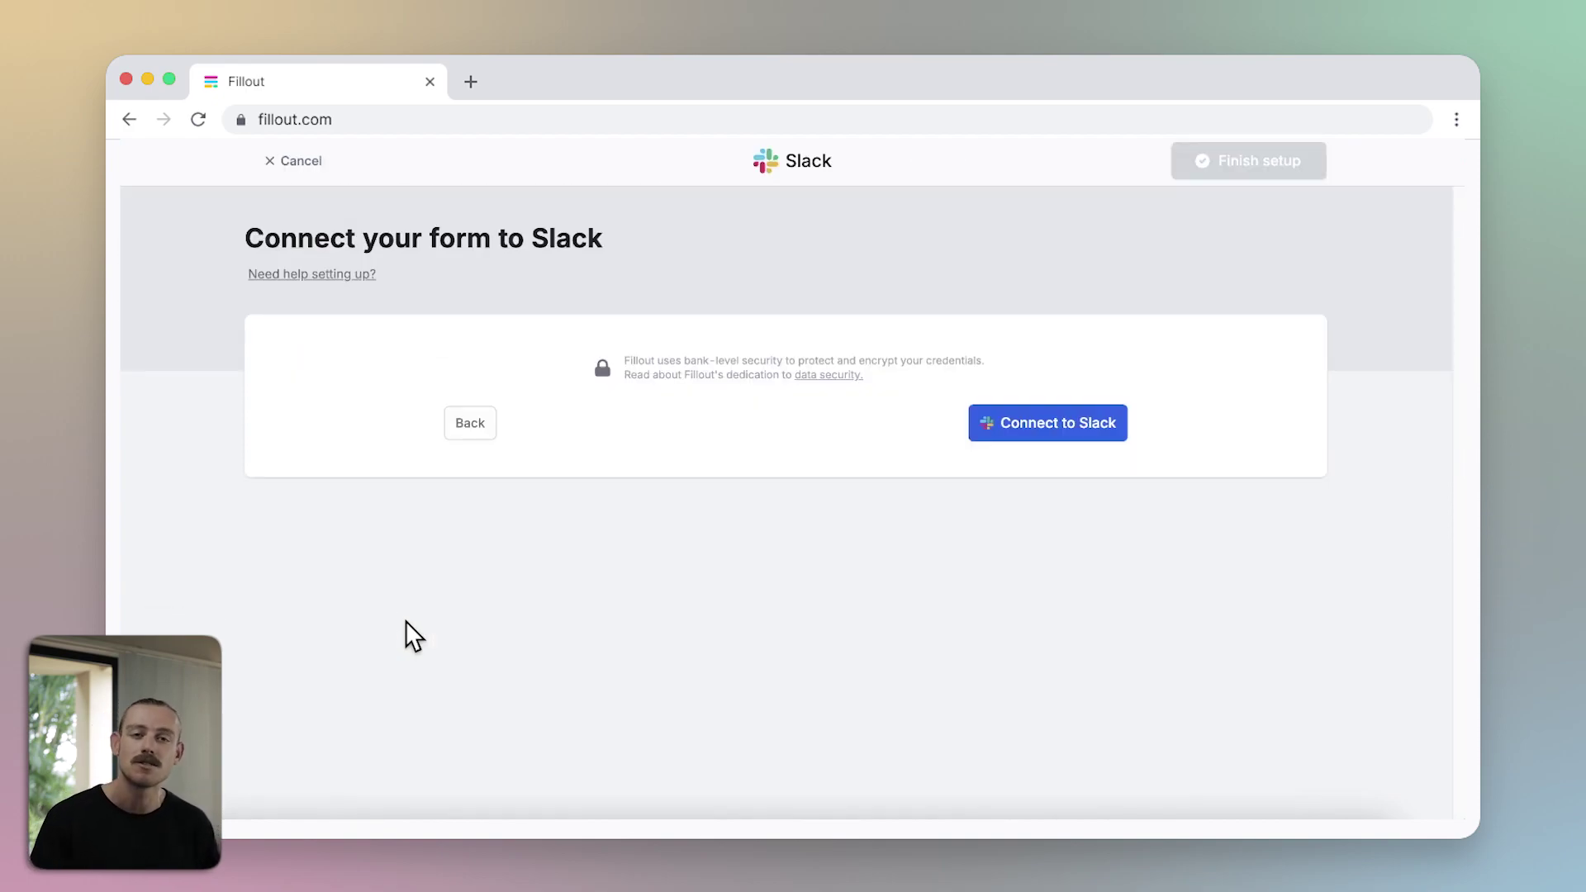
{"action": "left_click", "coordinate": [467, 423]}
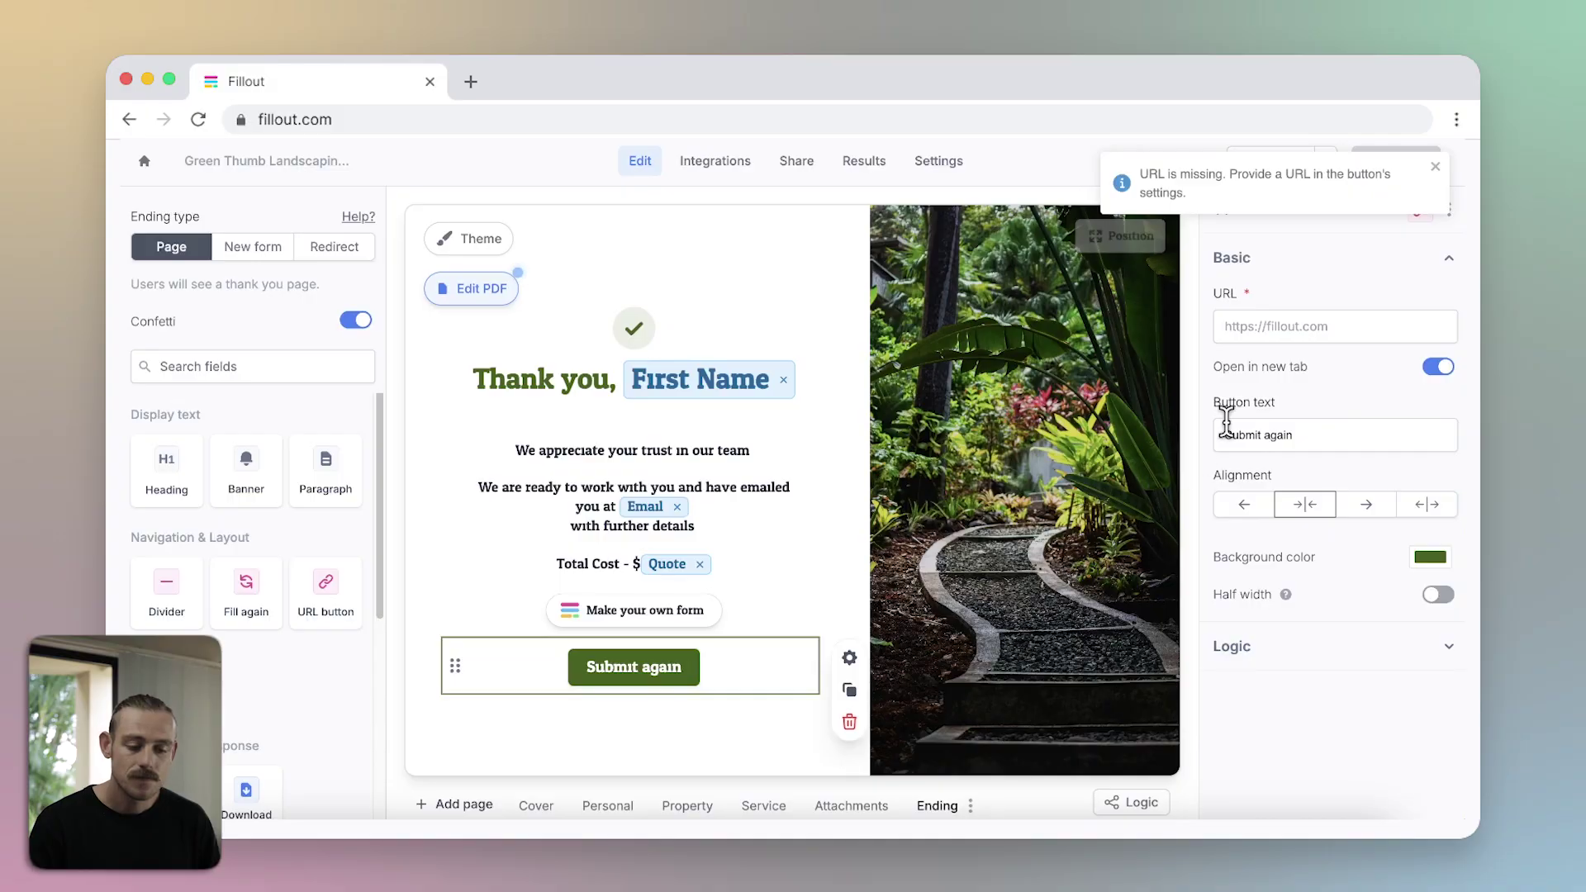
Rename the thank-you button 'Download Quote as PDF' and reference the generated invoice document for its URL.
{"action": "triple_click", "coordinate": [1227, 425]}
{"action": "type", "text": "Download Quote as PDF"}
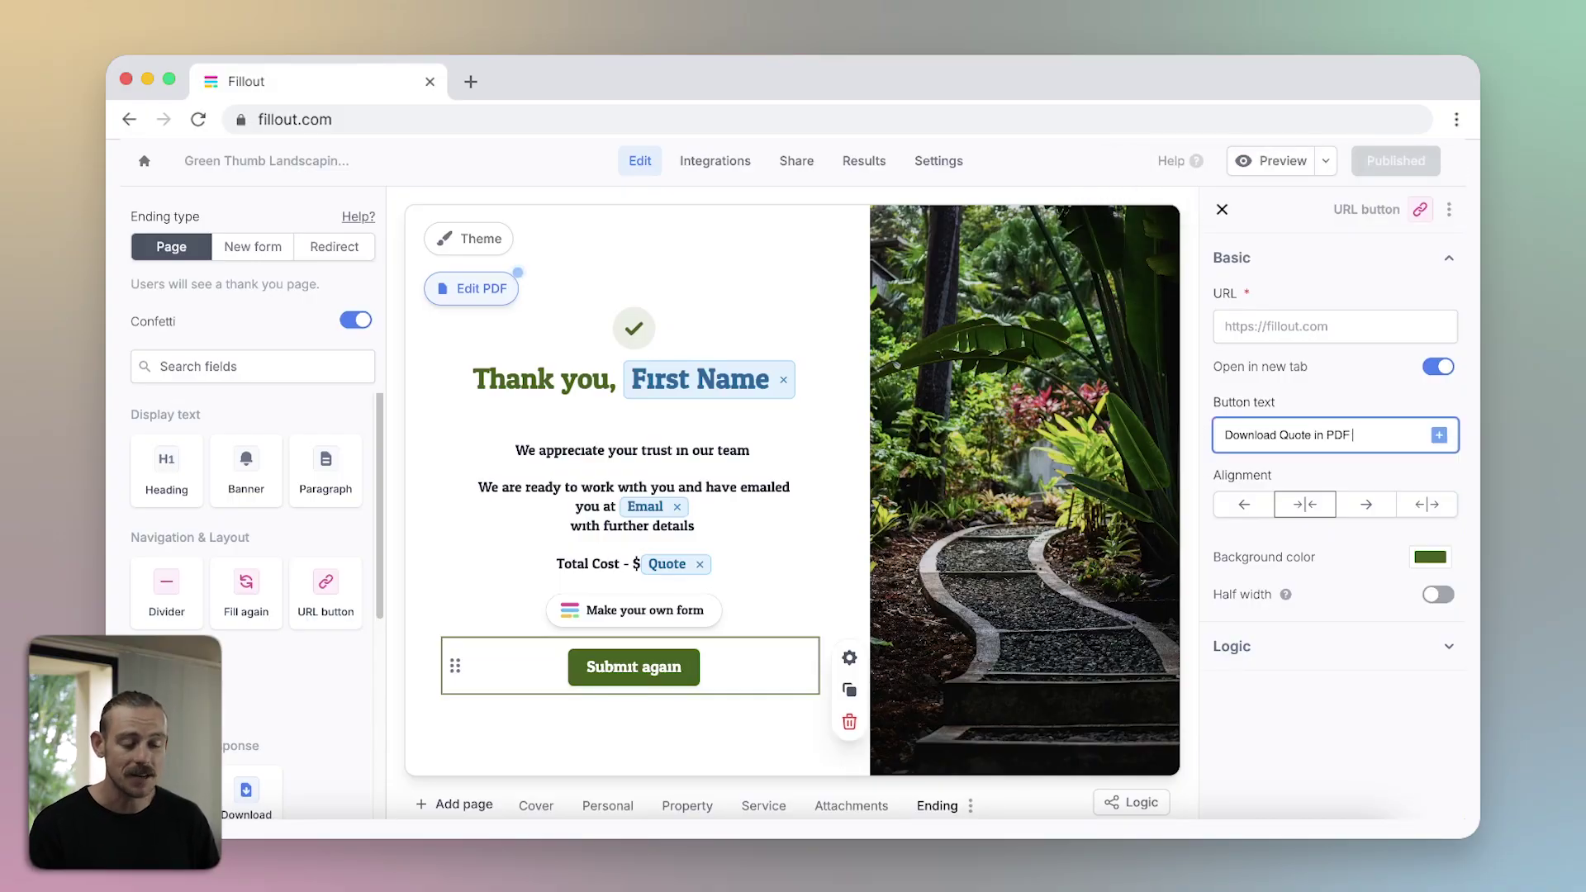
{"action": "left_click", "coordinate": [1295, 326]}
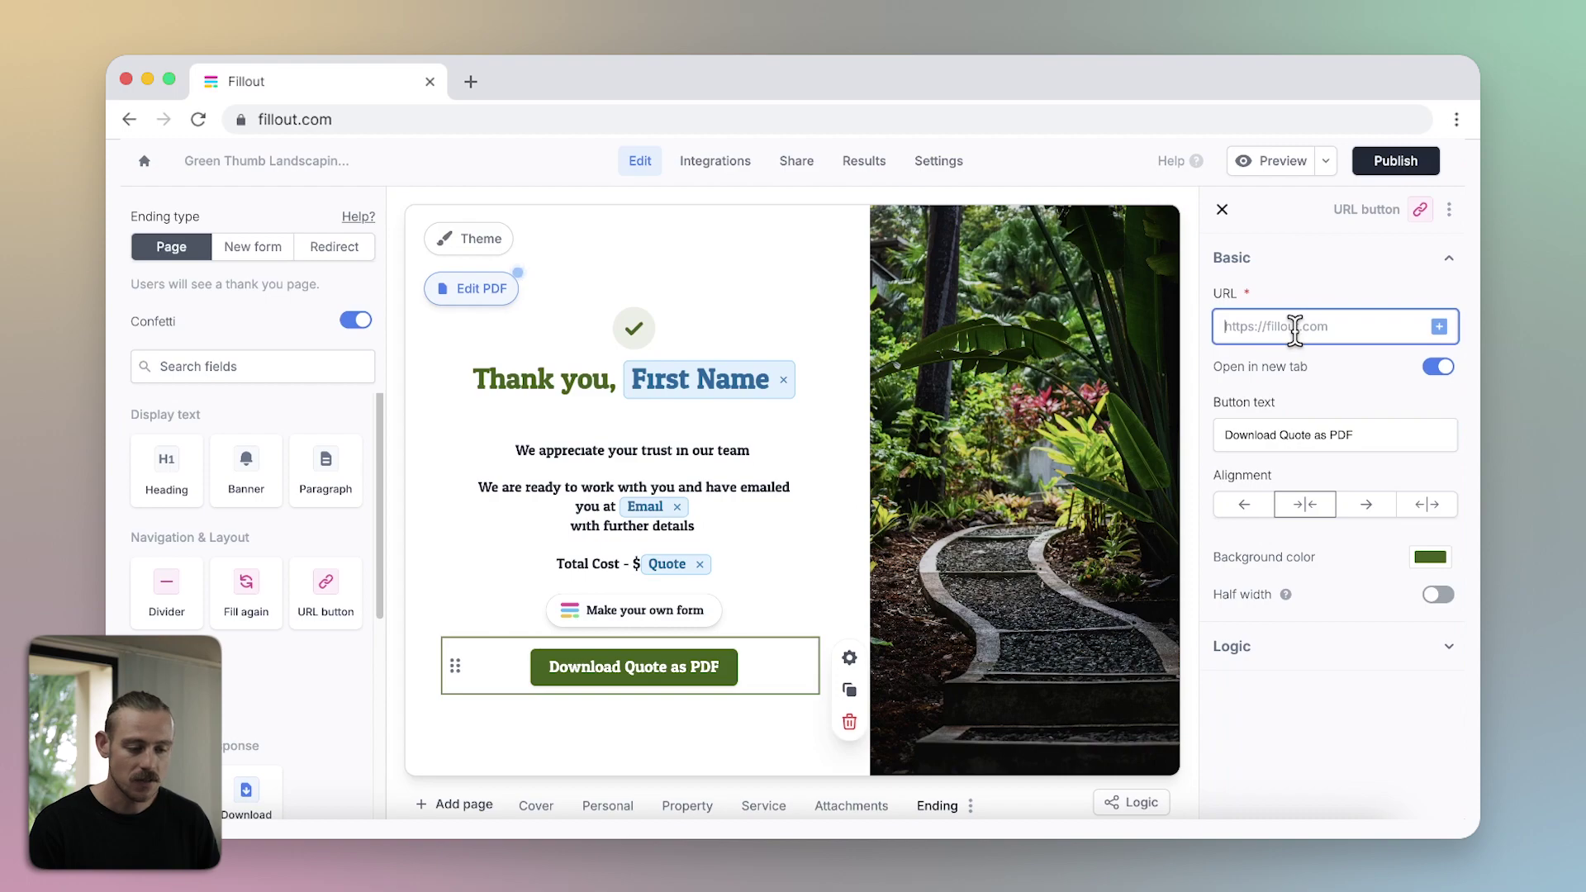
{"action": "left_click", "coordinate": [1439, 327]}
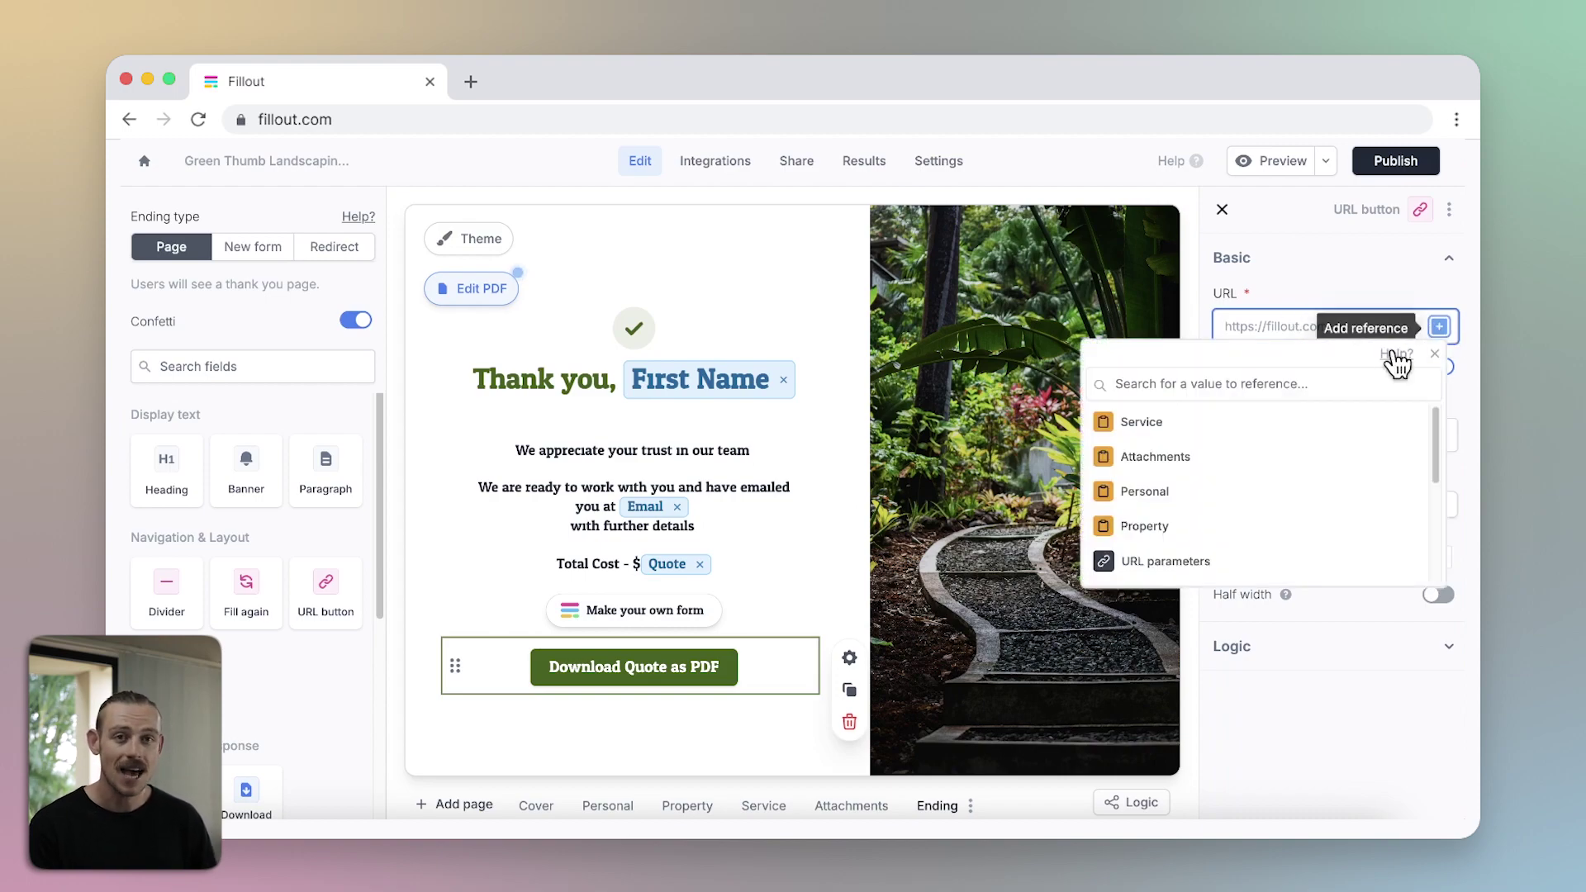
{"action": "scroll", "coordinate": [1266, 507], "scroll_direction": "down", "scroll_amount": 5}
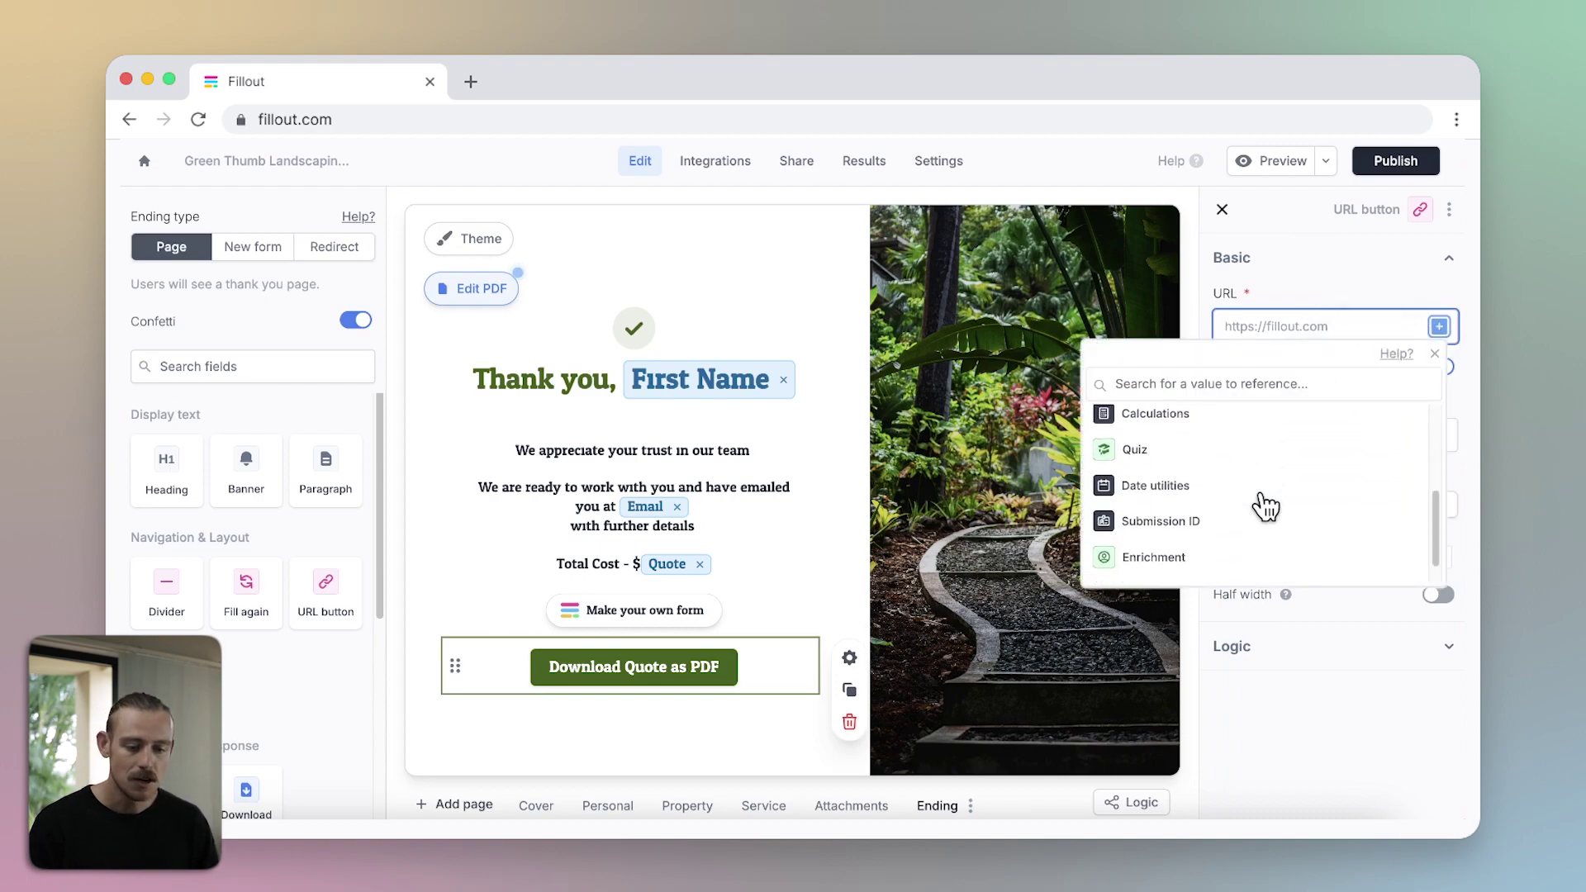
{"action": "left_click", "coordinate": [1237, 569]}
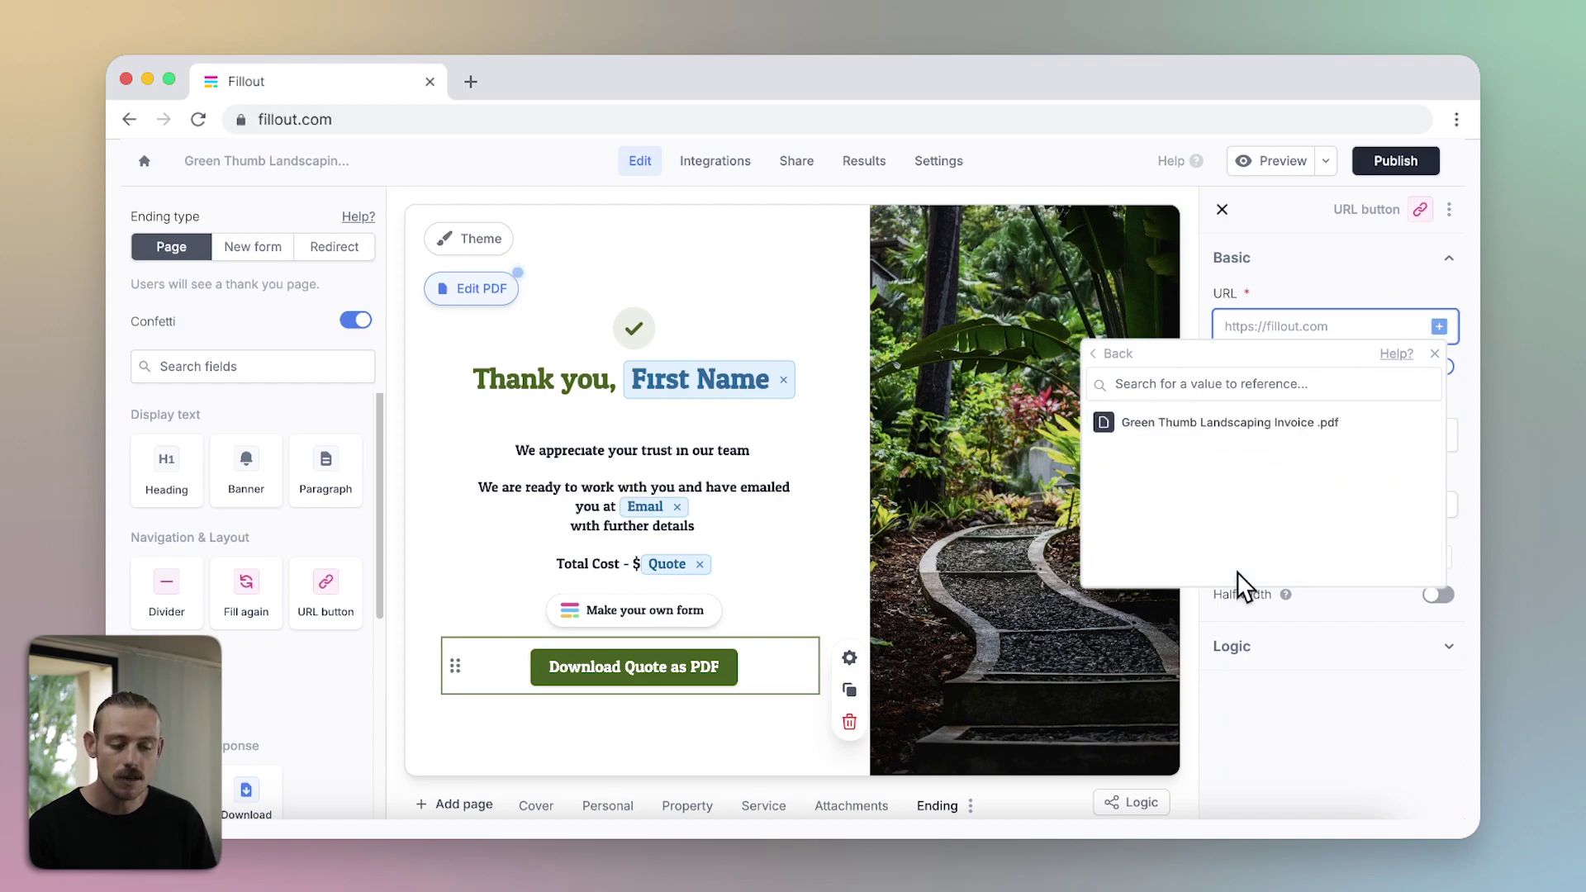